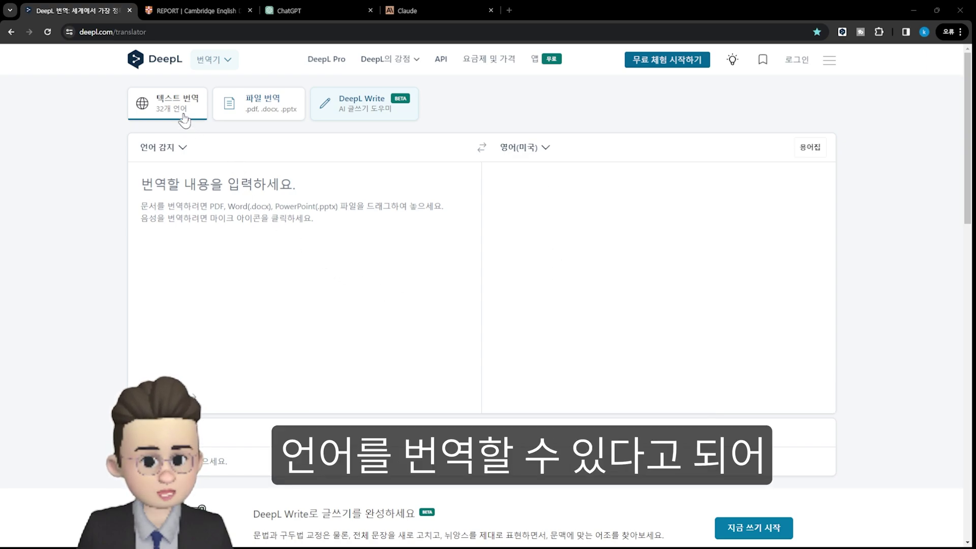
Step: Open DeepL's pricing page and examine the free plan's upload size and monthly document limits alongside the paid plans
mouse_move(394, 60)
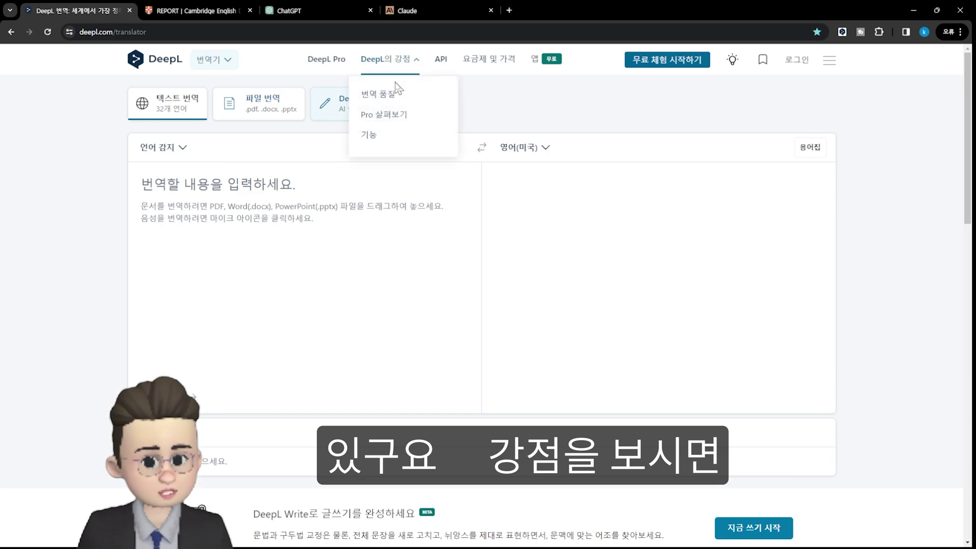
click(379, 94)
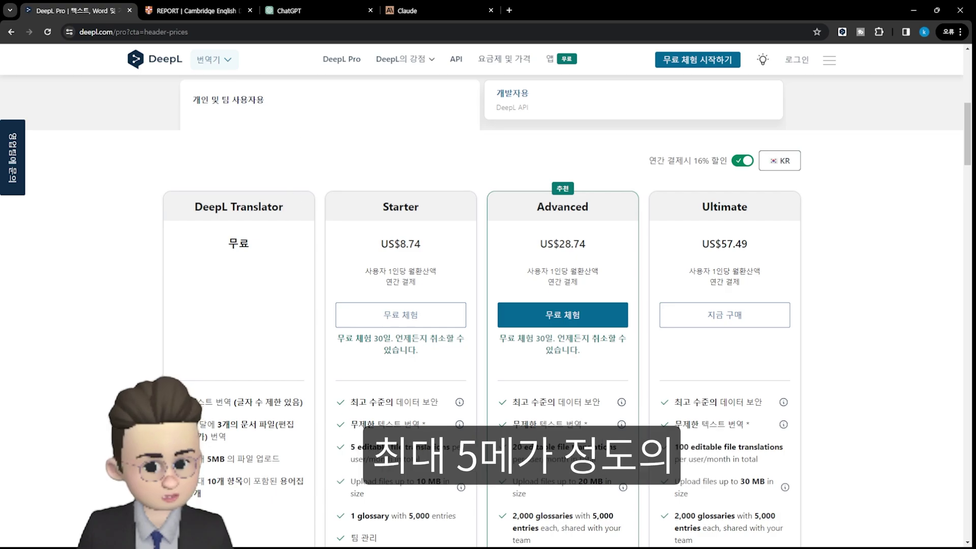
drag(198, 459, 289, 465)
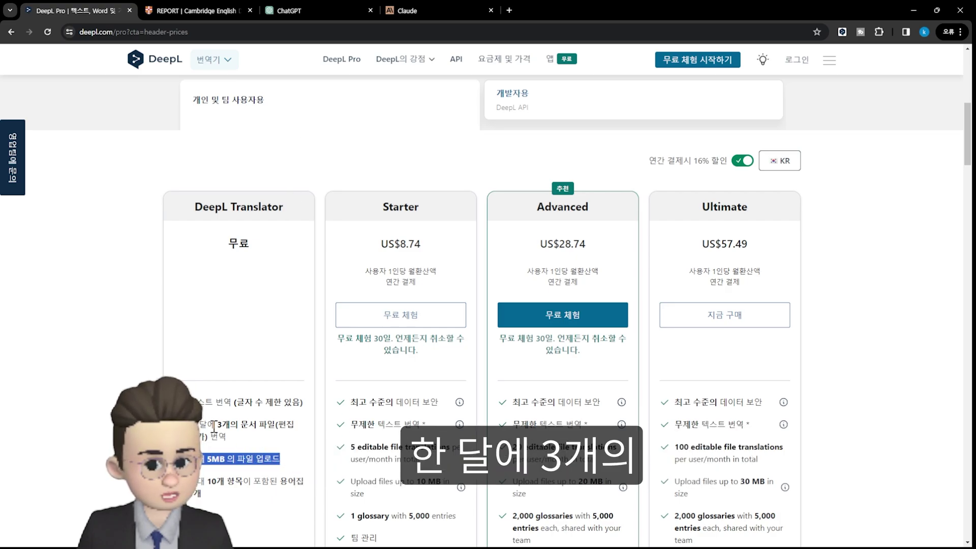
drag(213, 425, 276, 437)
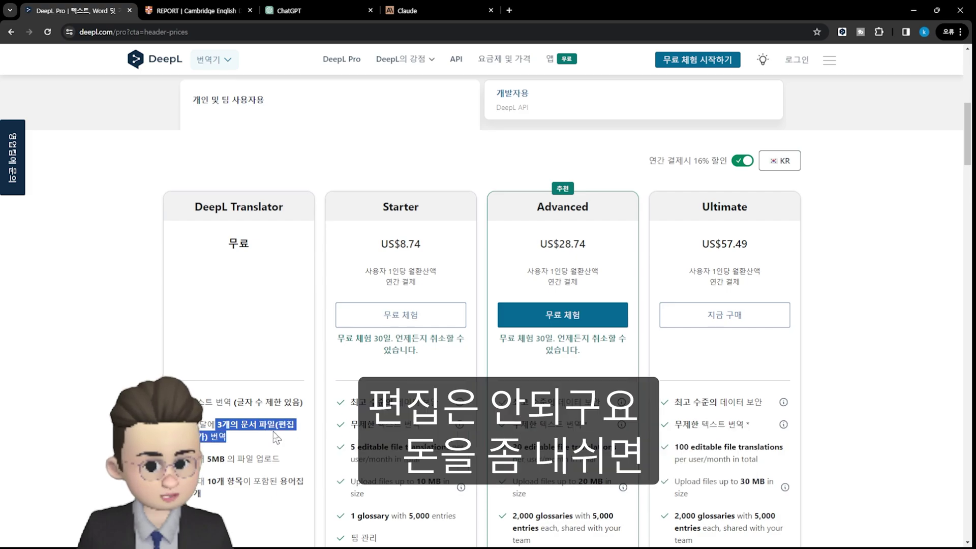
click(275, 439)
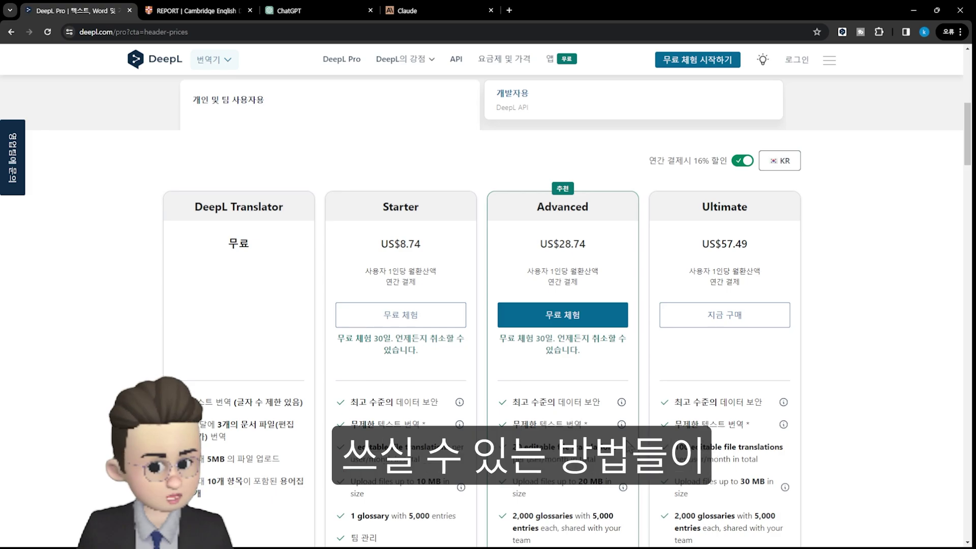
scroll(633, 473, down, 3)
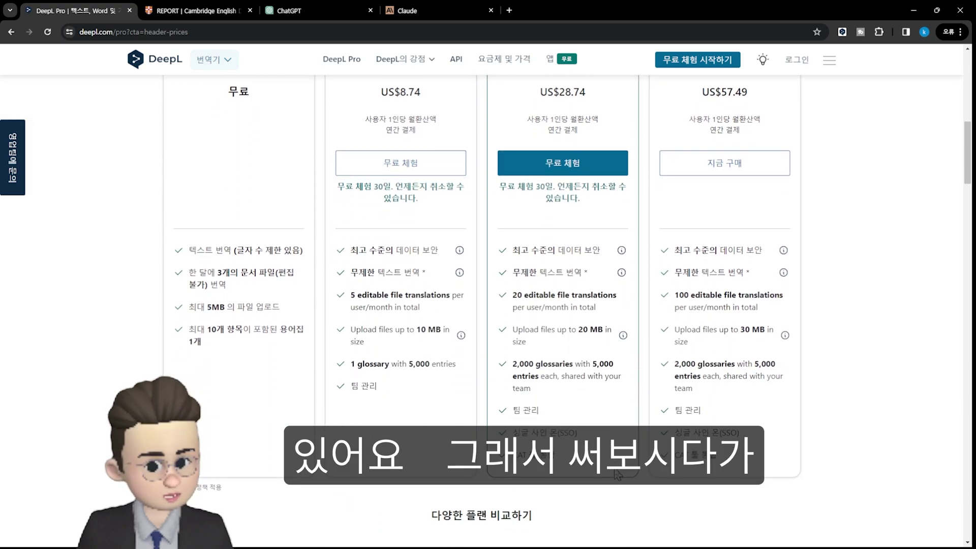
scroll(617, 474, up, 1)
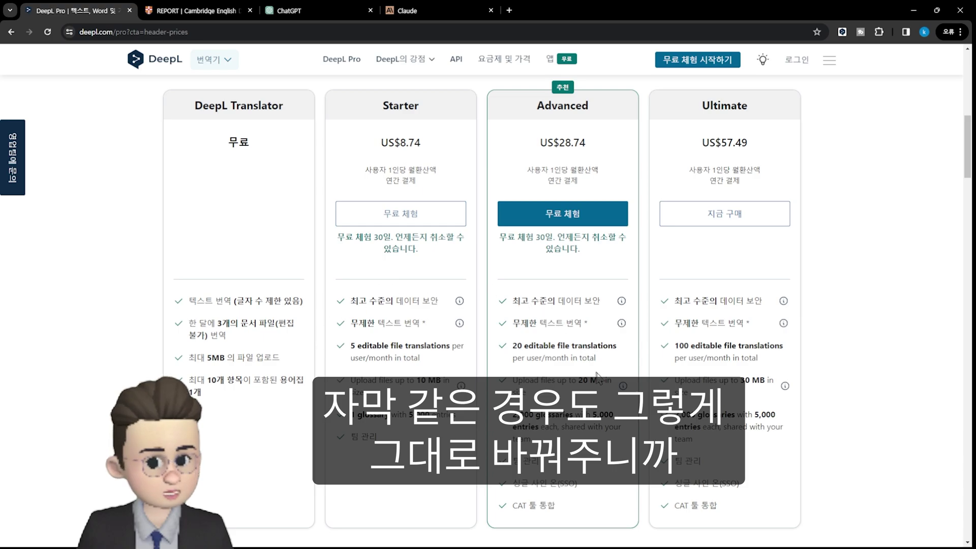
scroll(203, 172, up, 7)
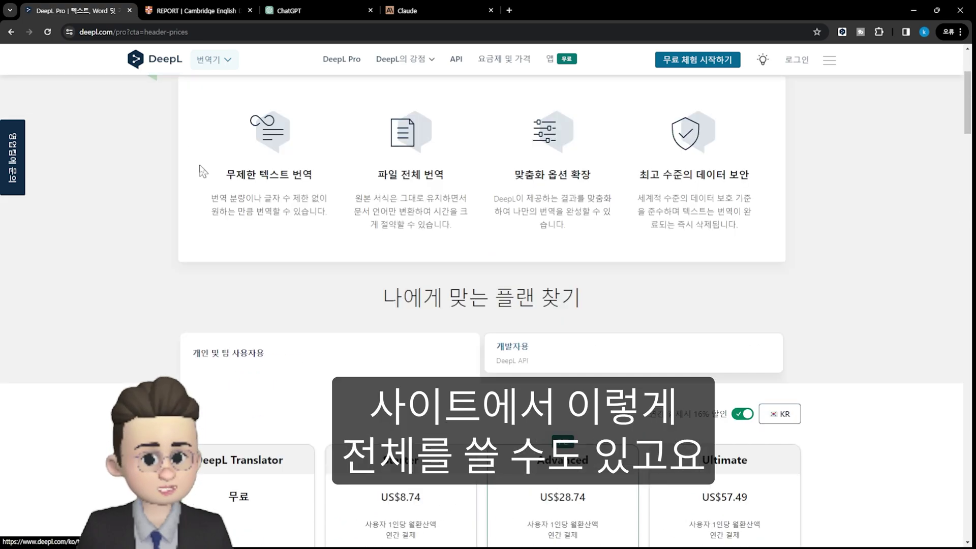
Step: Return to the translator, then open DeepL's app download page and review the desktop, browser extension and mobile options
click(203, 172)
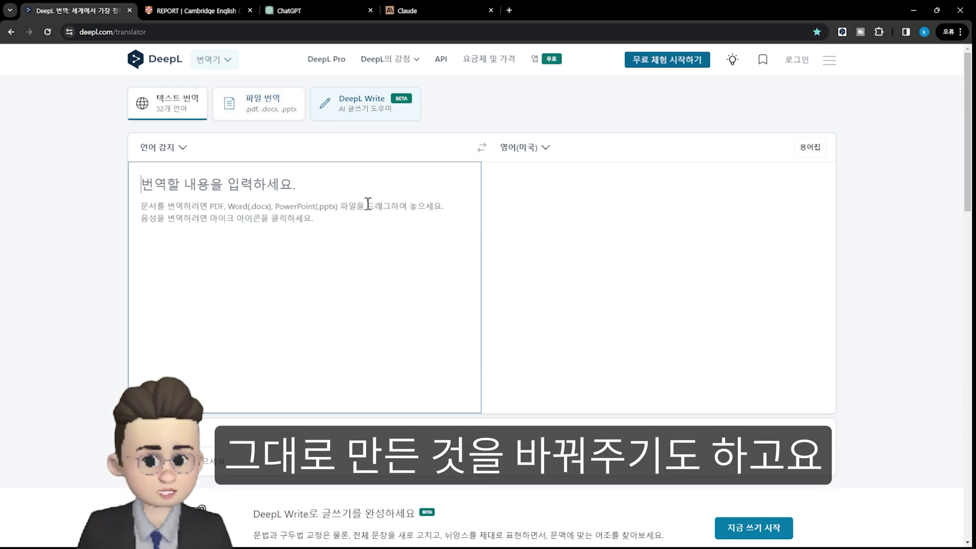
click(250, 117)
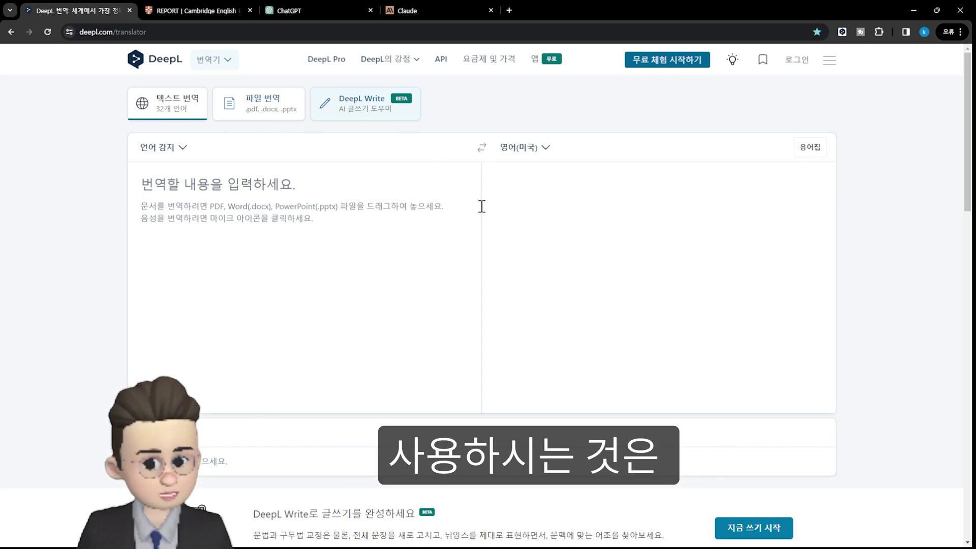
click(534, 61)
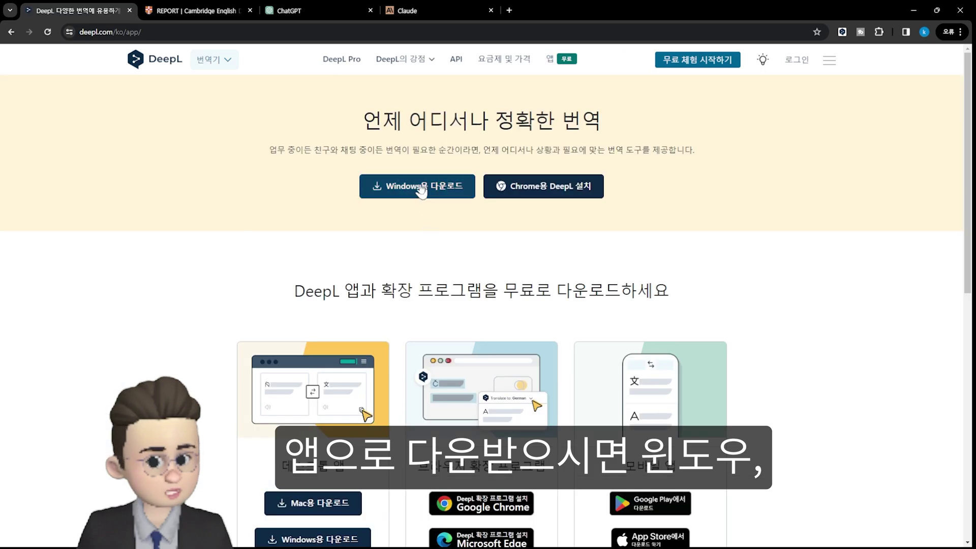
scroll(282, 305, down, 4)
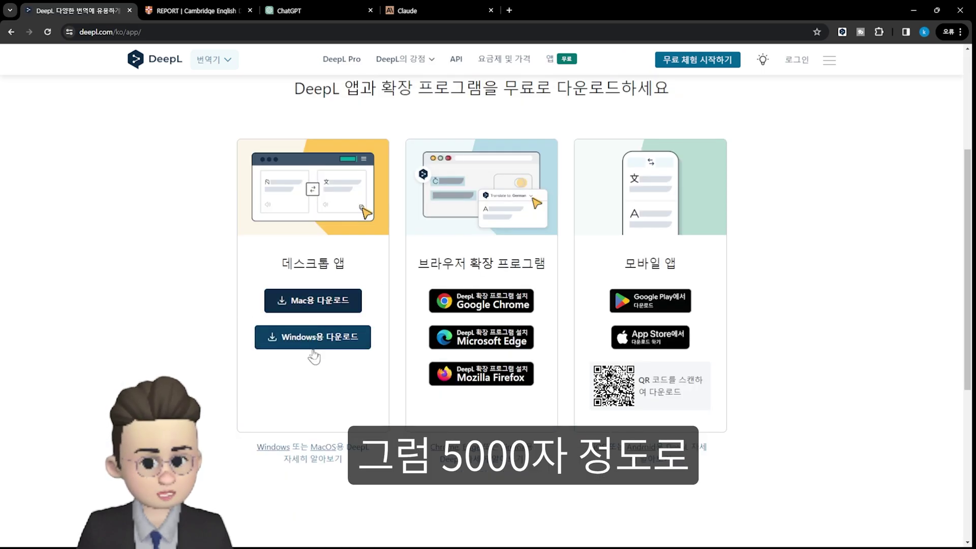
scroll(313, 358, up, 3)
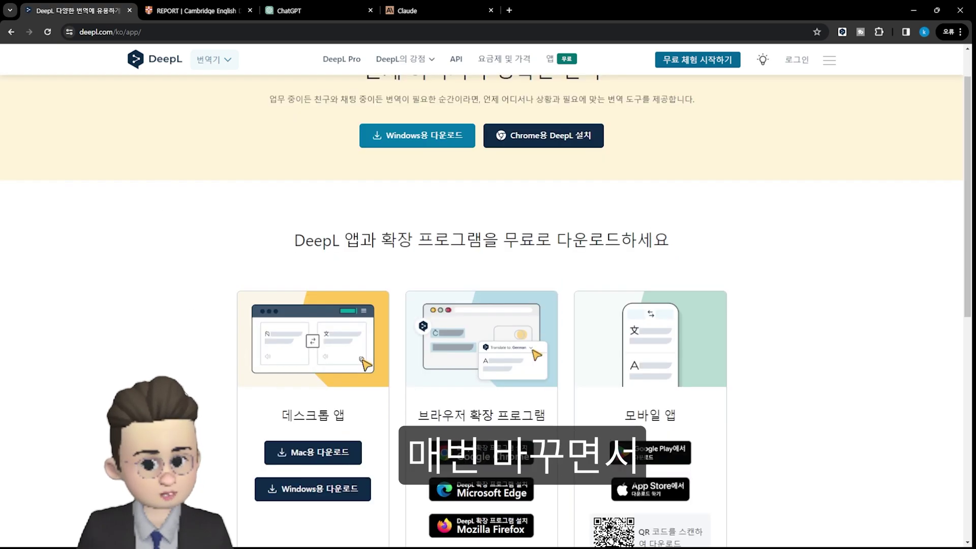
scroll(201, 328, down, 2)
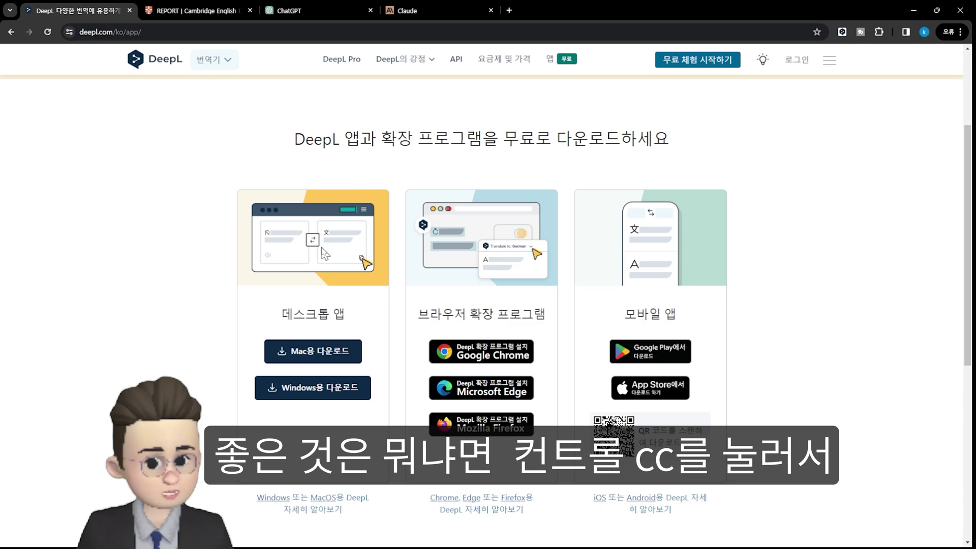
scroll(325, 254, up, 3)
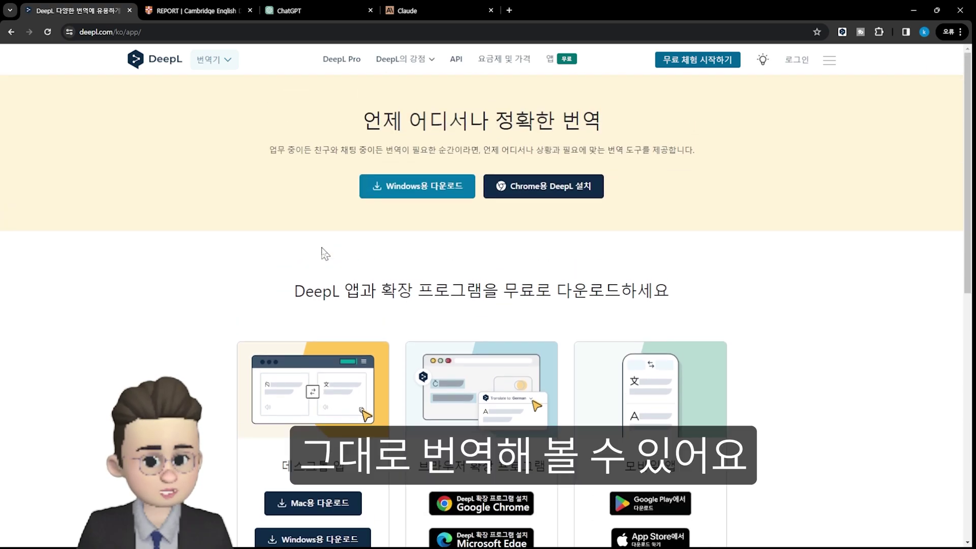
Step: Go back to the text translator and enter "새로운 유기농 자연 화장품 로션 기획안을 작성하고 싶어. 어떻게 작성하는지 폼을 알려줘" for translation into English
click(12, 32)
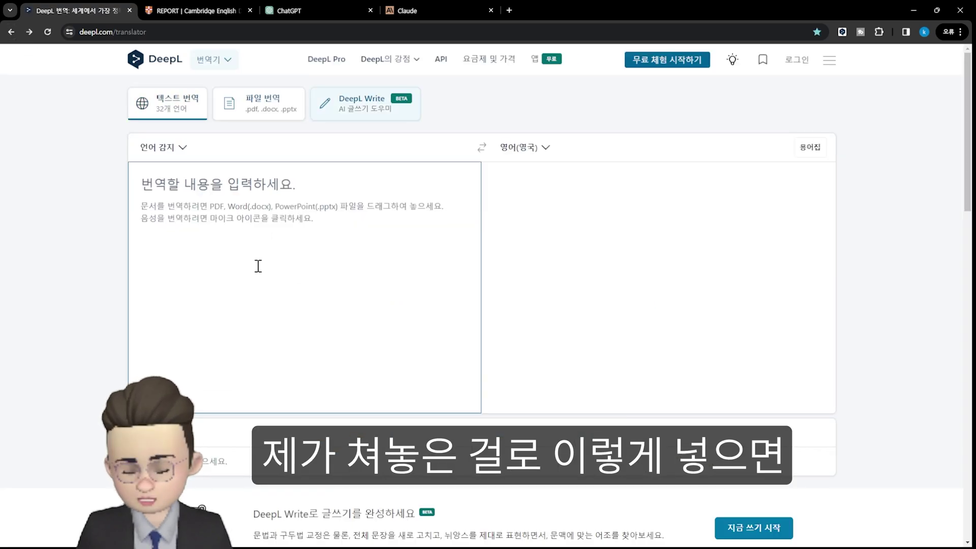
text(새로운 유기농 자연 화장품 로션 기획안을 작성하고 싶어. 어떻게 작성하는지 폼을 알려줘)
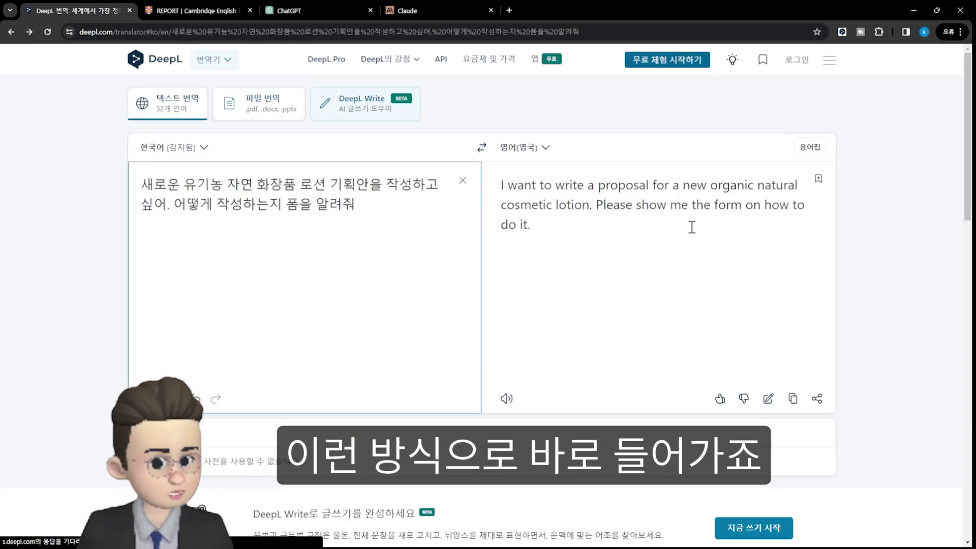
Step: Copy the whole Korean source text twice in succession to translate it in the DeepL desktop app, and close its window
drag(371, 306, 126, 184)
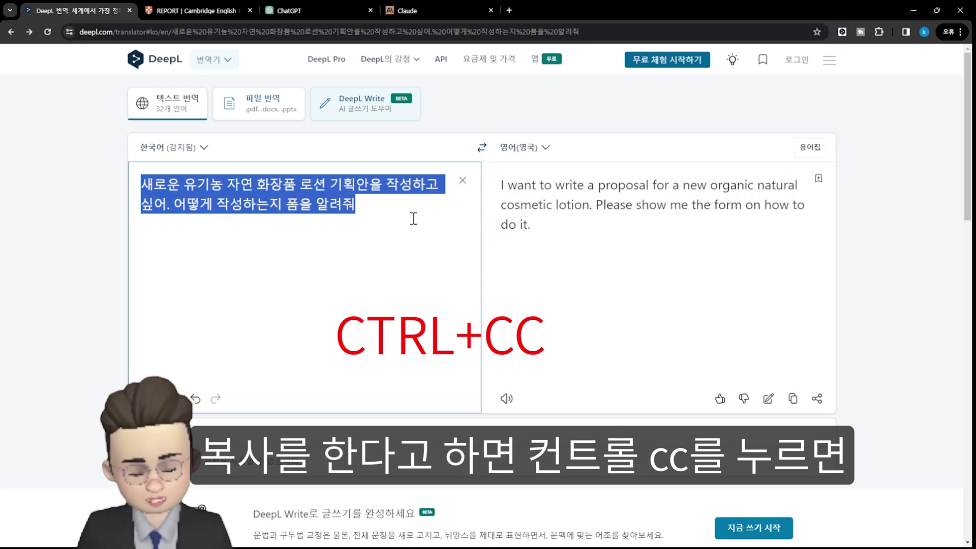
key(ctrl+c)
key(ctrl+c)
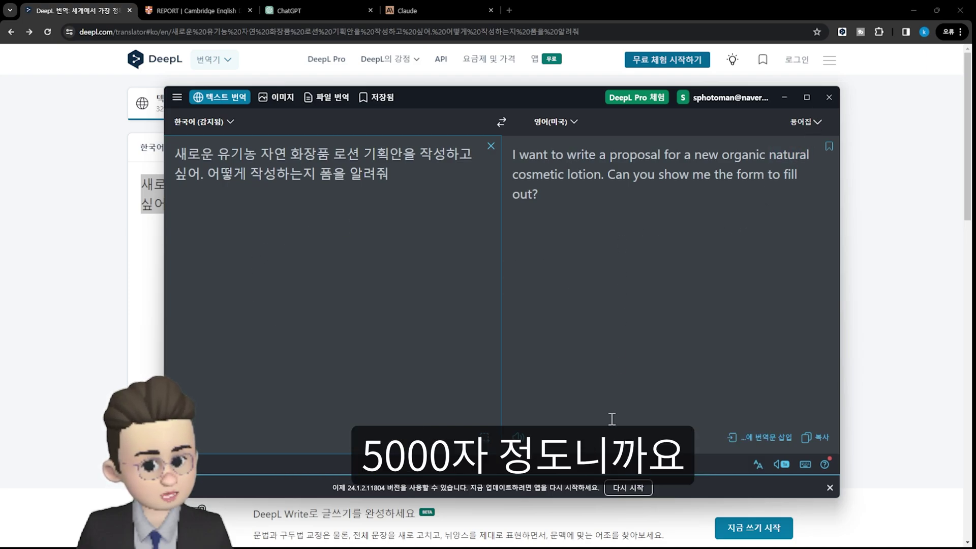
click(828, 98)
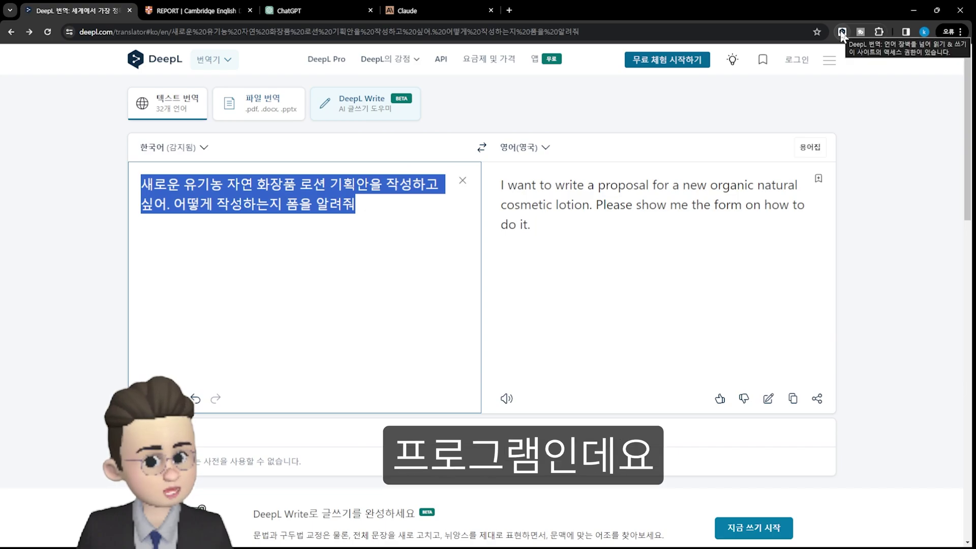
Step: Return to DeepL's app download page and open the Google Chrome extension's store listing
click(555, 65)
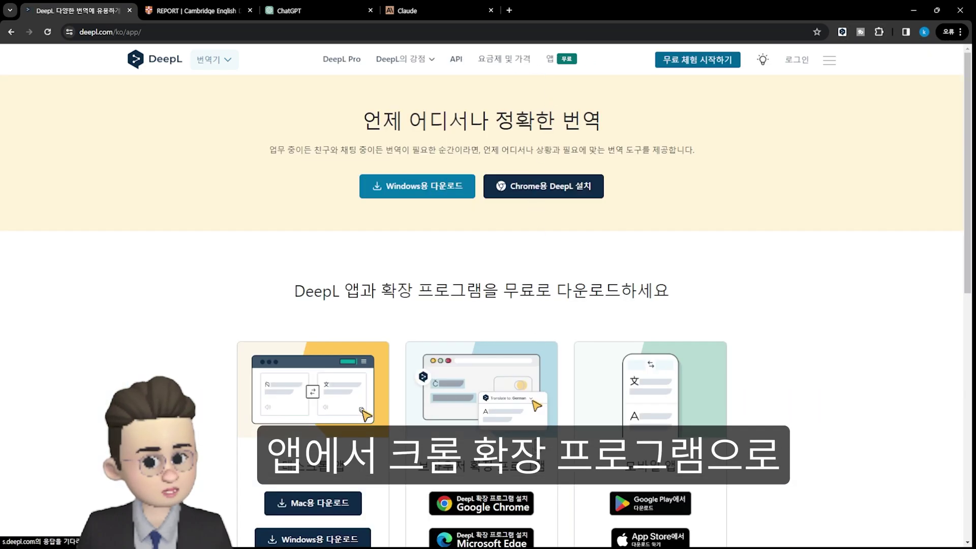
scroll(366, 410, down, 4)
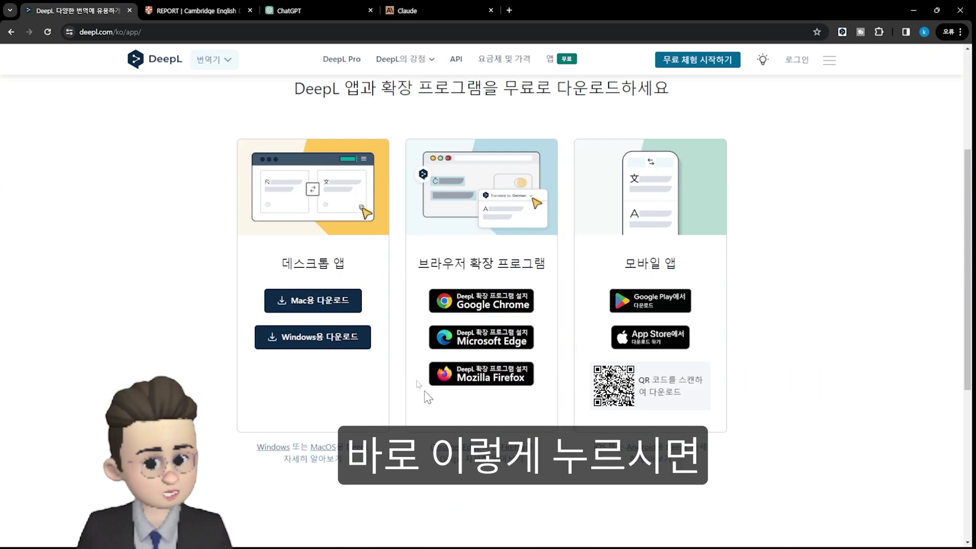
click(487, 308)
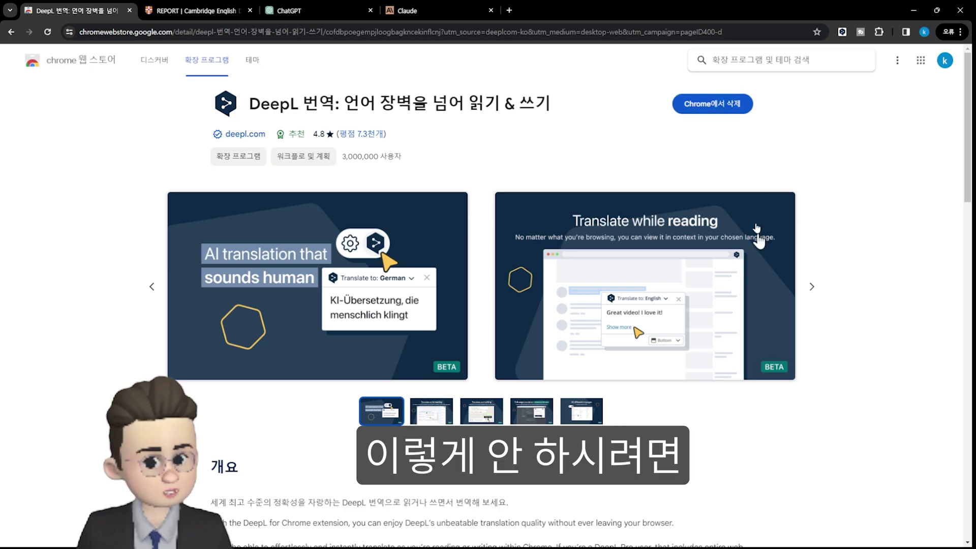
Step: Open the Chrome Web Store from the browser's extension management page and search it for "deepl"
click(879, 33)
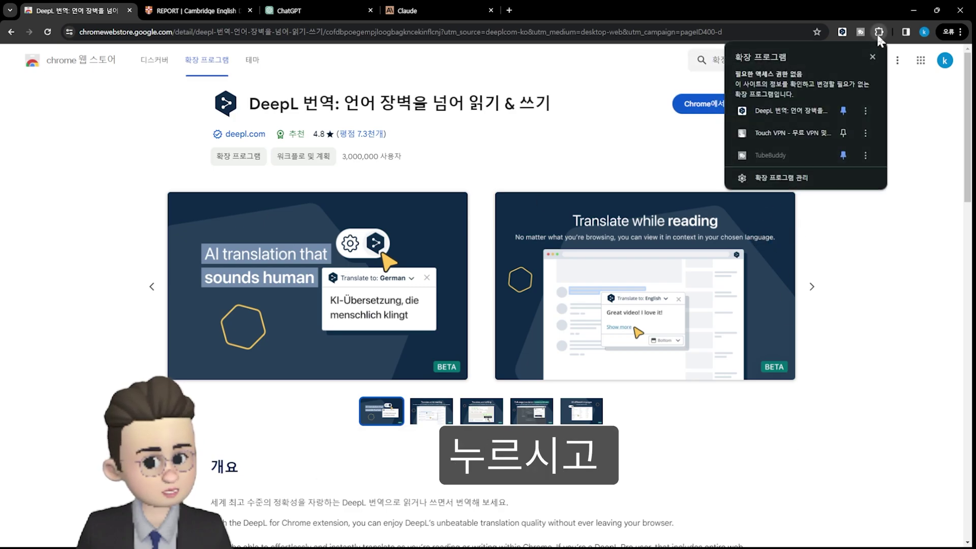
click(834, 183)
click(46, 165)
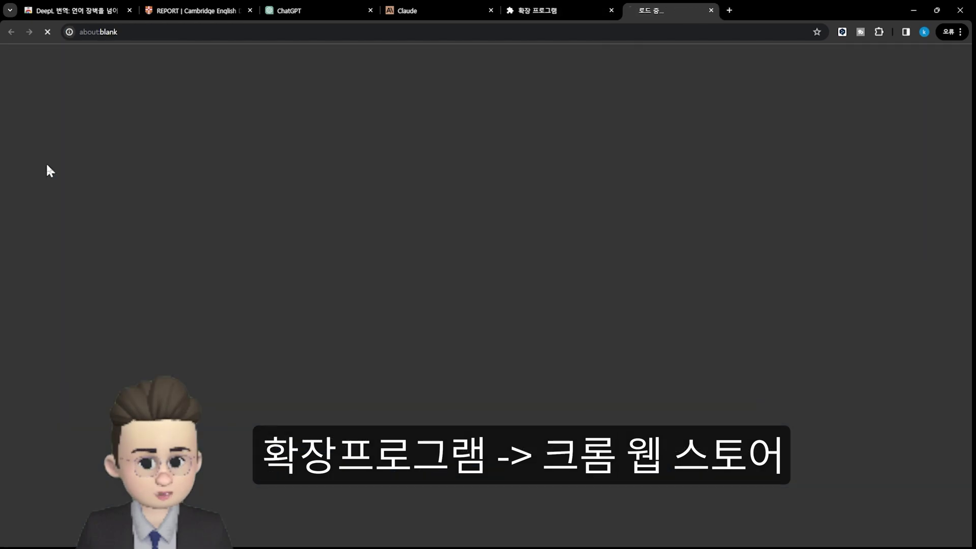
click(746, 64)
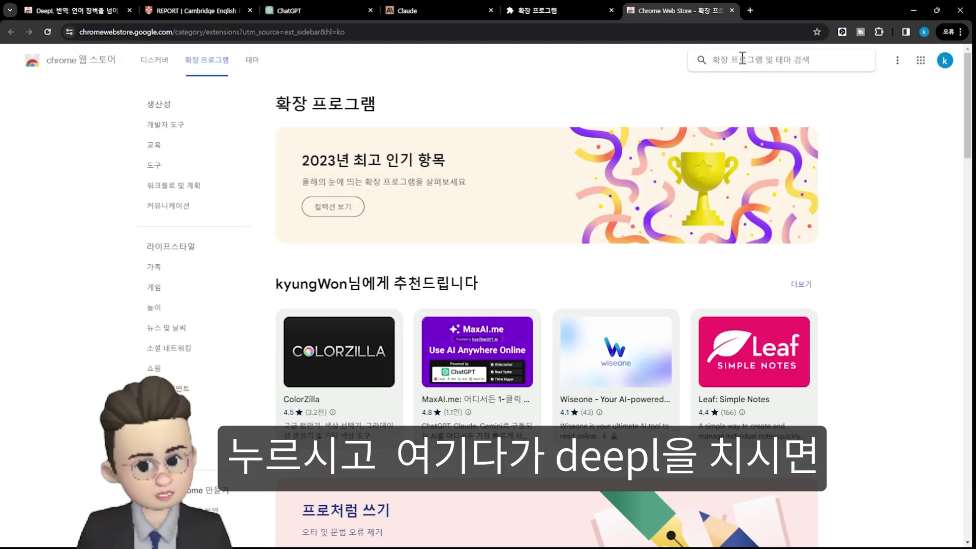
text(deepl)
key(Return)
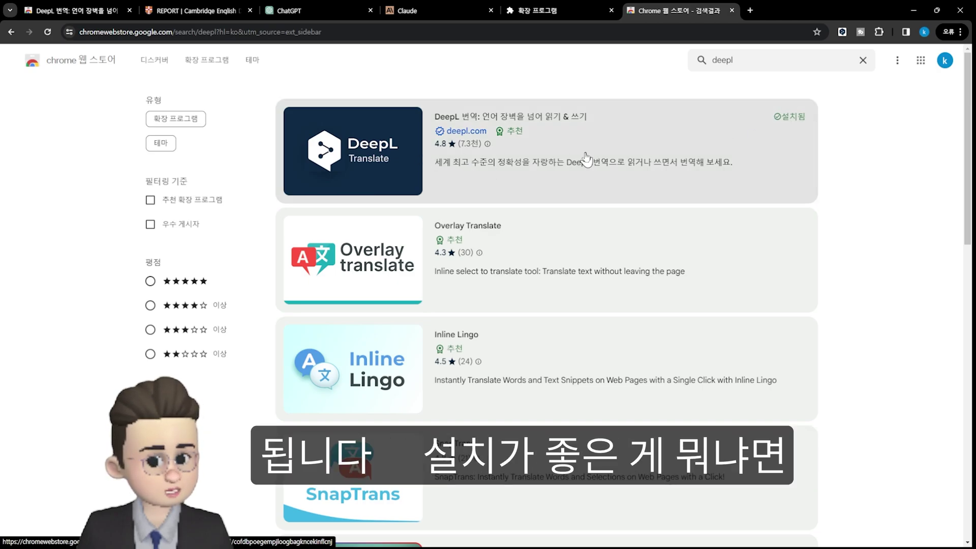
Step: Switch to the Cambridge Dictionary entry for "report", dismiss the advertisement, and translate the first verb definition with the DeepL extension
click(168, 11)
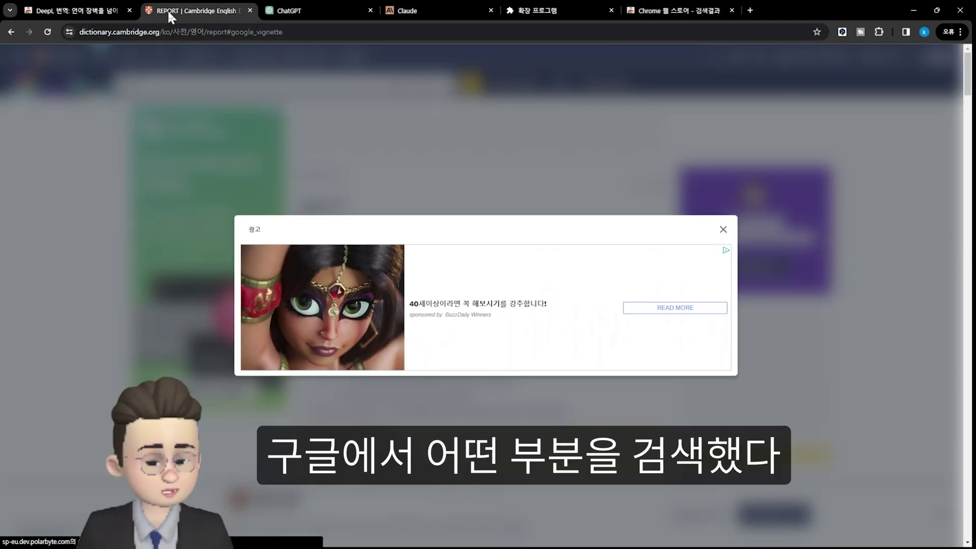
click(724, 231)
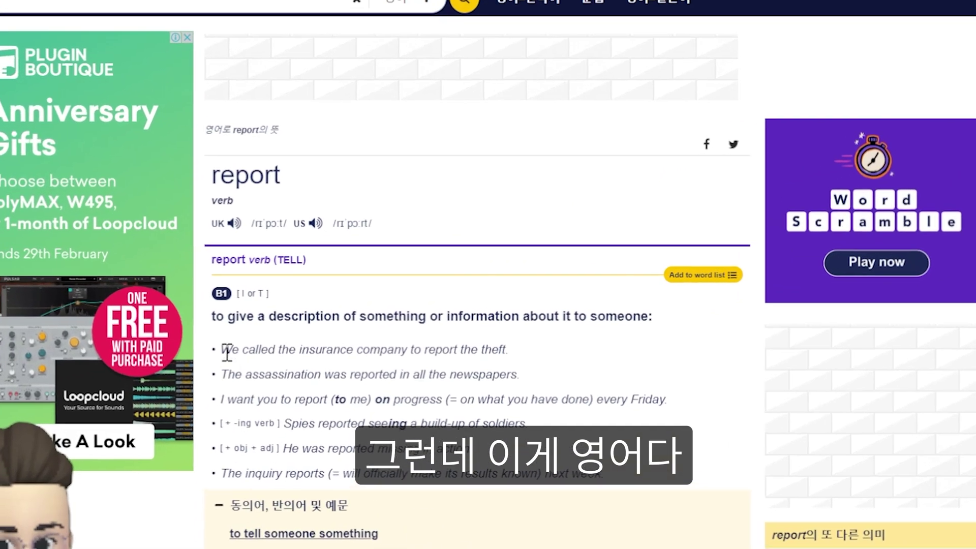
drag(210, 316, 658, 333)
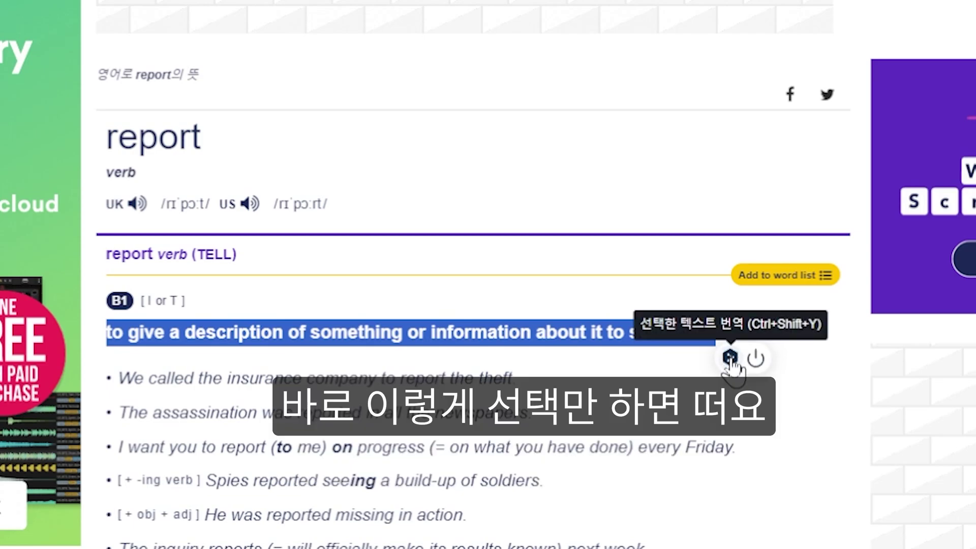
click(731, 359)
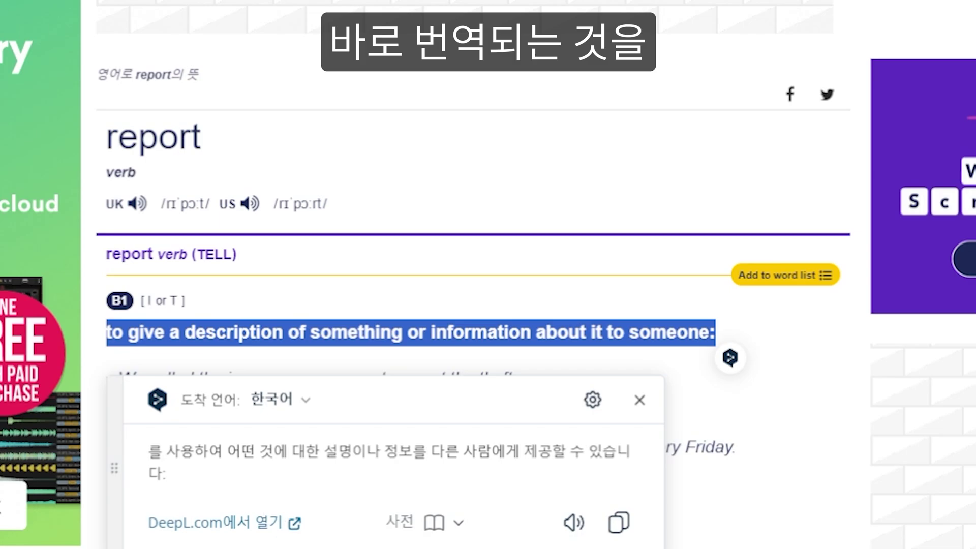
click(771, 531)
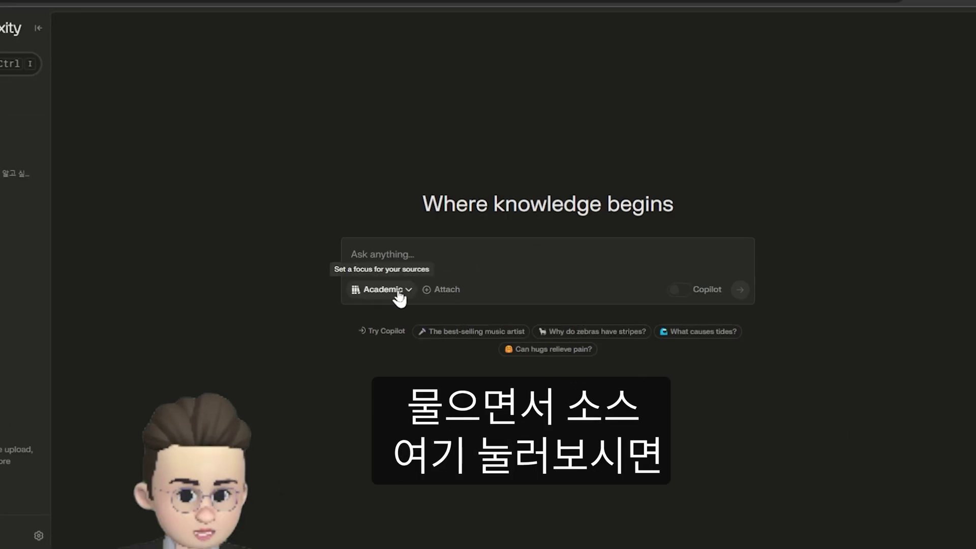
Step: Focus the search on YouTube sources and submit the question "화장품 트랜드를 알고 싶어. 출력은 한글로"
click(399, 292)
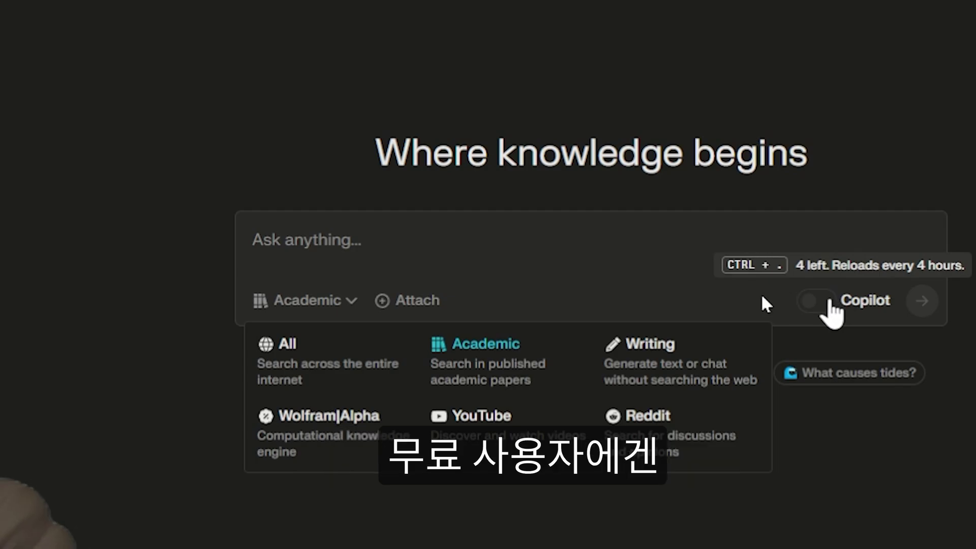
click(543, 262)
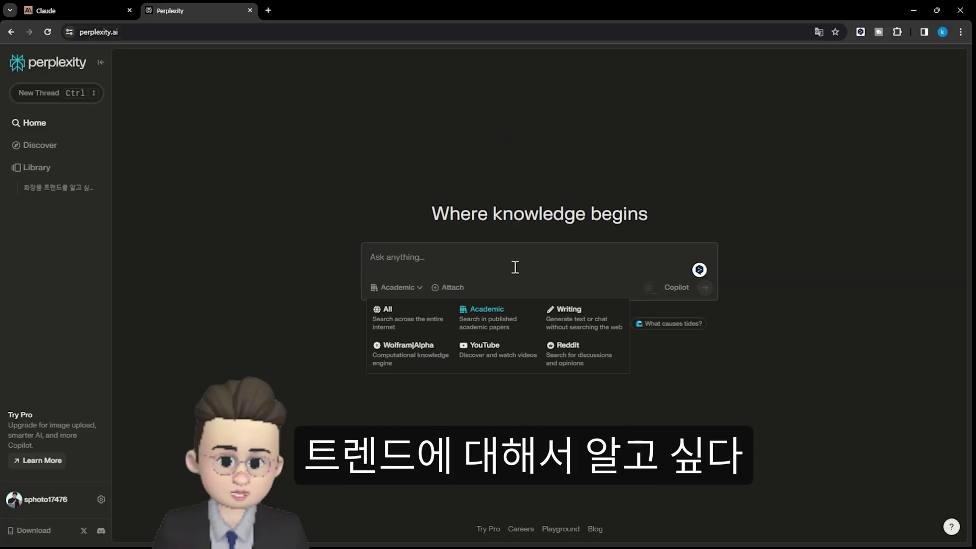
text(gh)
key(BackSpace)
key(BackSpace)
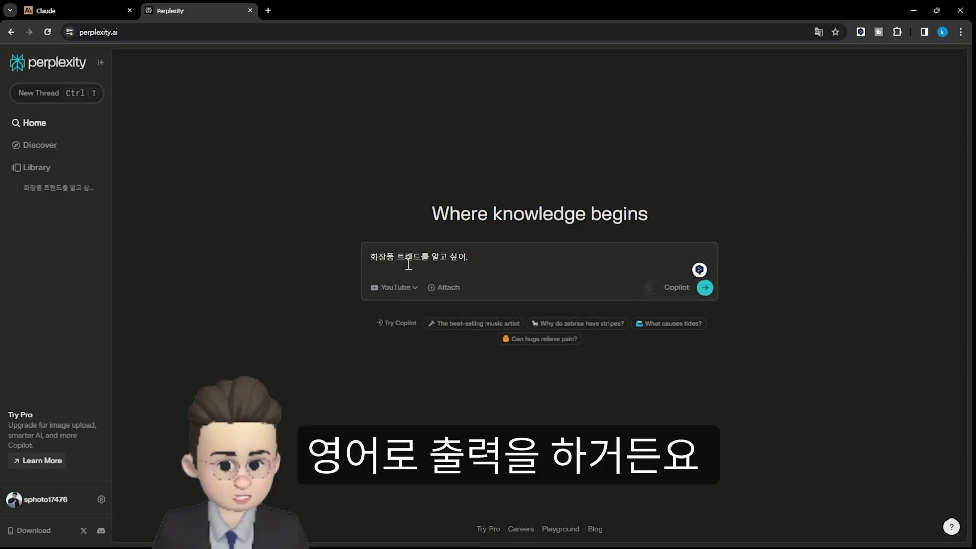
text(출력은 한글로)
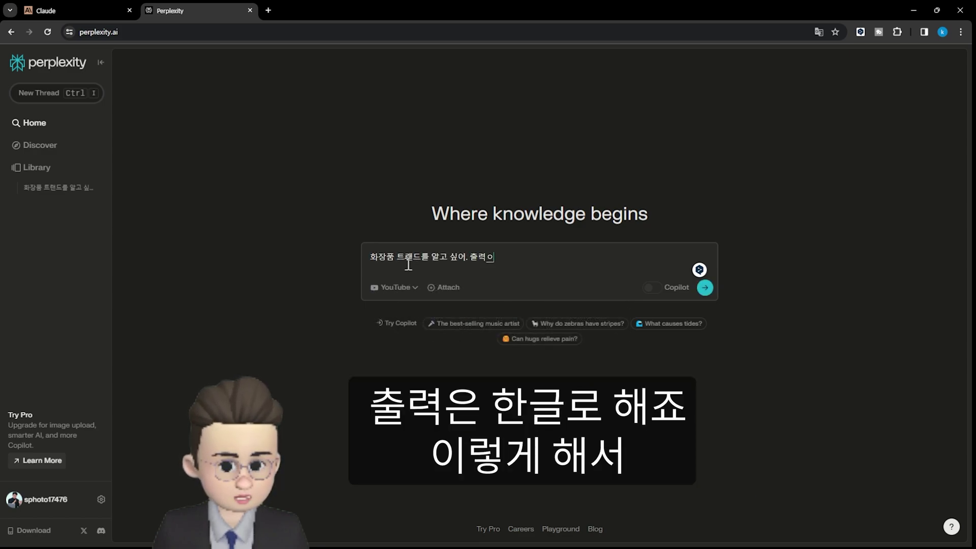
click(704, 287)
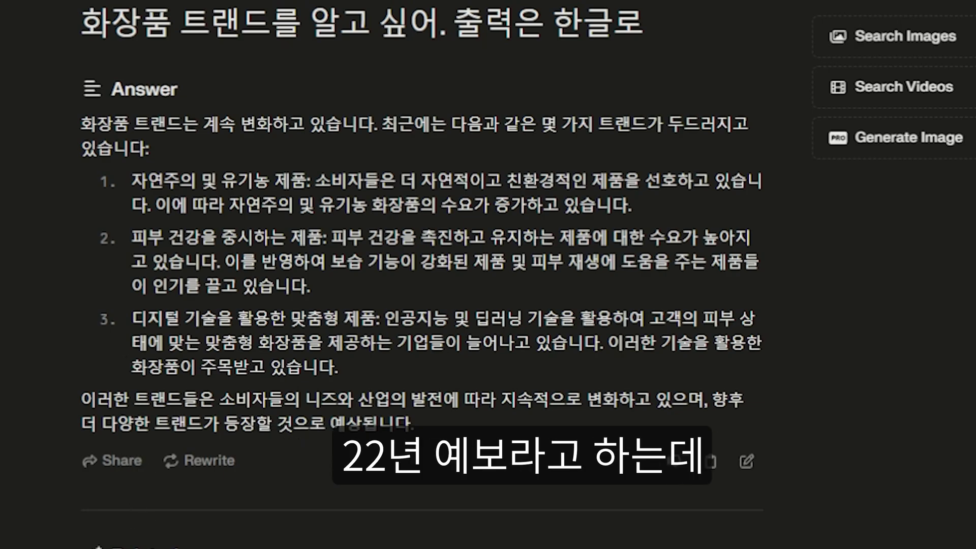
Step: Ask the related question "화장품 트랜드 2022년 예보" and review both answers in the thread
click(138, 548)
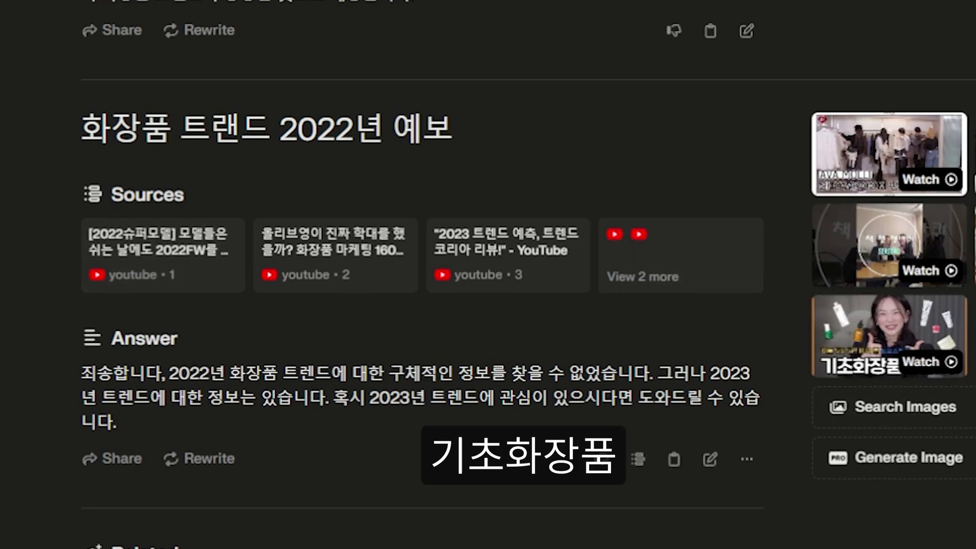
scroll(580, 490, up, 8)
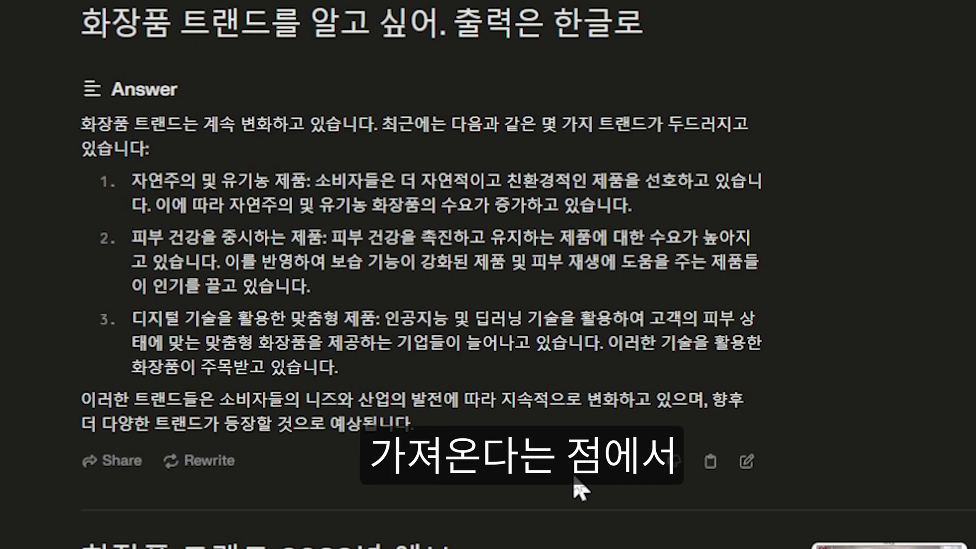
scroll(580, 490, down, 8)
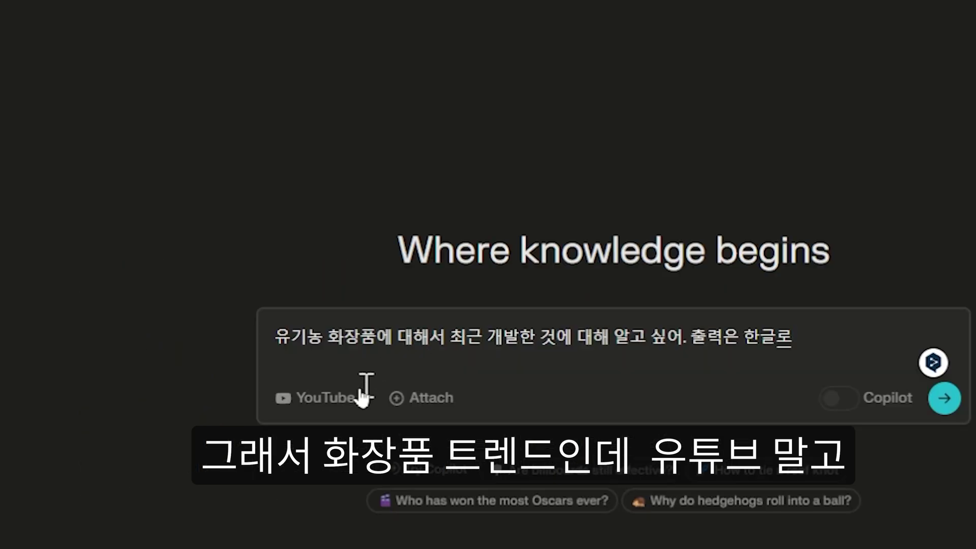
Step: Switch the source focus to Academic and submit the question "유기농 화장품에 대해서 최근 개발한 것에 대해 알고 싶어. 출력은 한글로"
click(362, 395)
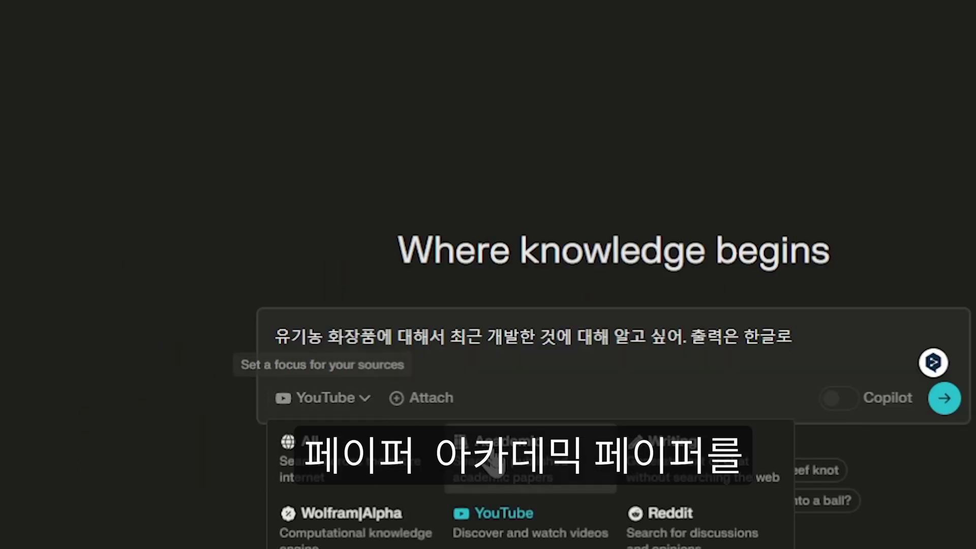
click(509, 465)
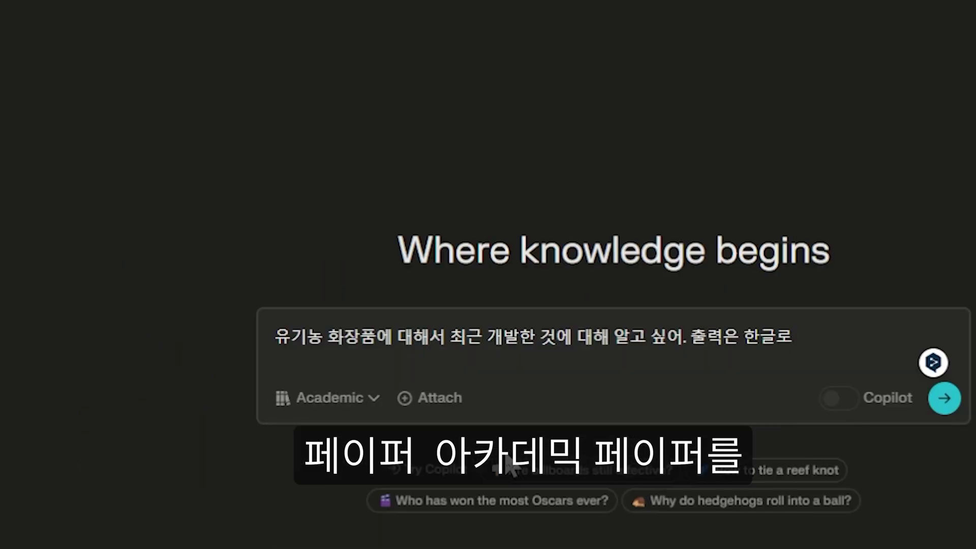
click(935, 403)
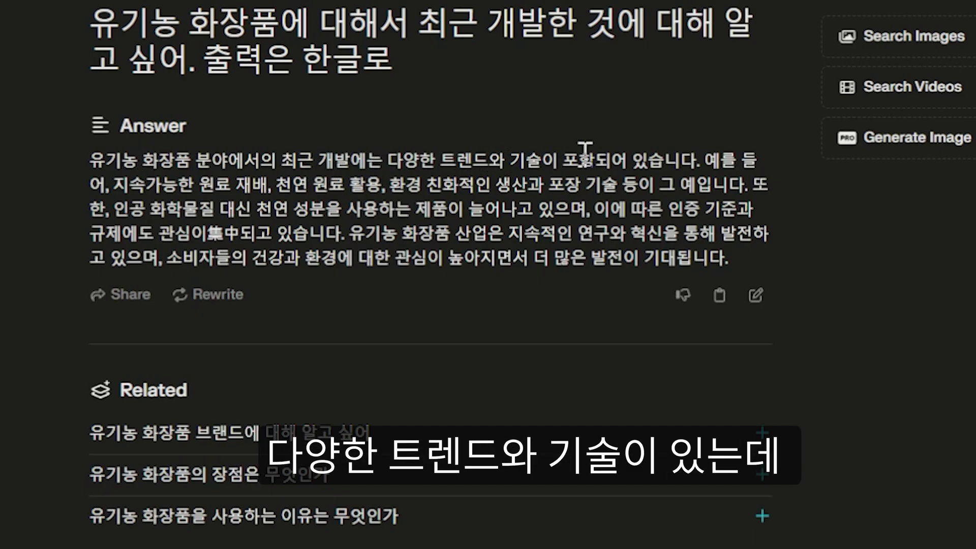
Step: Highlight the answer's passages on raw-material cultivation and eco-friendly packaging, and on natural ingredients instead of artificial chemicals, while reading
drag(198, 184, 617, 186)
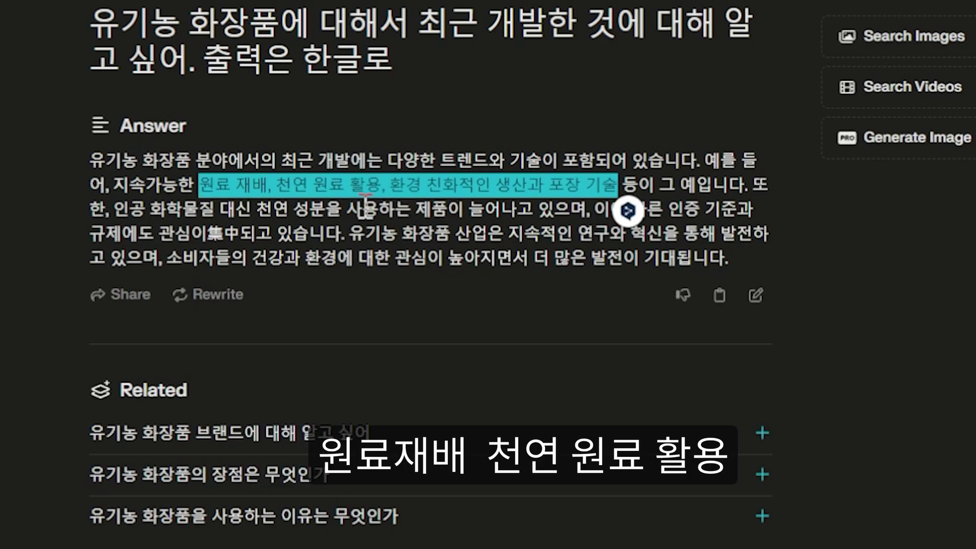
click(385, 212)
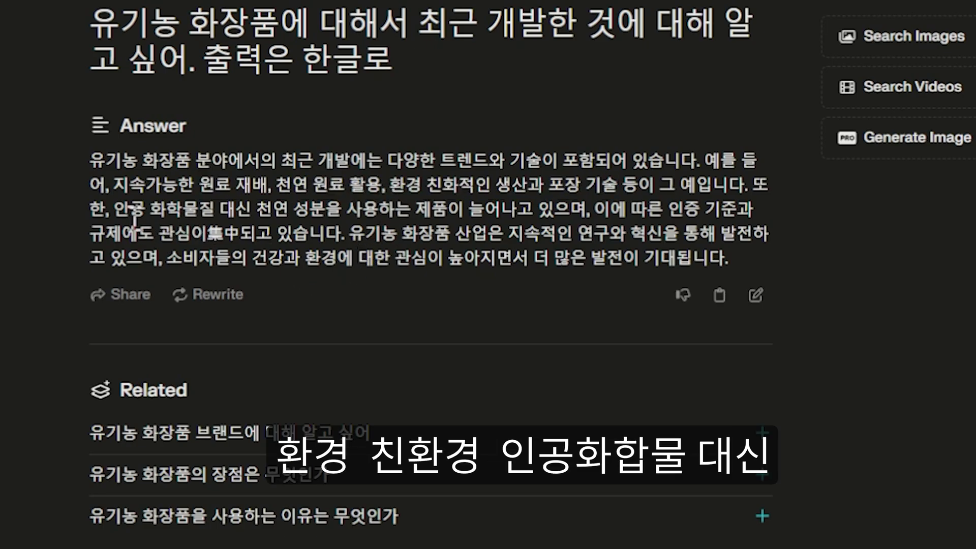
drag(116, 210, 363, 212)
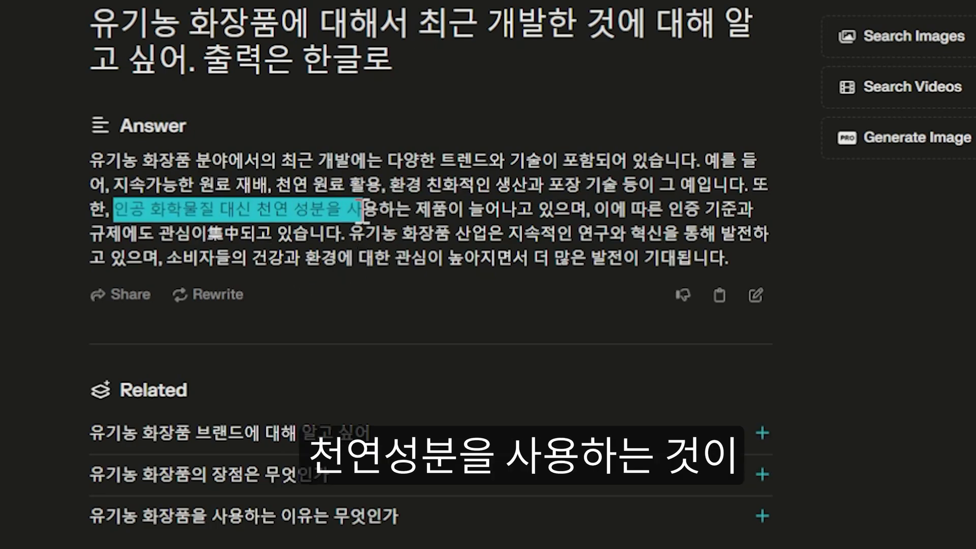
click(515, 275)
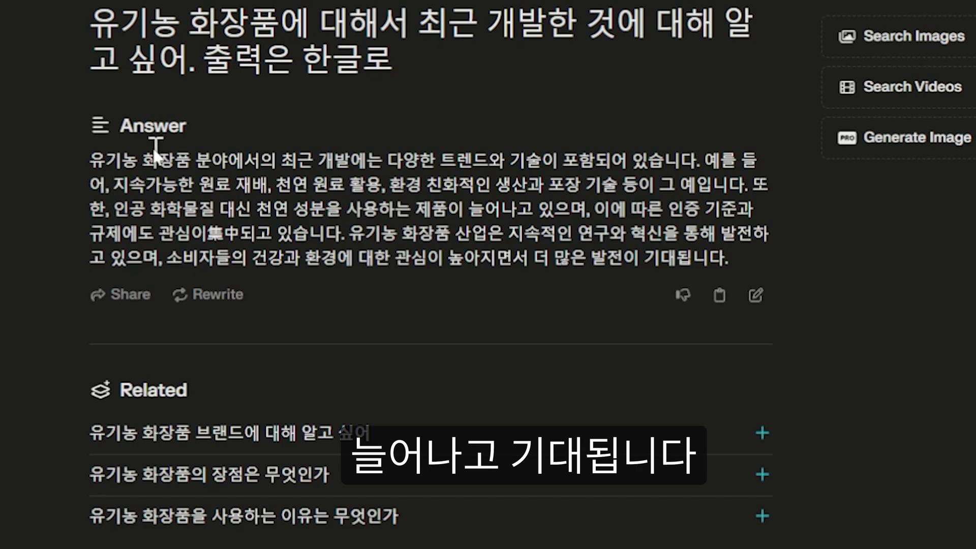
Step: Ask "유기농 화장품의 장점은 무엇인가" and "유기농 화장품을 사용하는 것이 건강에 좋은 이유는 무엇인가", and review the thread's answers
click(133, 474)
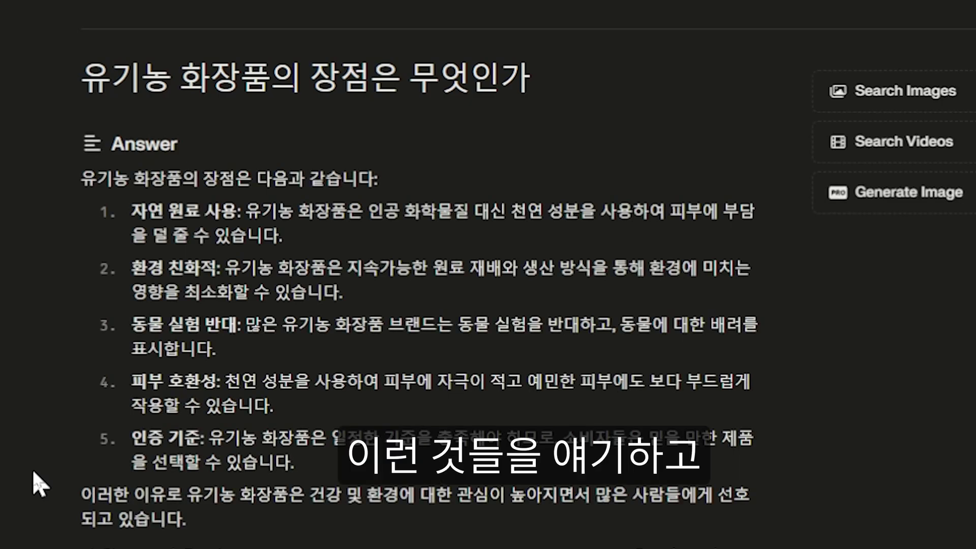
key(Return)
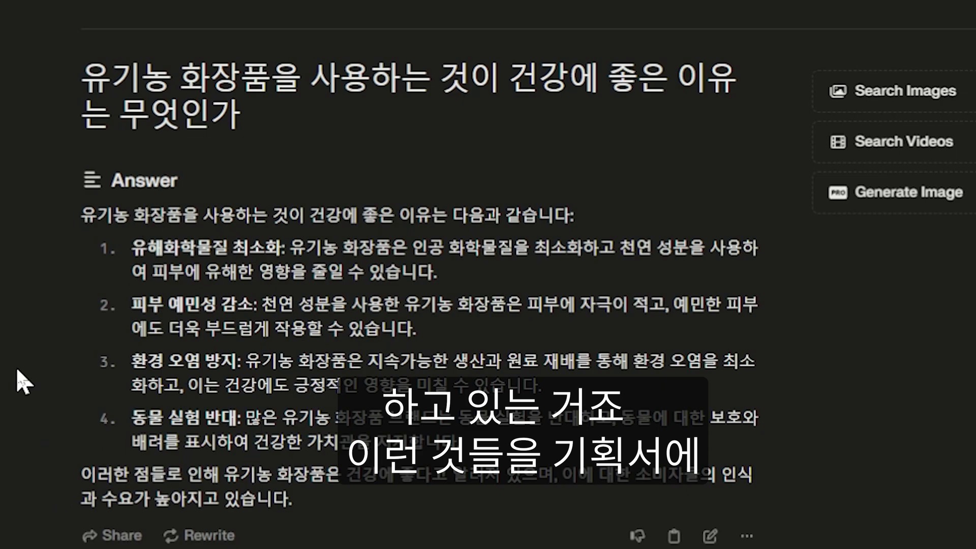
scroll(417, 275, up, 8)
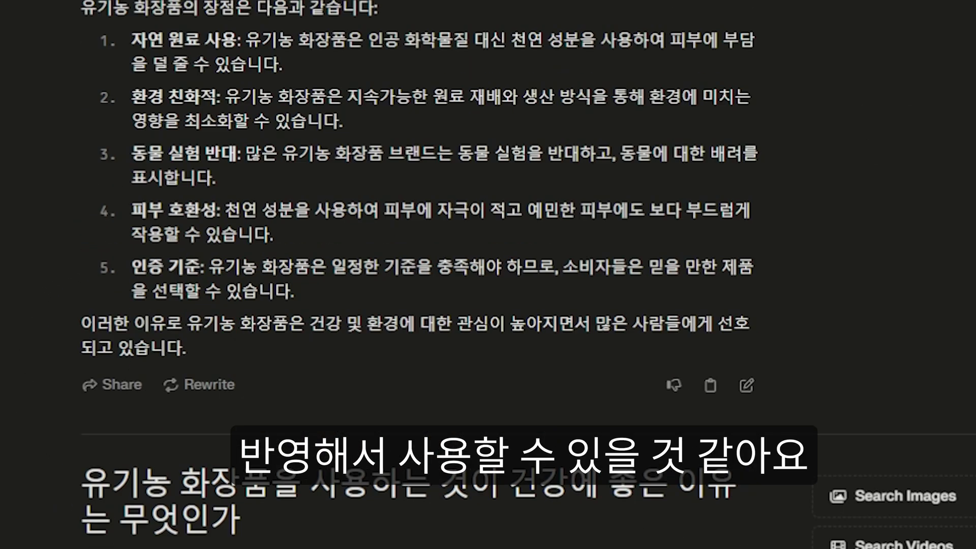
scroll(417, 275, up, 6)
scroll(36, 427, up, 4)
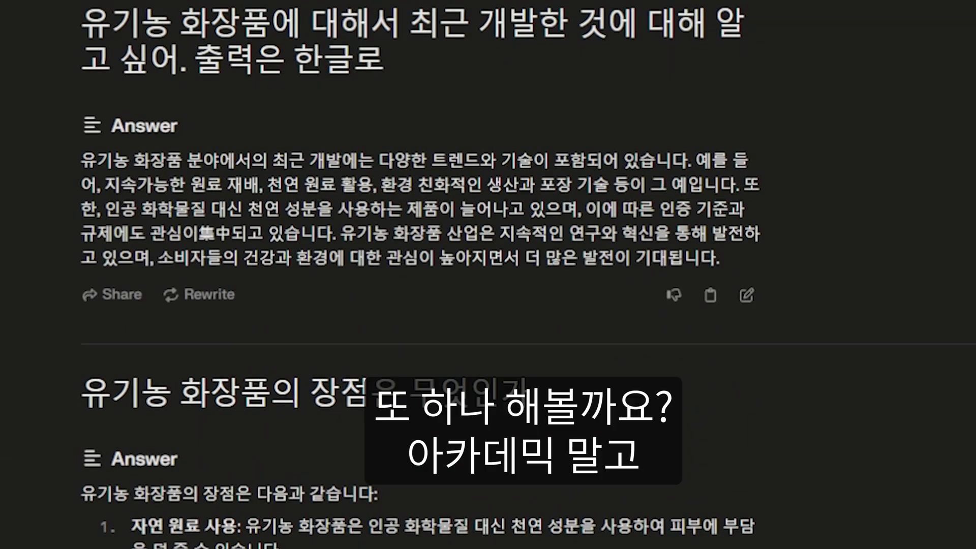
Step: Start a new thread with Copilot enabled, ask "현재 화장품 트랜드를 알려줘. 출력은 한글로", and answer its follow-up question with 스킨케어
click(17, 104)
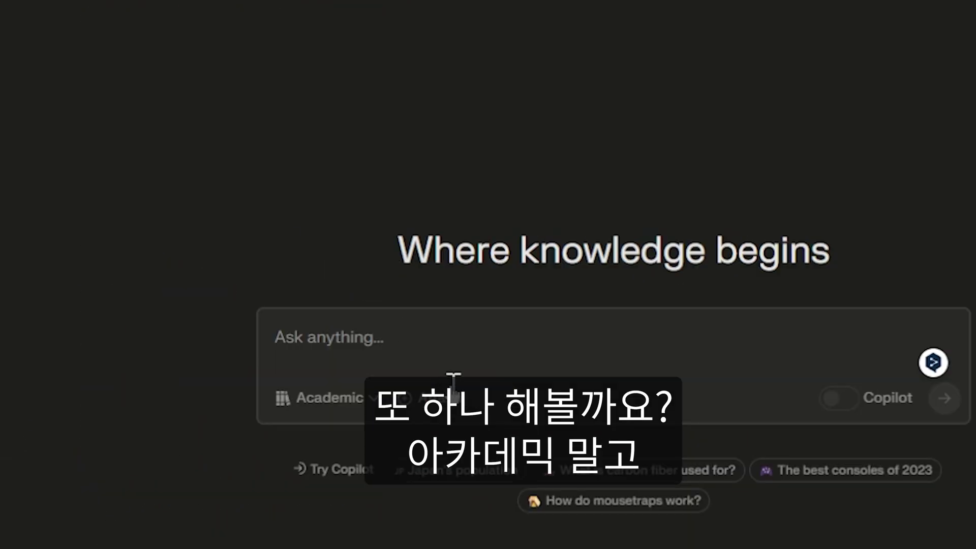
click(885, 402)
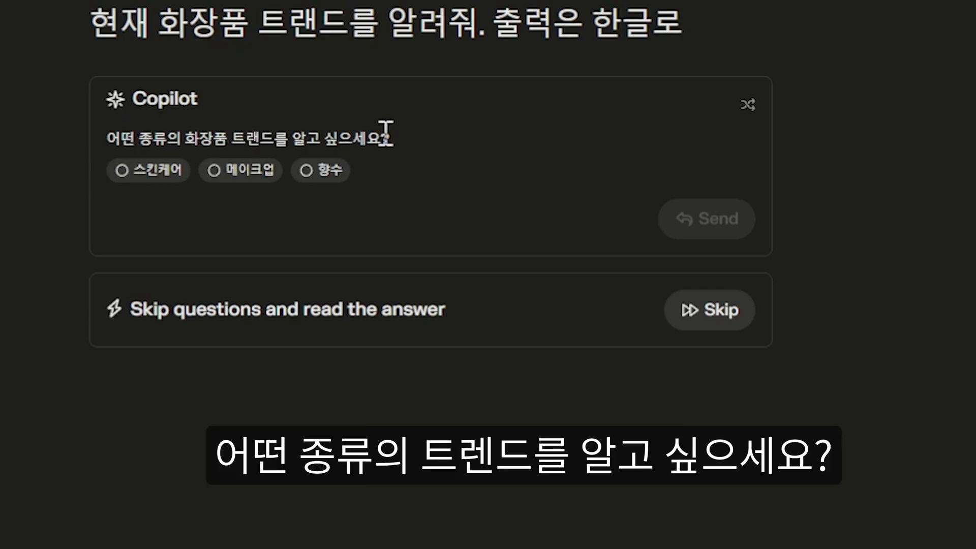
click(177, 176)
key(Return)
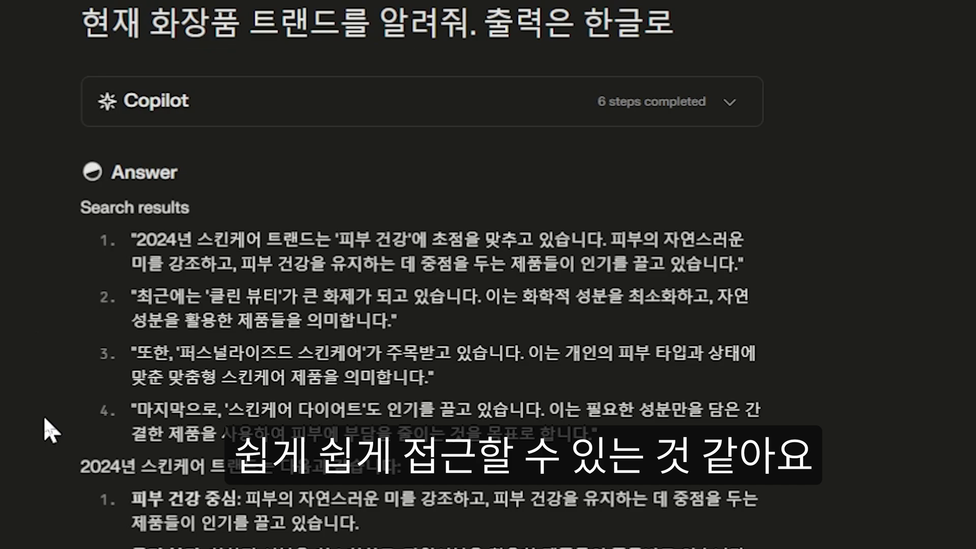
Step: Read through the Copilot answer on 2024 skincare trends, highlighting the summarized trend list
drag(139, 473, 249, 466)
click(253, 544)
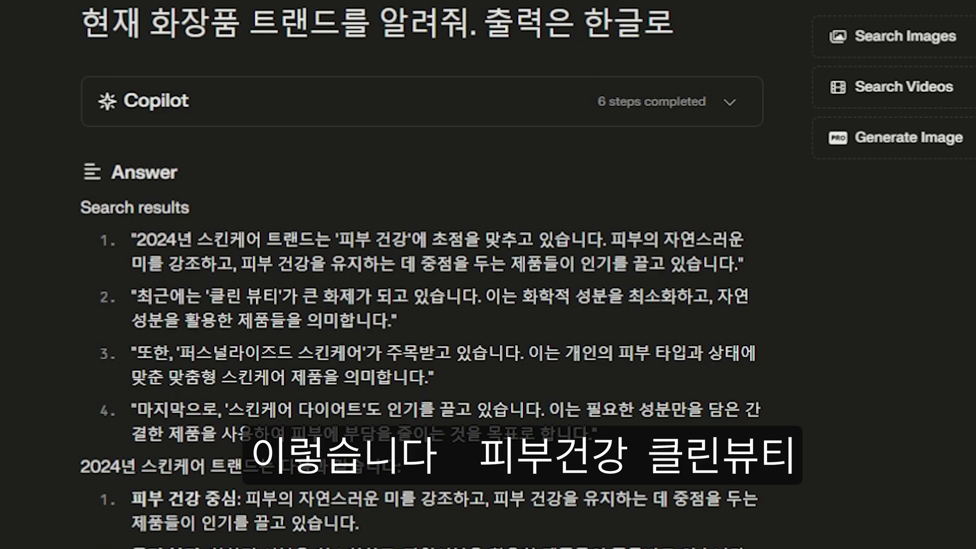
scroll(422, 305, down, 4)
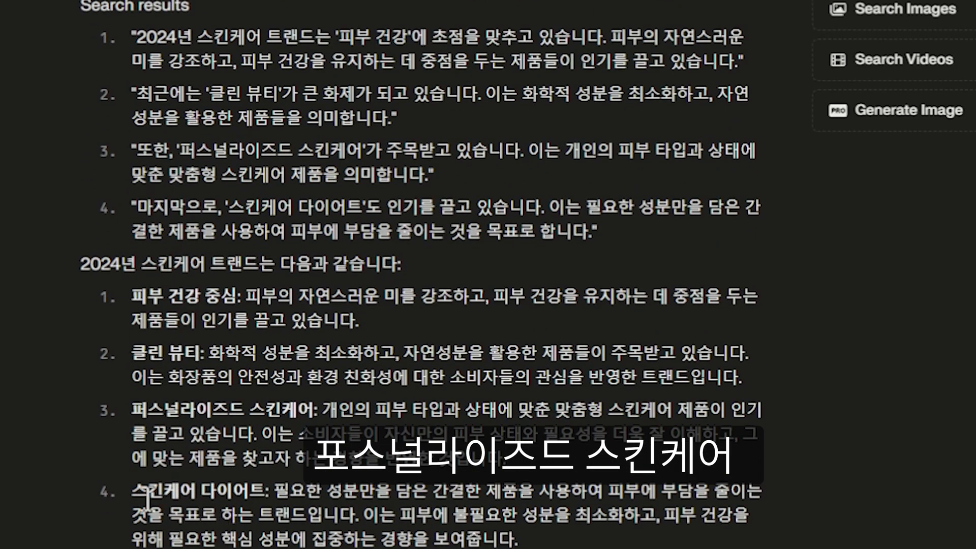
drag(517, 541, 29, 304)
click(7, 410)
scroll(6, 411, up, 3)
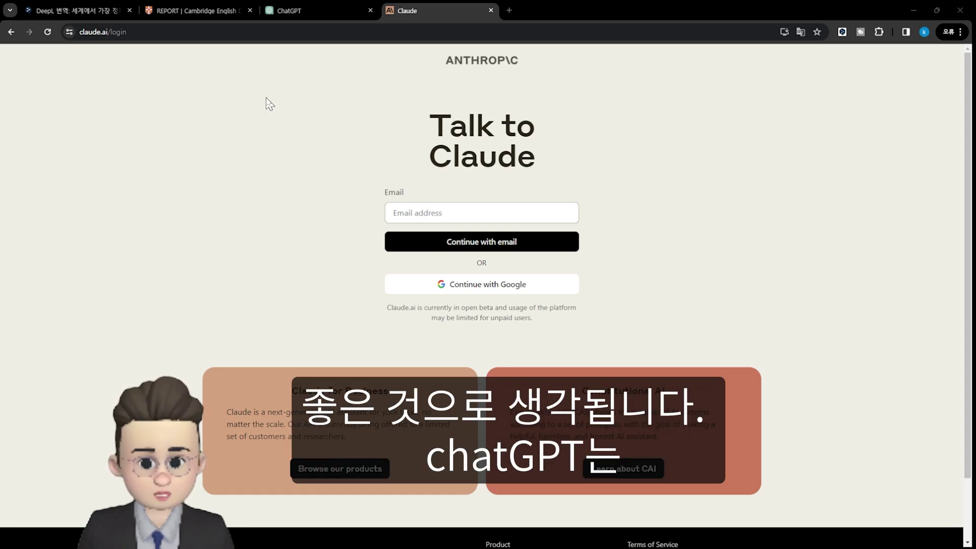
Step: View the ChatGPT page, return to Claude, and sign in with the Google account
click(322, 11)
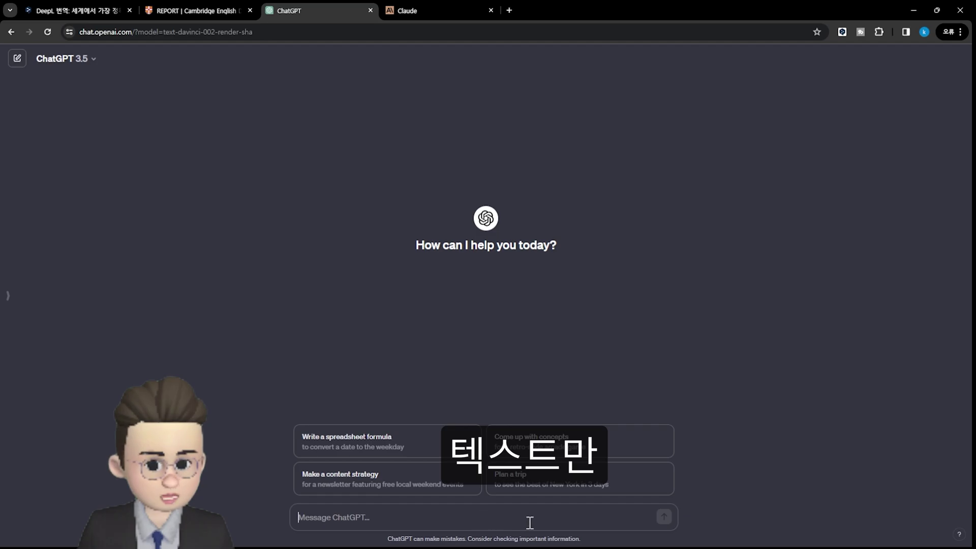
click(437, 12)
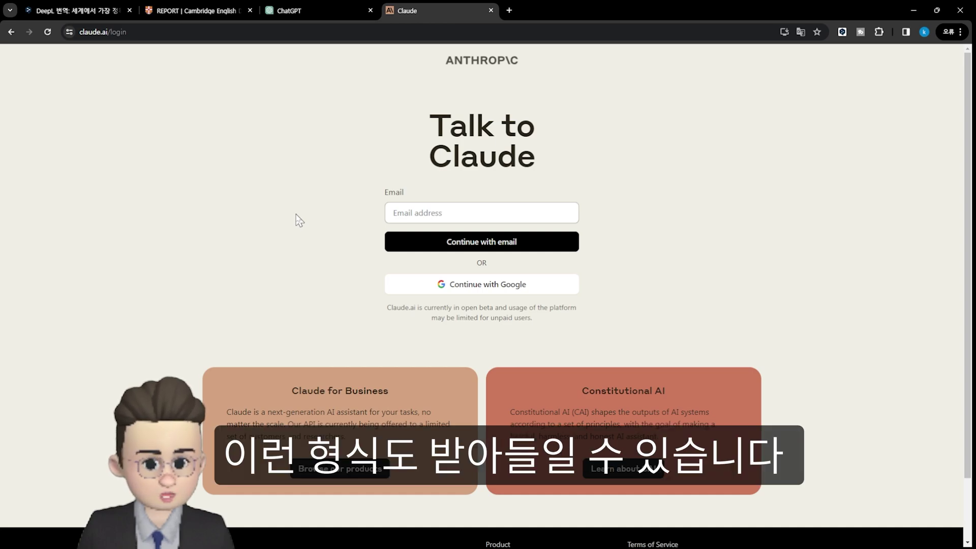
click(514, 294)
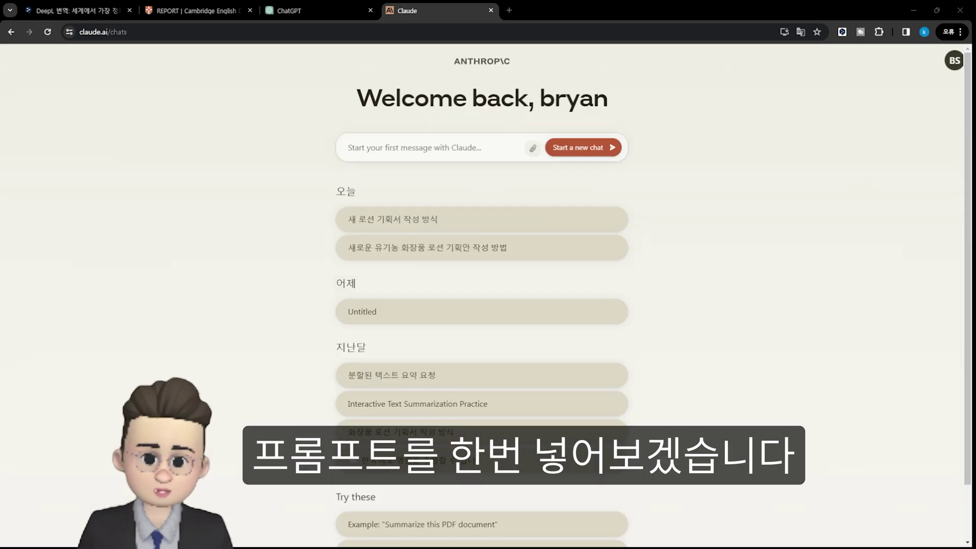
Step: Send Claude the prompt "화장품 마케팅 담당자 역할을 해줘 새로운 로션에 대한 기획서를 작성하려고하는데, 어떤 형식으로 작성하면 좋은 지 추천해줘"
text(화장품 마케팅 담당자 역할을 해줘 새로운 로션에 대한 기획서를 작성하려고하는데, 어떤 폼으로 작성하면 좋은 지 추천해줘)
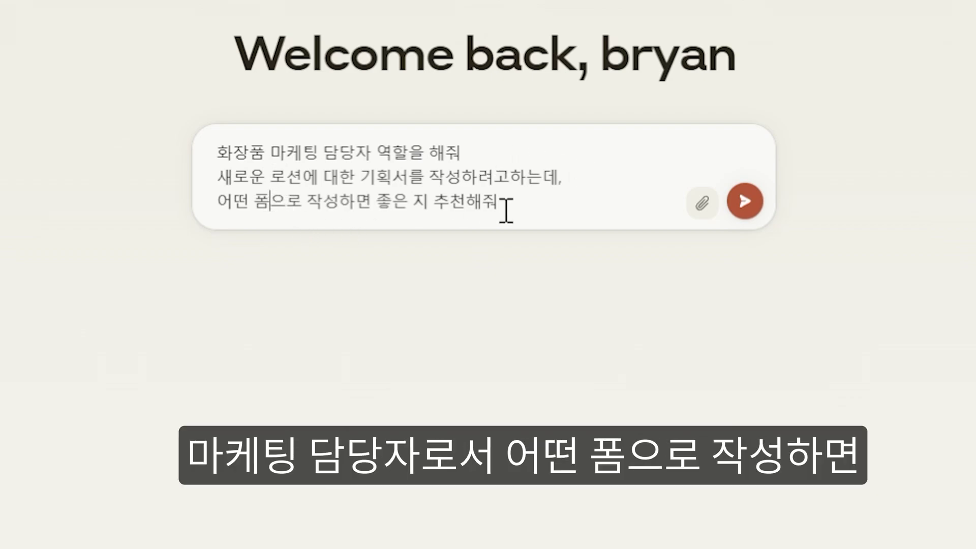
key(BackSpace)
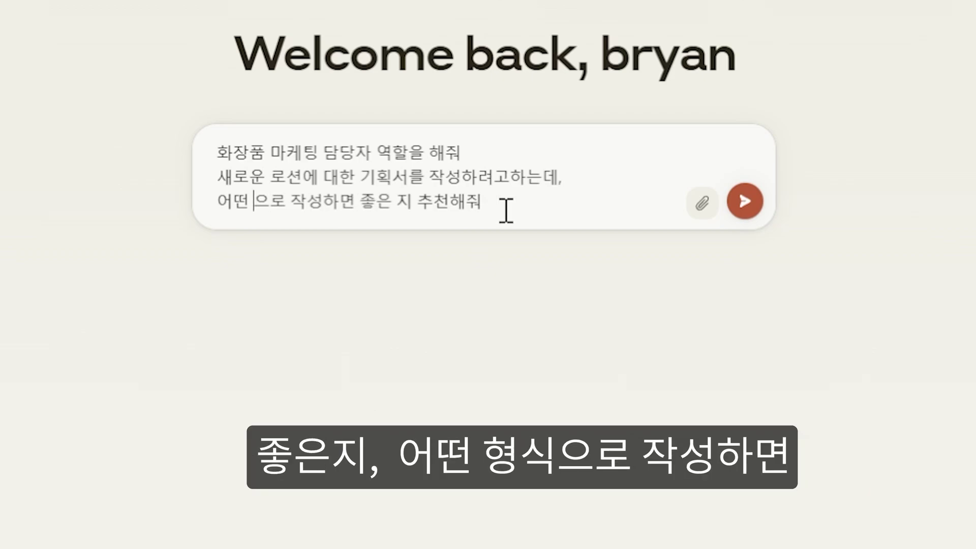
text(형식)
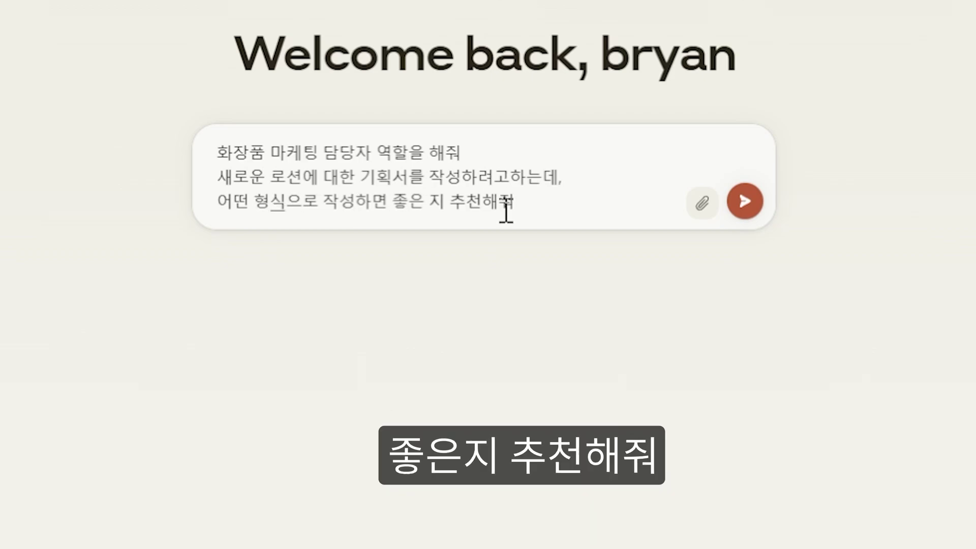
click(747, 203)
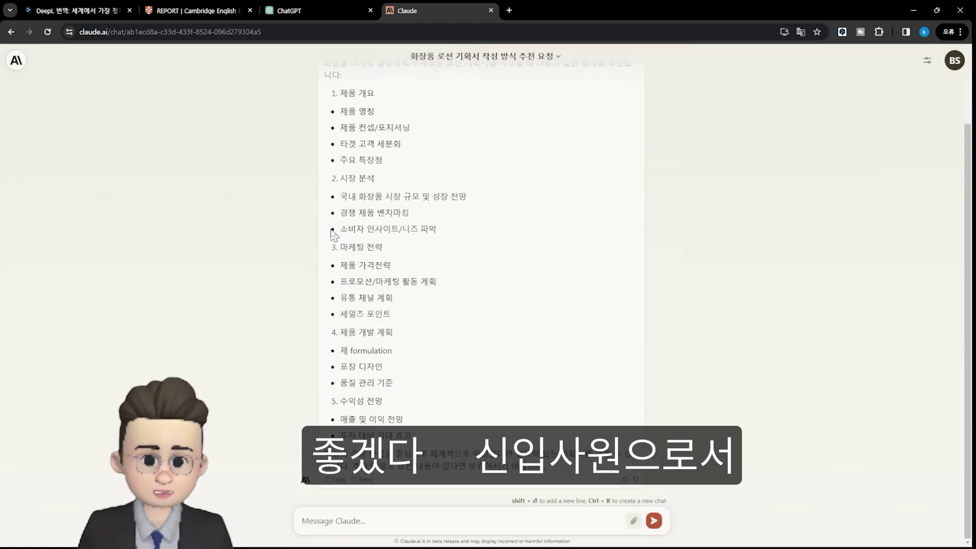
Step: Send Claude the follow-up prompt "타겟고객은 40-50대 여성으로 하나의 예를 들어 작성해줄래"
scroll(417, 260, up, 2)
scroll(417, 259, down, 2)
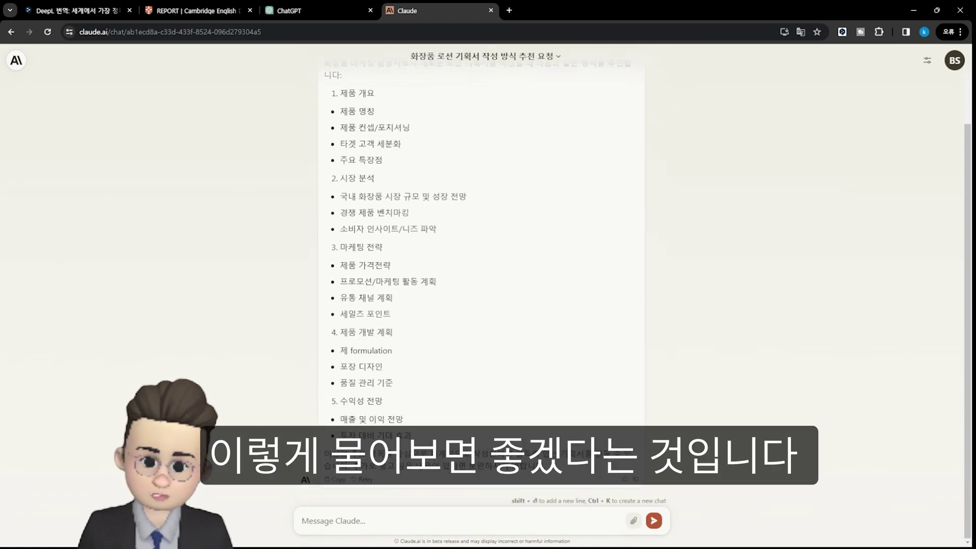
click(446, 518)
text(타겟고객은 40)
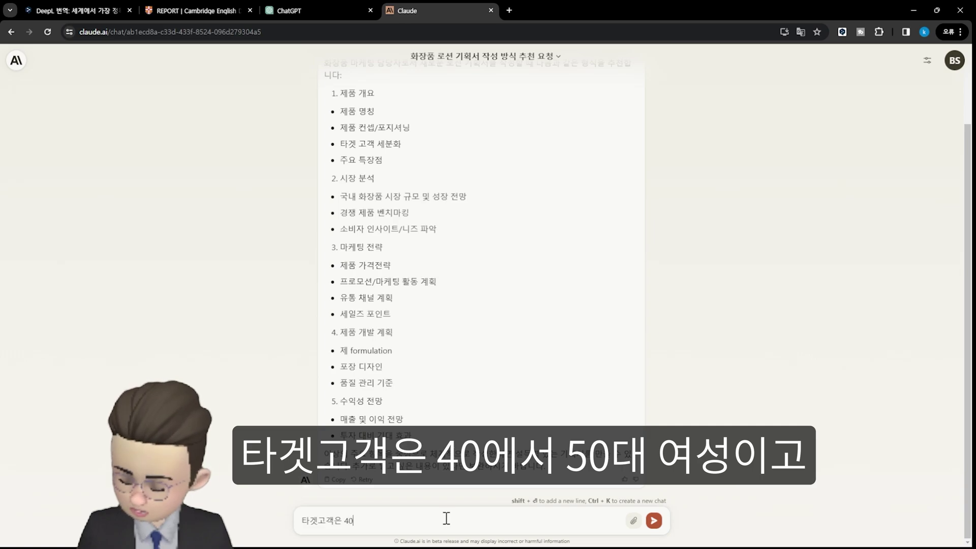
text(-50대 여)
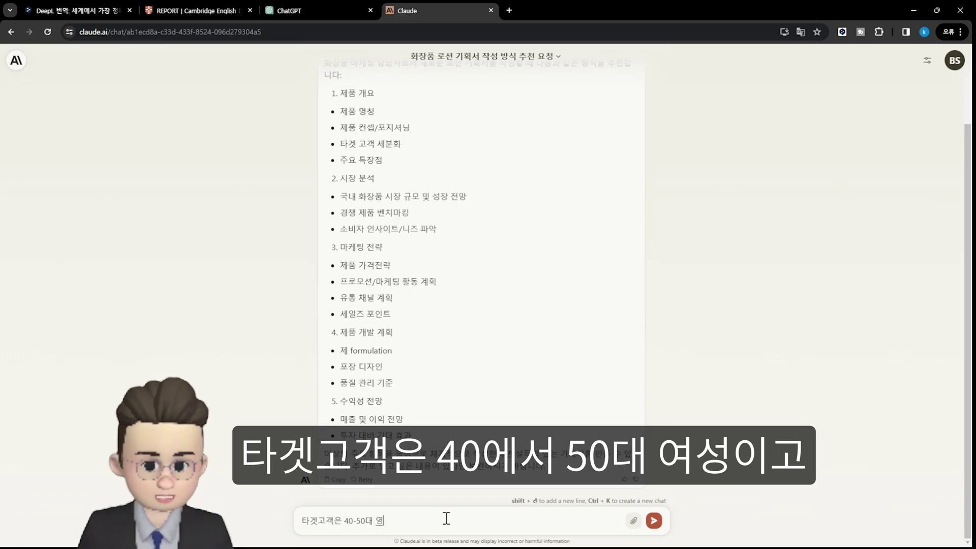
text(성으로)
key(shift+Return)
text(하)
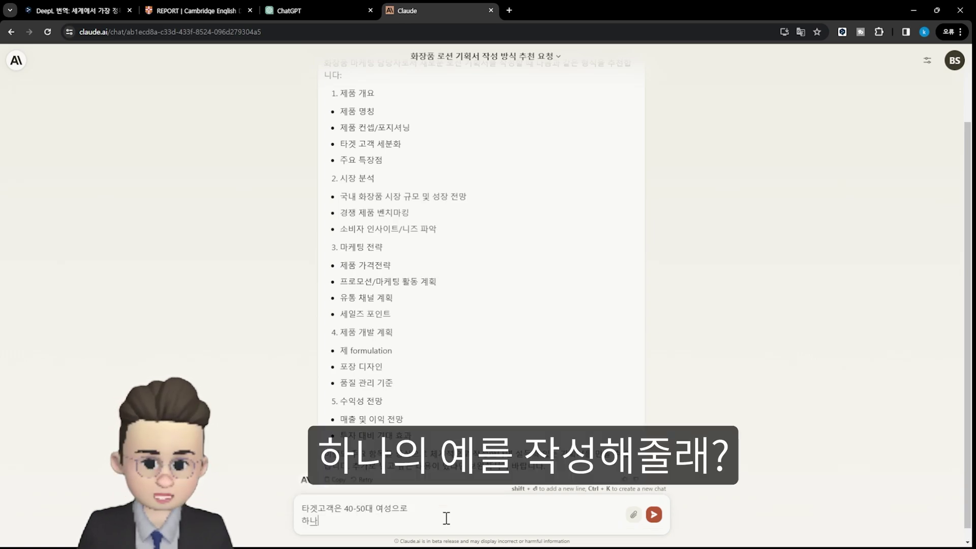
text(나의 예를 들어 작성해줄래?)
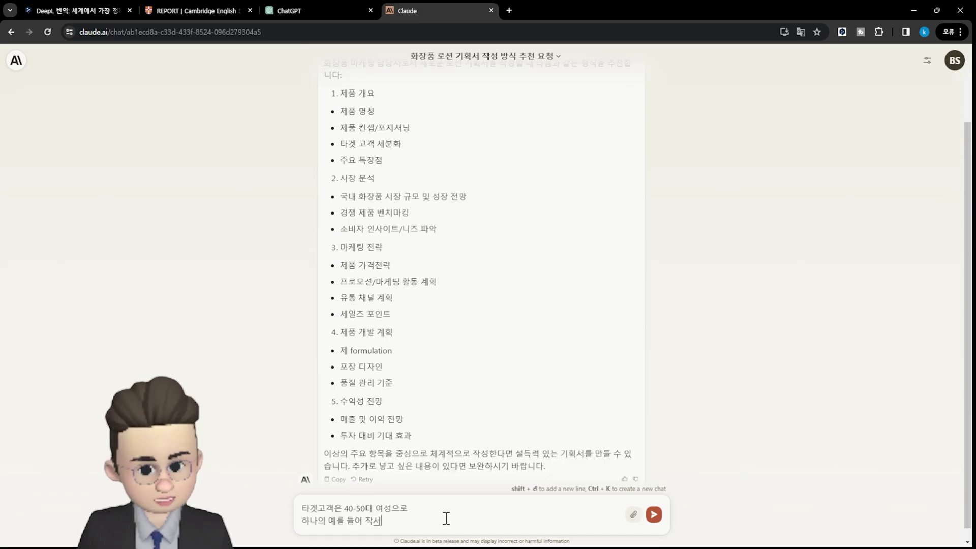
key(Return)
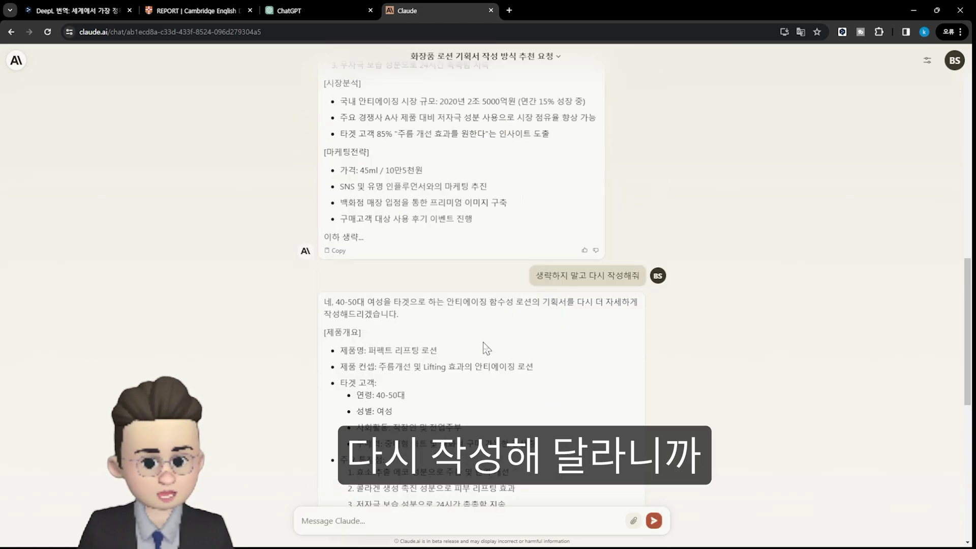
Step: Read through the rewritten lotion proposal, highlighting the market size and annual growth lines under 시장분석
scroll(390, 264, down, 3)
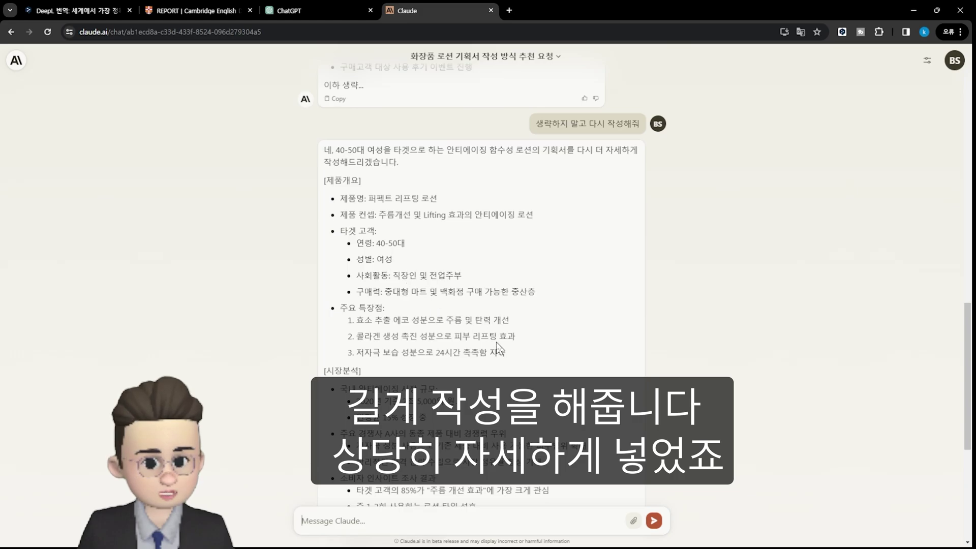
scroll(498, 350, down, 4)
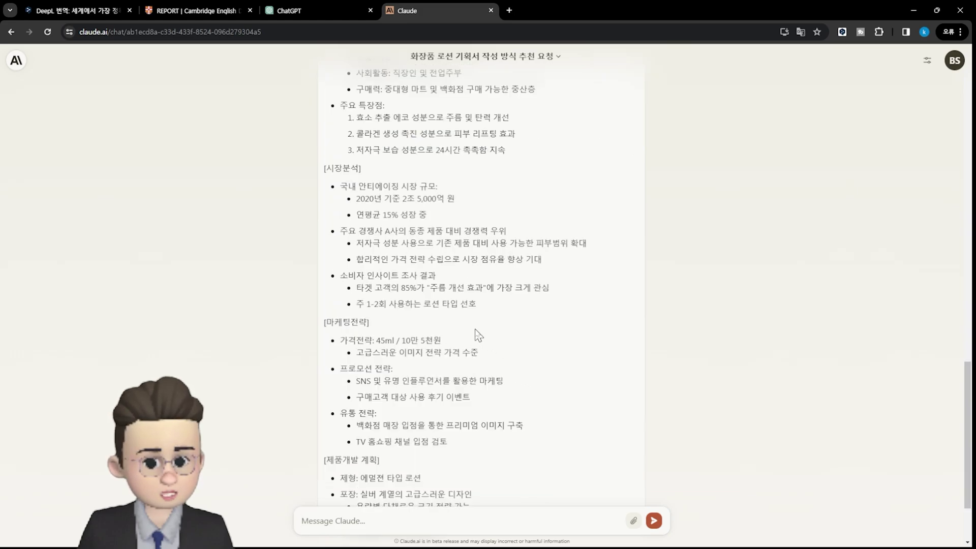
drag(360, 198, 458, 203)
click(462, 211)
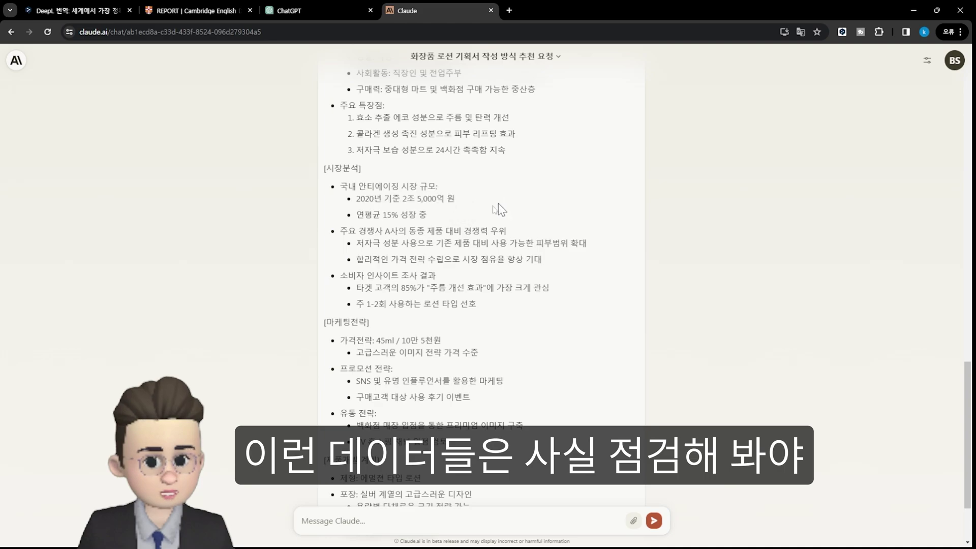
drag(357, 215, 464, 217)
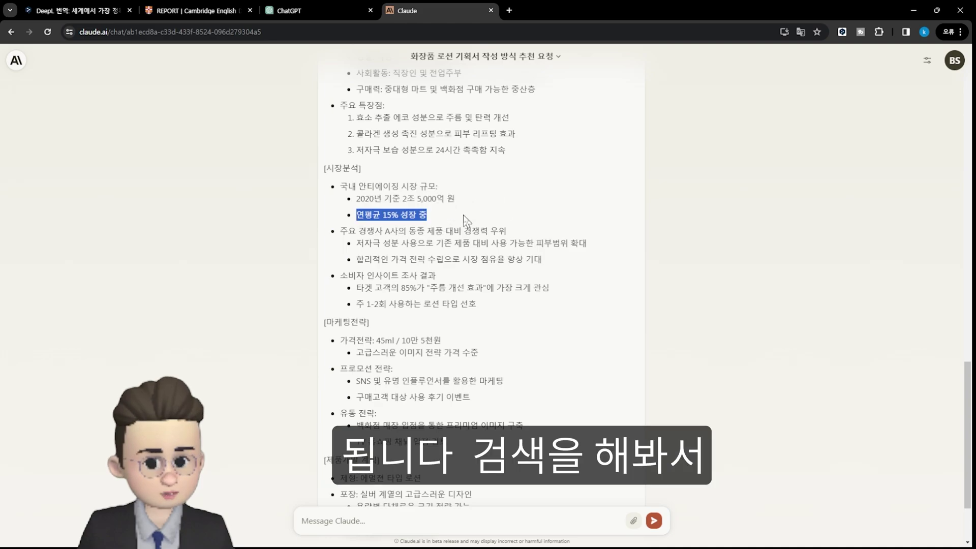
click(554, 329)
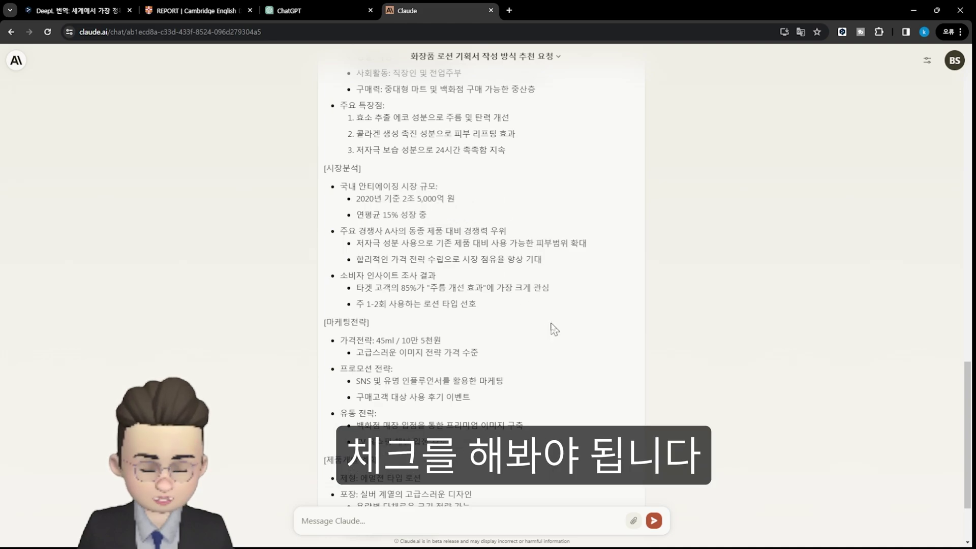
scroll(554, 329, down, 2)
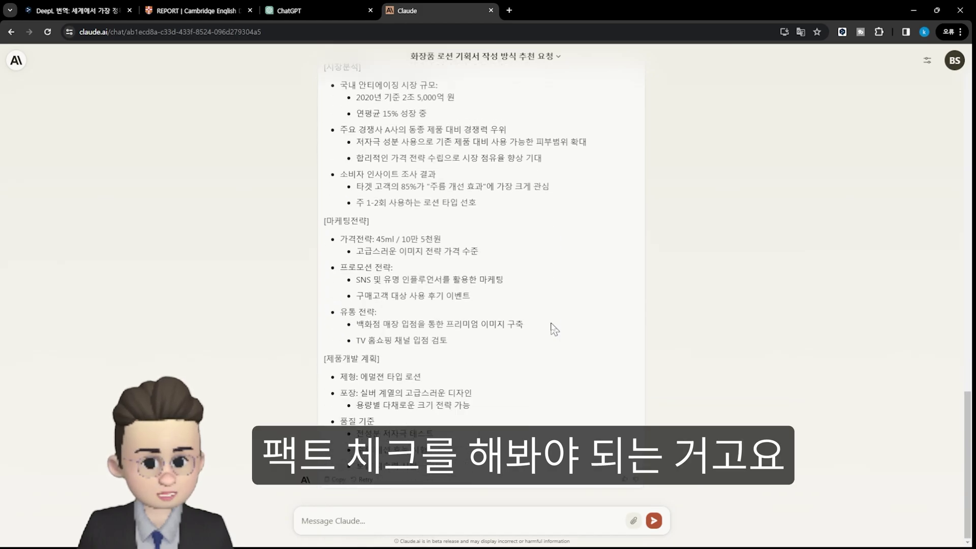
Step: Look back over the earlier prompts in the chat, highlighting the one about 40-50대 여성, and compare the two proposal versions
scroll(554, 330, up, 6)
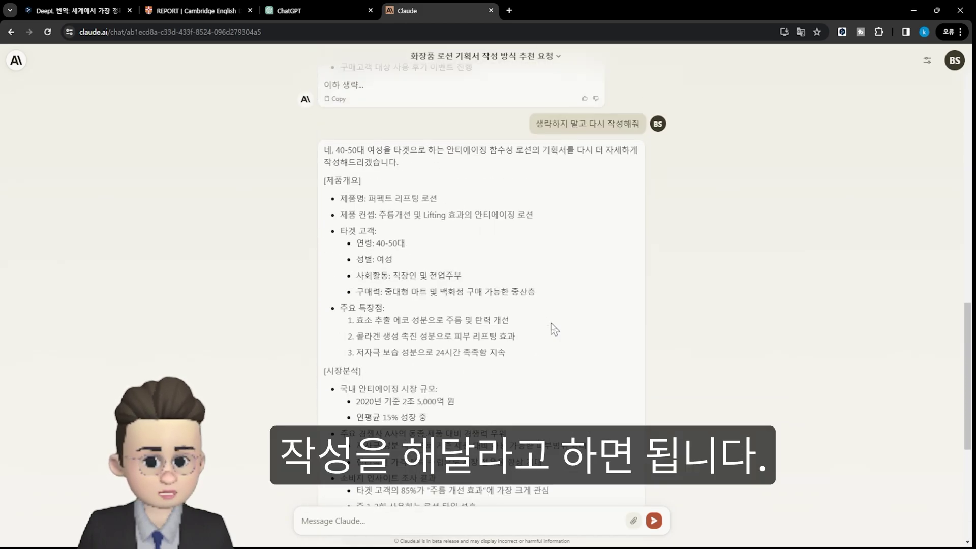
scroll(554, 329, up, 5)
scroll(555, 330, up, 4)
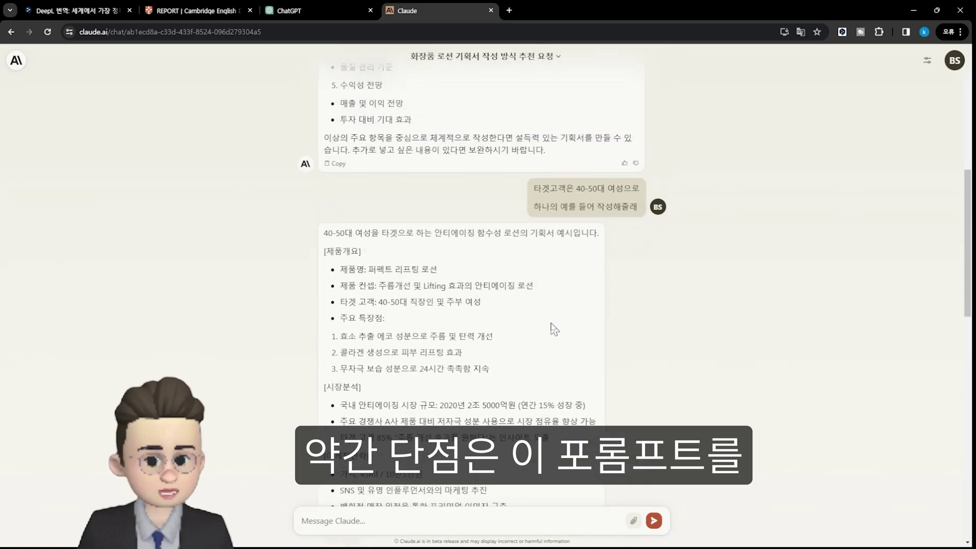
drag(531, 196, 657, 209)
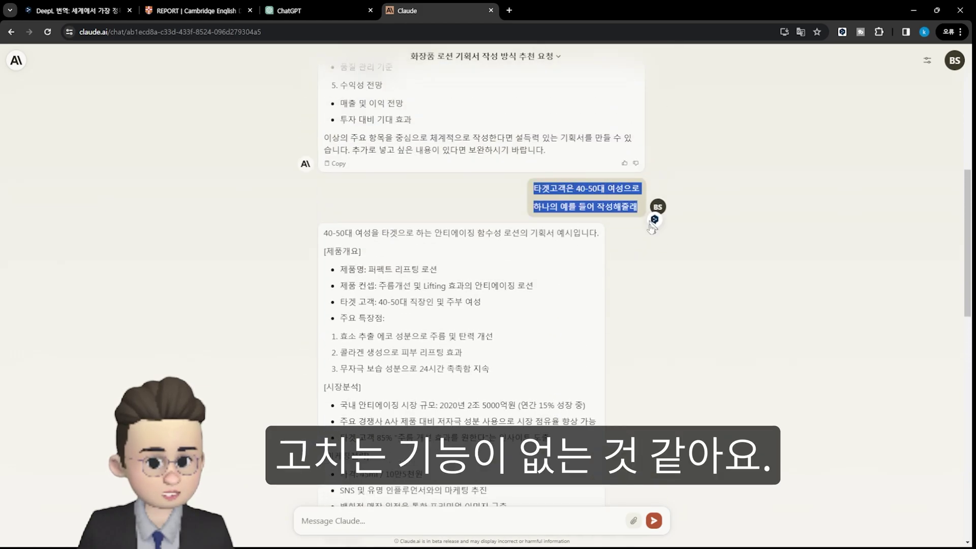
click(658, 209)
scroll(646, 282, down, 6)
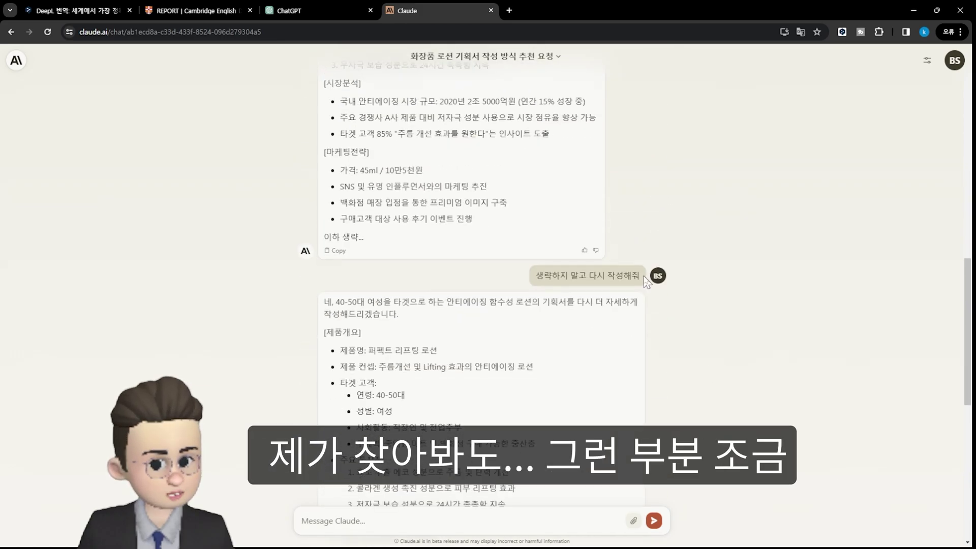
scroll(678, 370, down, 5)
scroll(678, 370, up, 8)
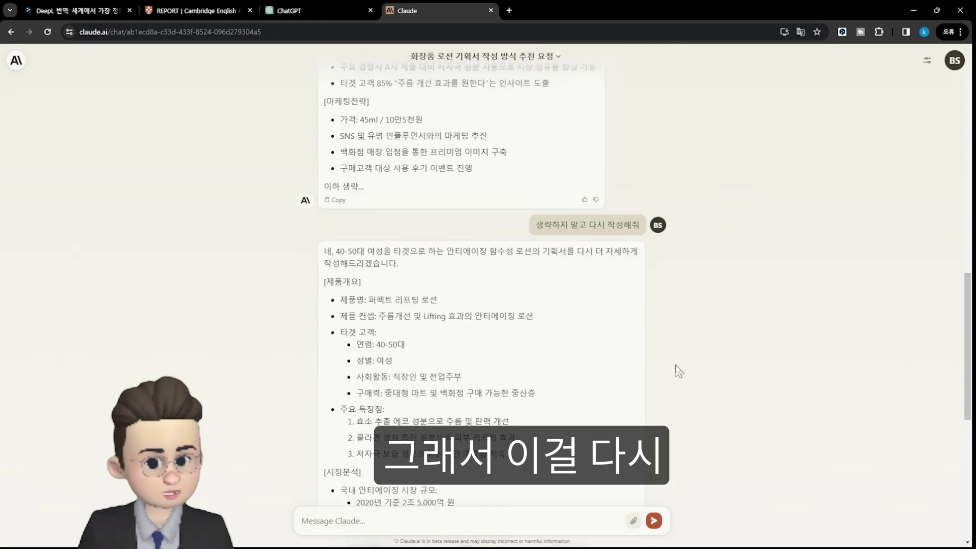
scroll(507, 396, down, 10)
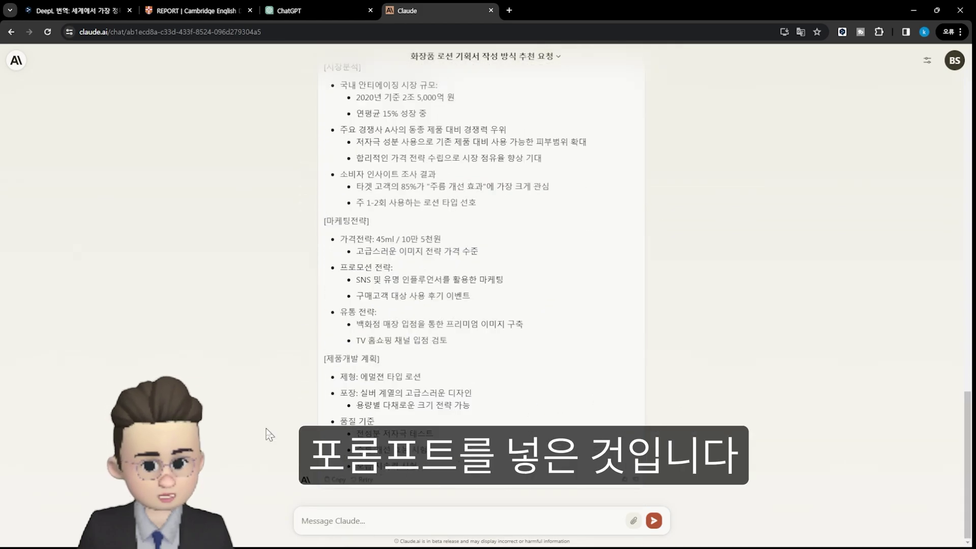
Step: Reread the detailed proposal, highlighting the wording 안티에이징 함수성 로션의 기획서 in its introduction, and examine the sections down to 제품개발 계획
scroll(433, 364, up, 5)
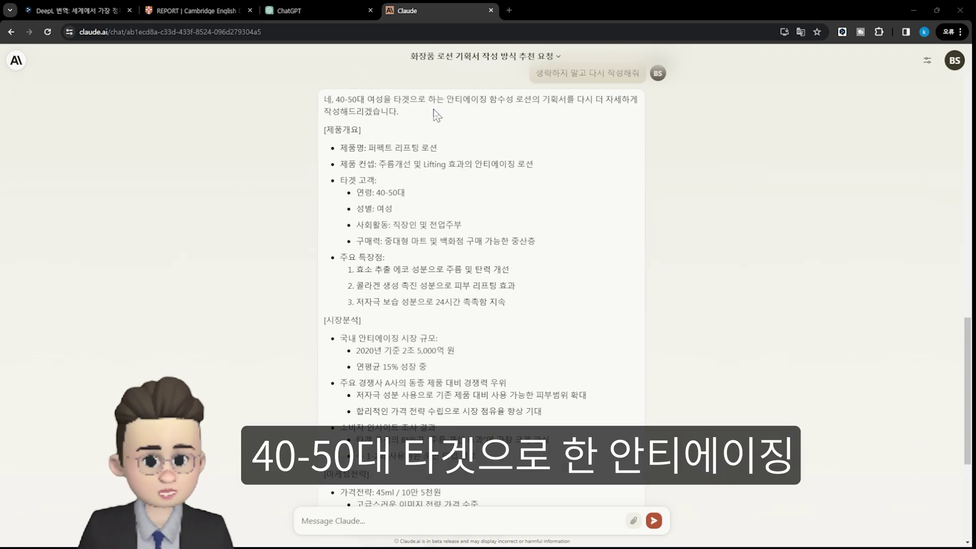
drag(447, 101, 561, 100)
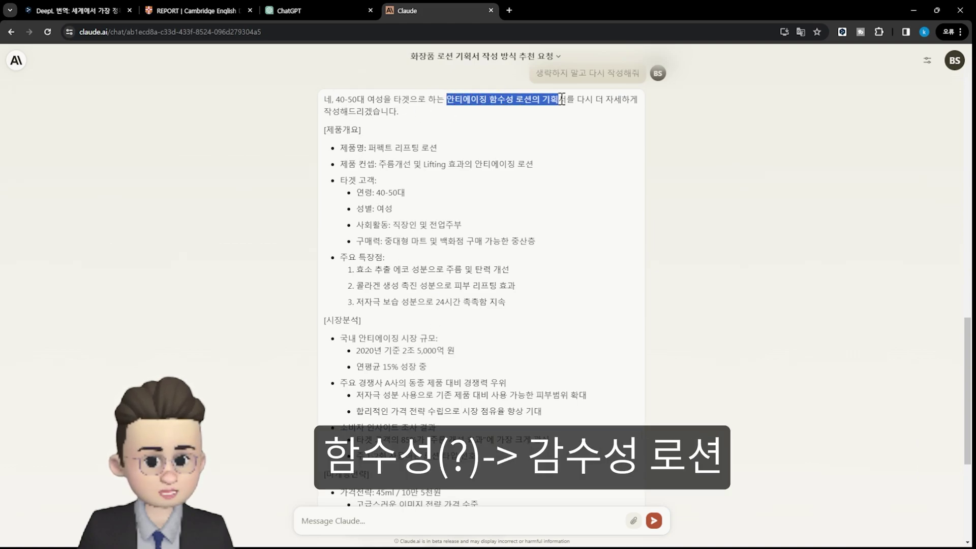
click(504, 100)
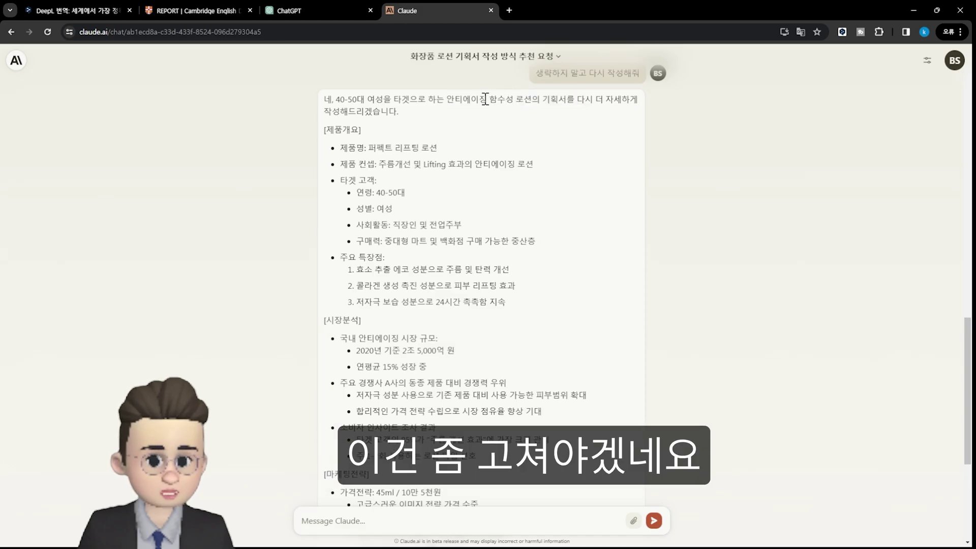
drag(487, 99, 522, 100)
click(431, 262)
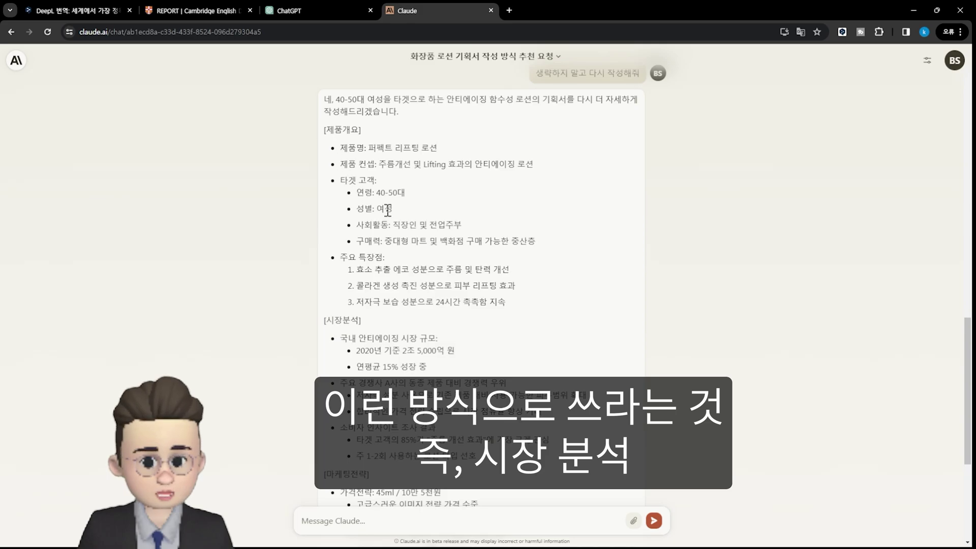
scroll(471, 328, down, 4)
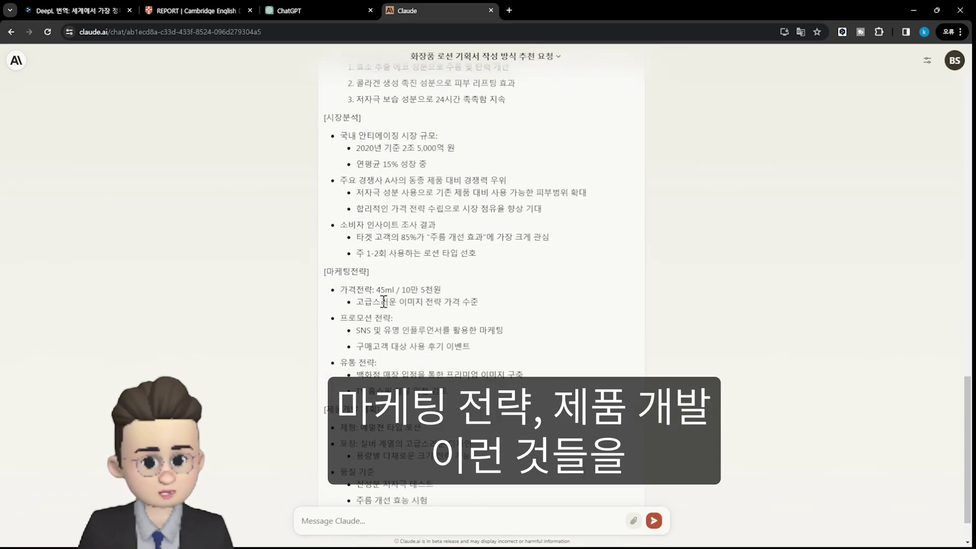
scroll(384, 301, down, 1)
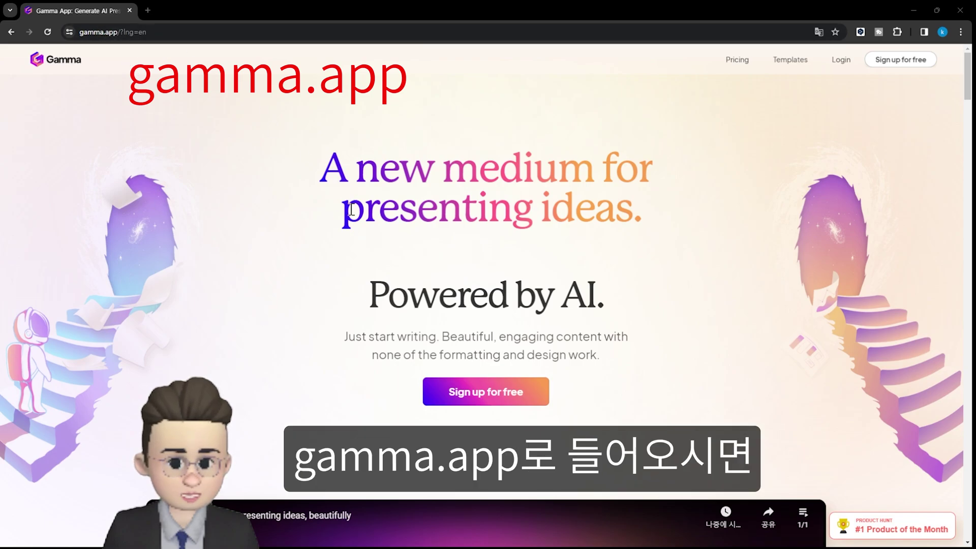
Step: Look over the Gamma home page at gamma.app, examining its introduction video section
scroll(233, 347, down, 5)
scroll(233, 351, down, 4)
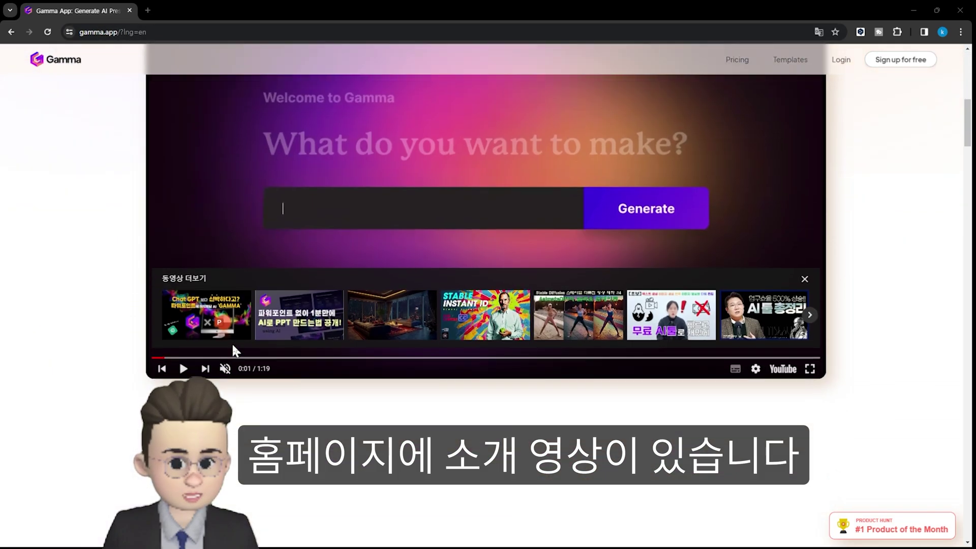
scroll(233, 351, up, 2)
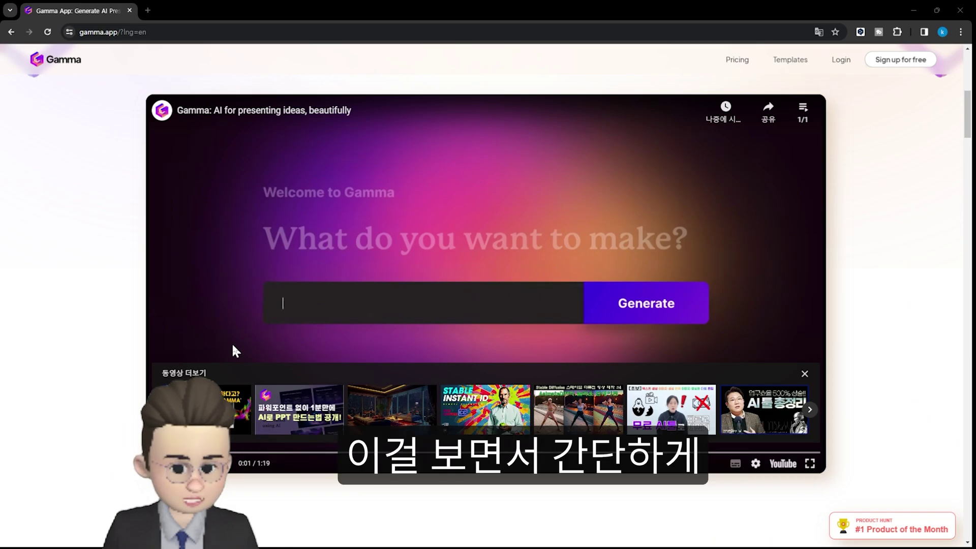
scroll(232, 343, up, 1)
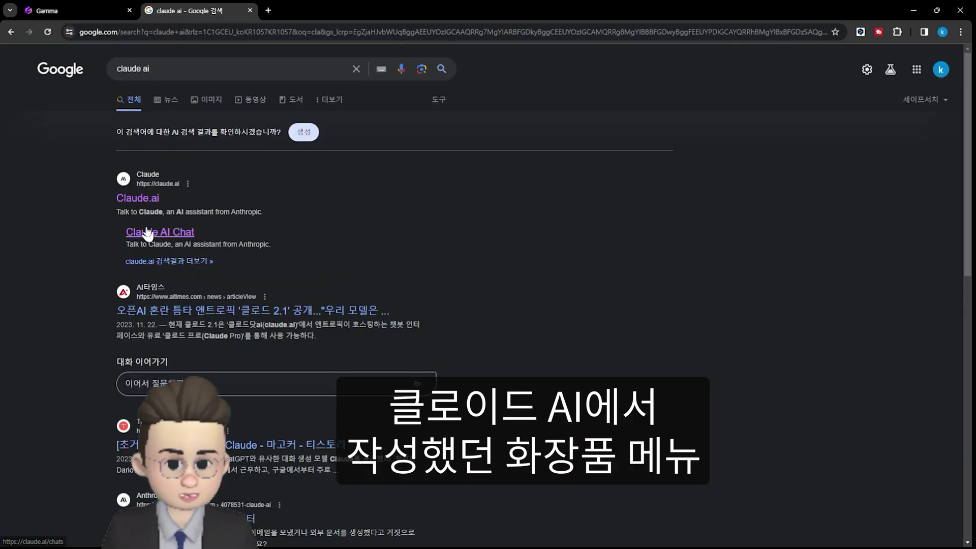
Step: Open the Claude chat list from the Google results and reopen the 화장품 로션 기획서 작성 방식 추천 요청 chat
click(148, 233)
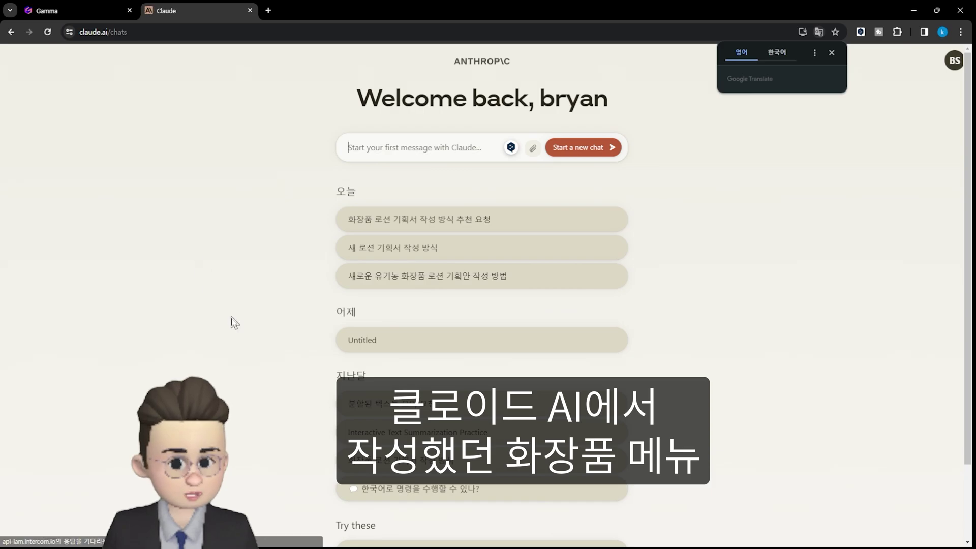
scroll(460, 325, down, 2)
click(440, 377)
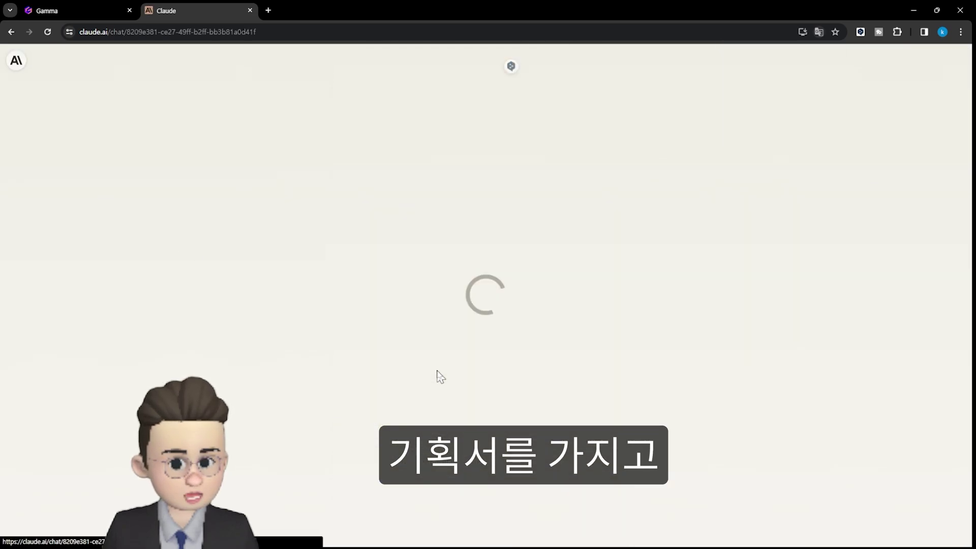
click(11, 32)
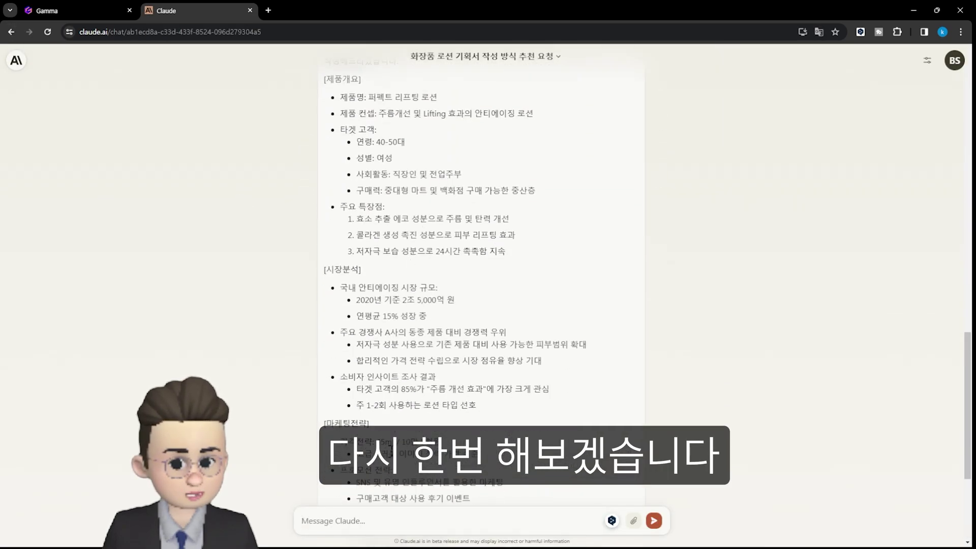
scroll(482, 305, down, 4)
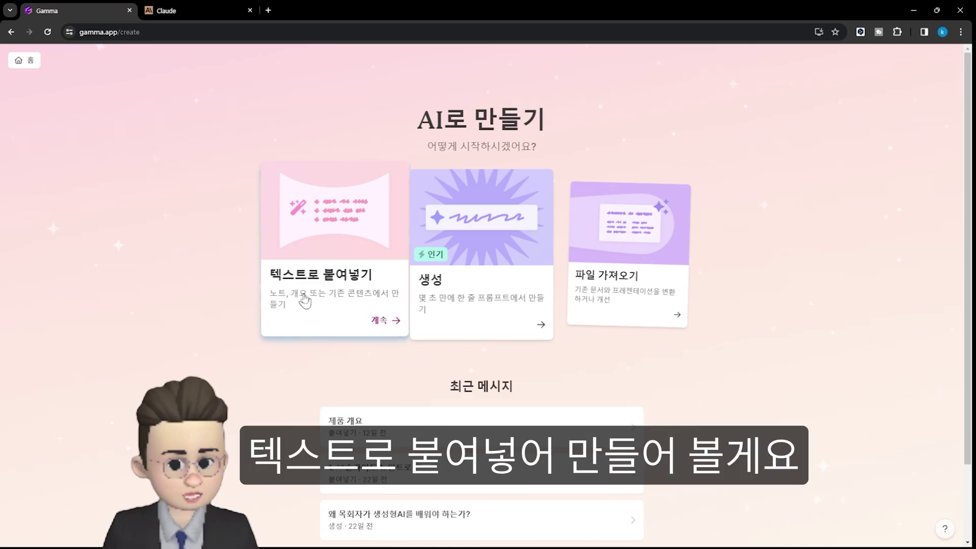
Step: In Gamma, start an AI creation from pasted text, paste in the 20-30대 lotion proposal, and generate an 8-card presentation
click(305, 301)
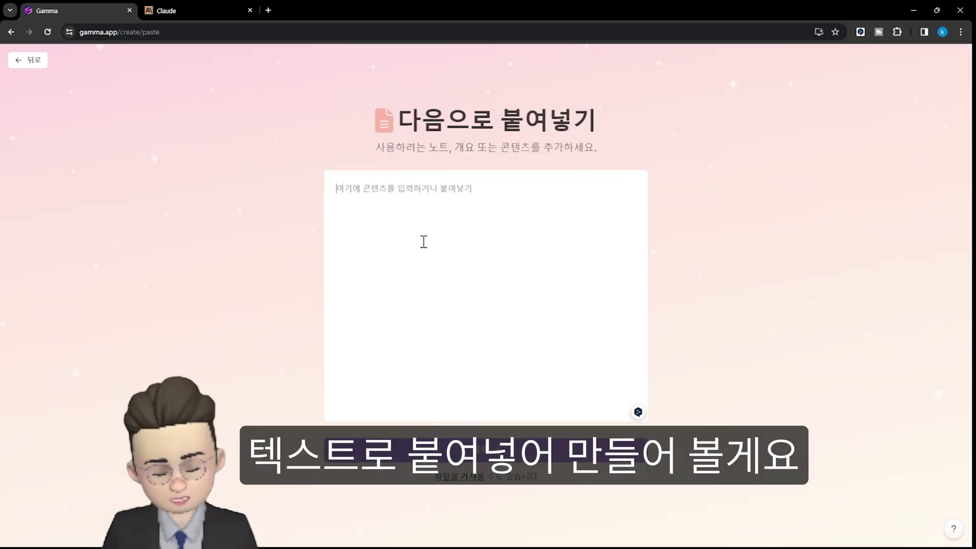
key(ctrl+v)
scroll(423, 241, down, 10)
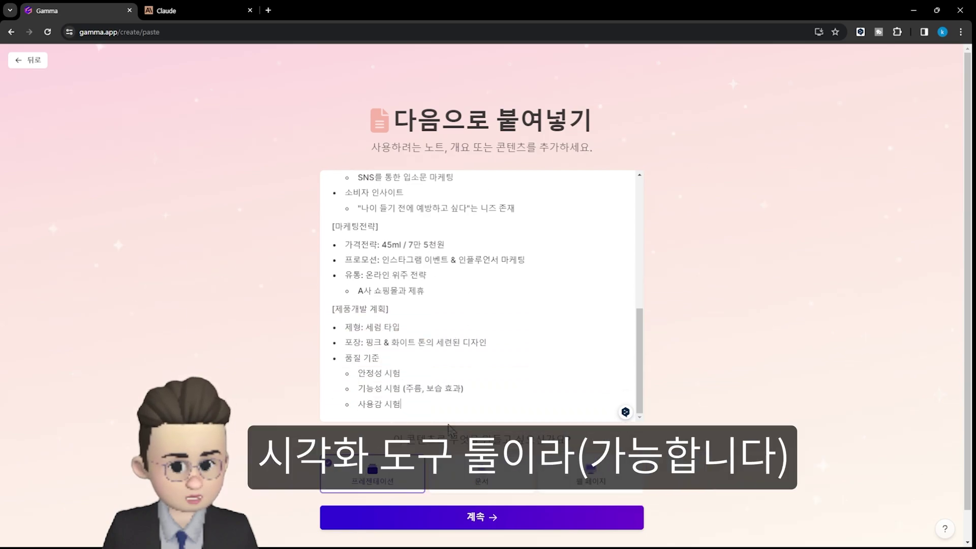
click(451, 518)
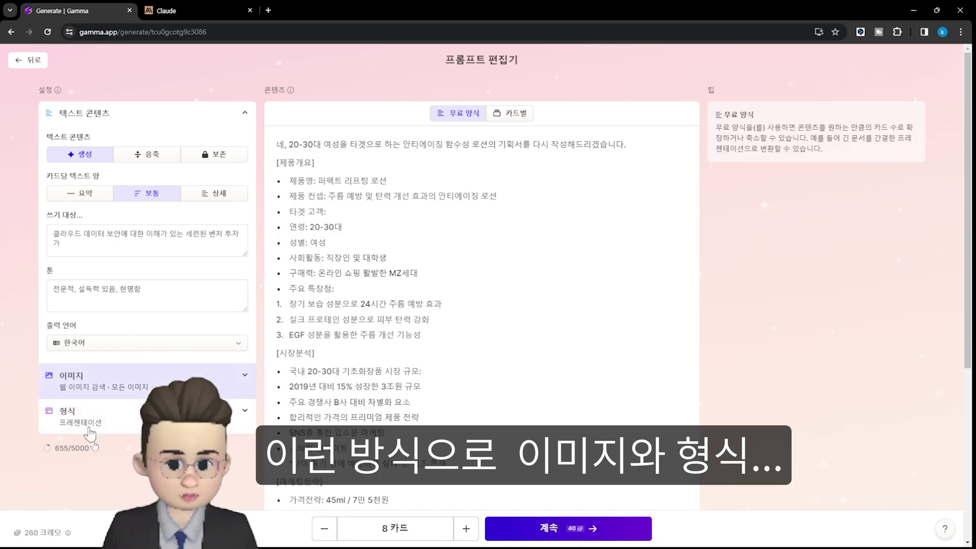
click(562, 529)
click(794, 116)
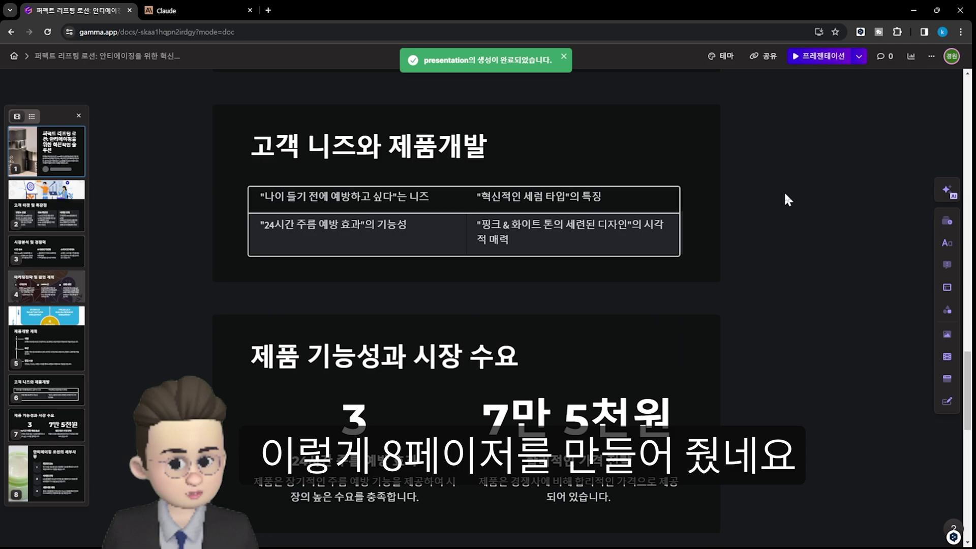
Step: Look over the generated lotion presentation from its title card to the 고객 타겟 및 특장점 card, checking the document options and the 연령 & 성별 text
scroll(785, 194, up, 10)
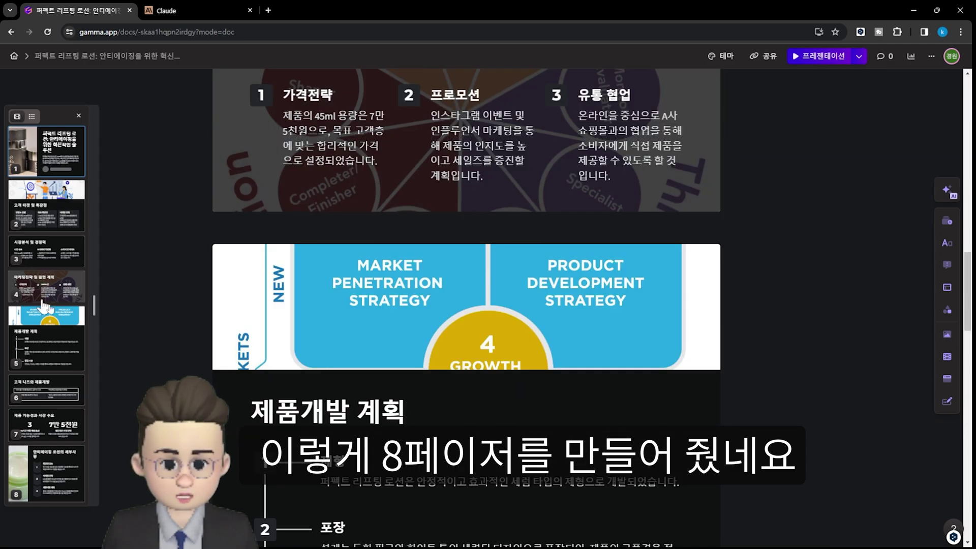
scroll(331, 342, up, 15)
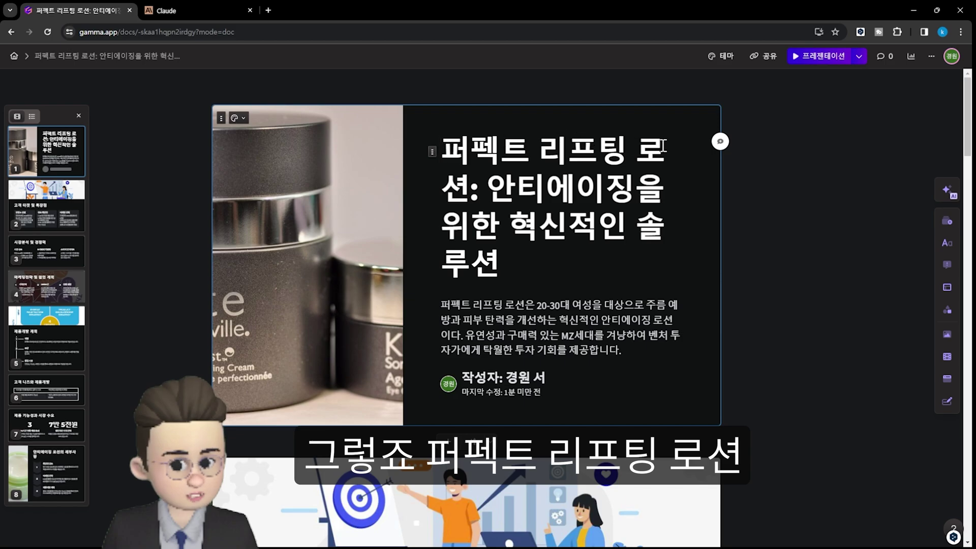
click(932, 56)
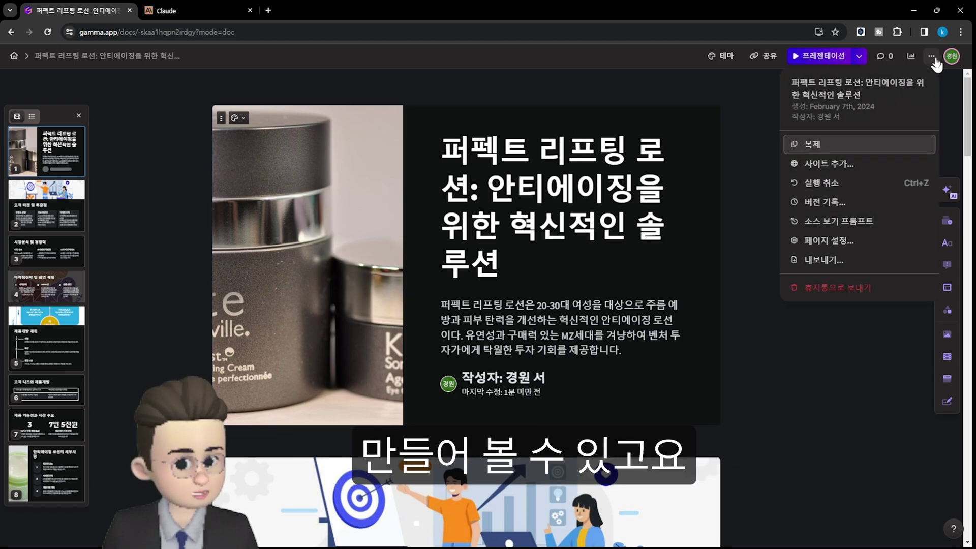
click(761, 322)
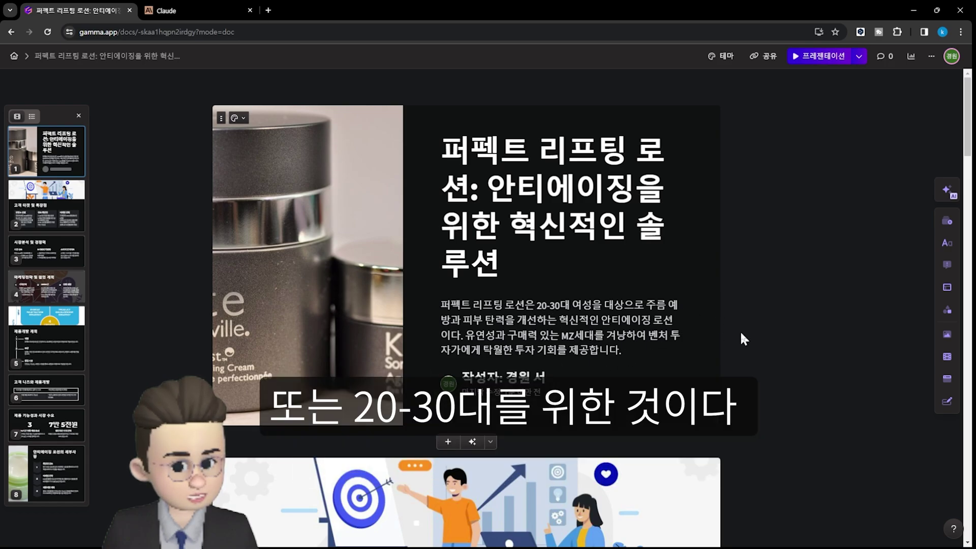
scroll(740, 330, down, 8)
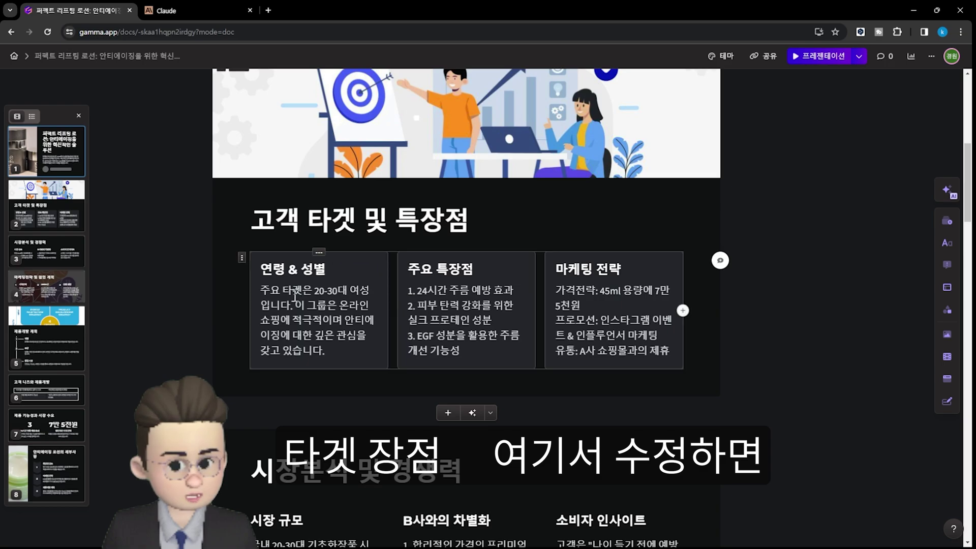
drag(261, 291, 349, 356)
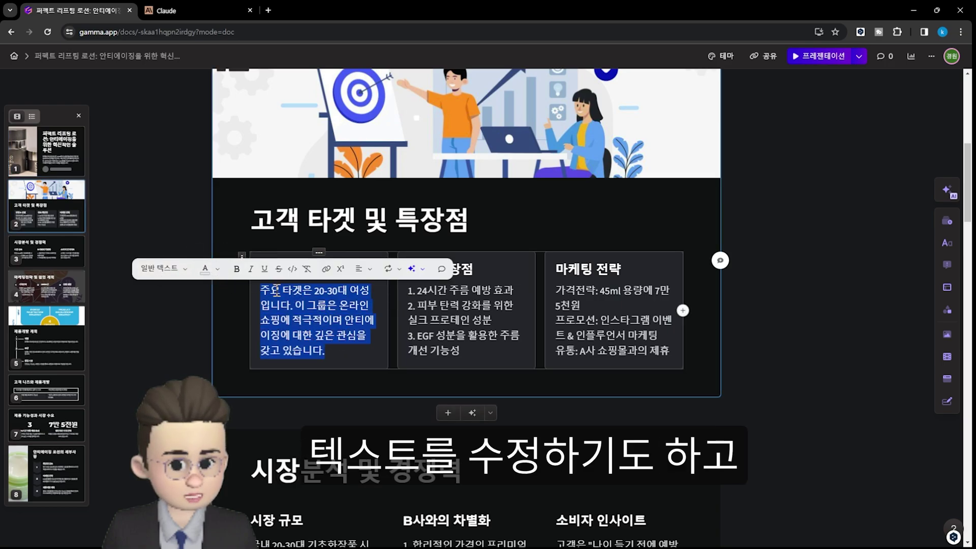
click(555, 227)
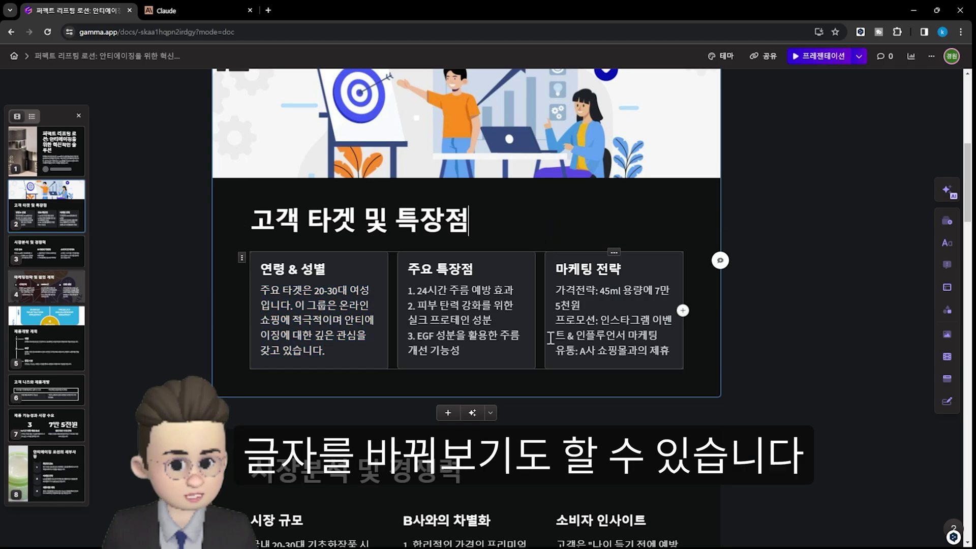
Step: Have the AI editor improve the 시장분석 및 경쟁력 card and add a thumbnail above each item with the request 각각 항목위에 섬네일을 넣어줘
scroll(552, 336, down, 6)
click(637, 168)
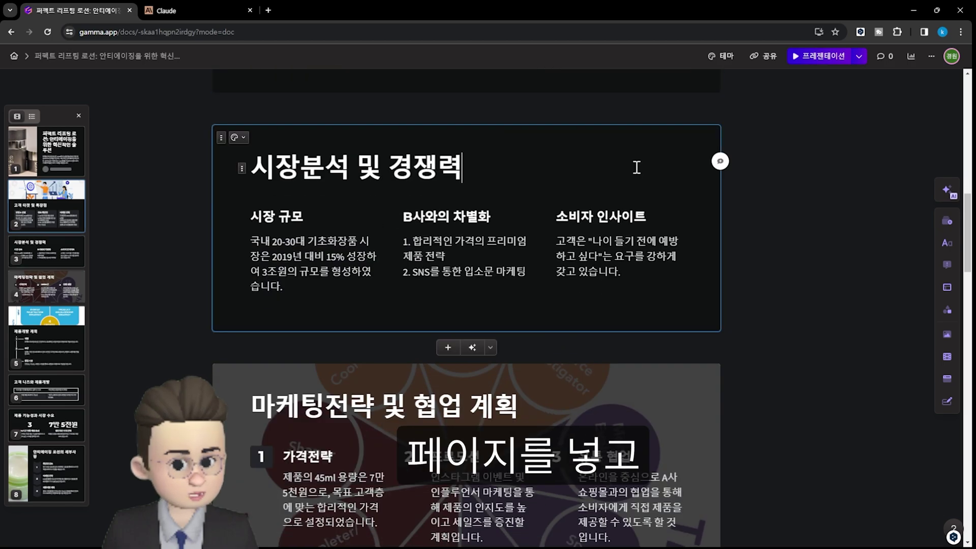
click(947, 192)
text(이 부분을 더)
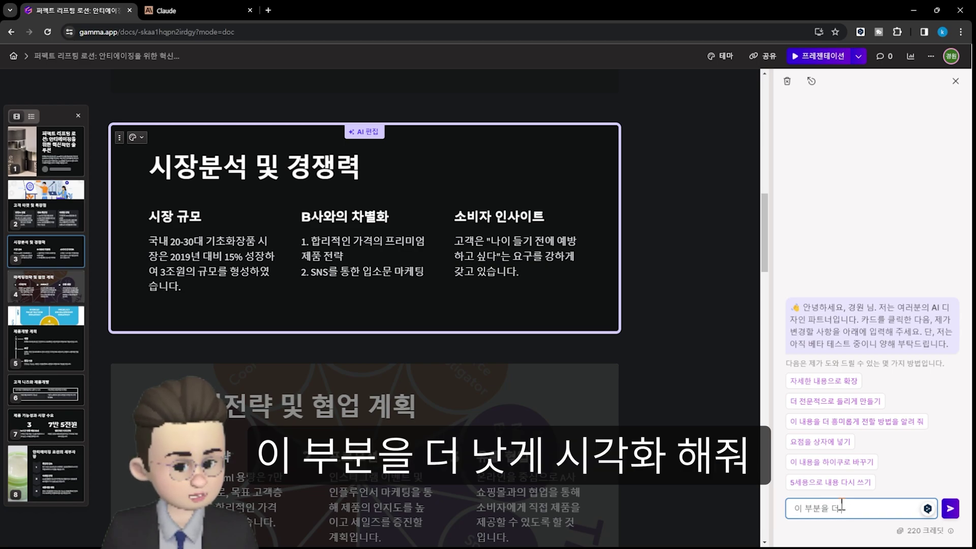
text( 낫게 시각화 해줘)
key(Return)
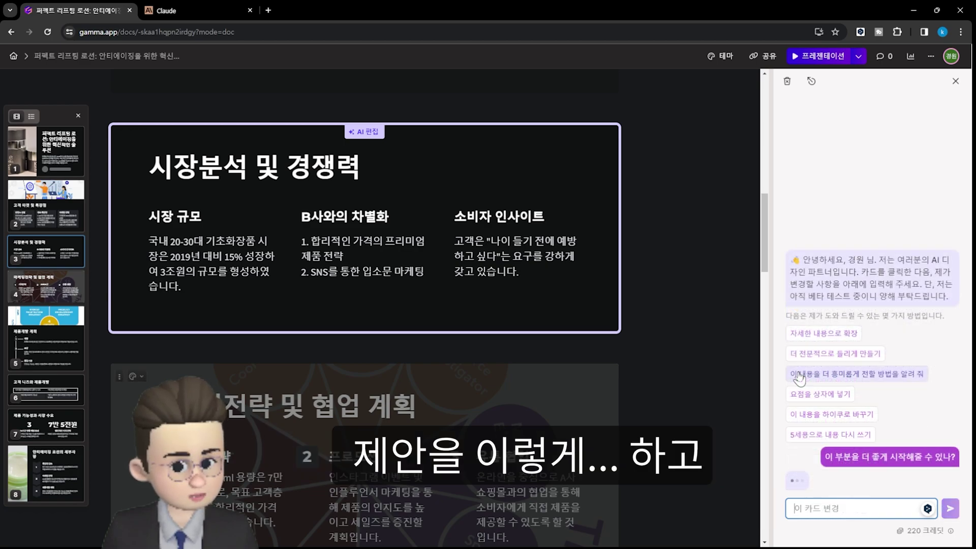
click(846, 453)
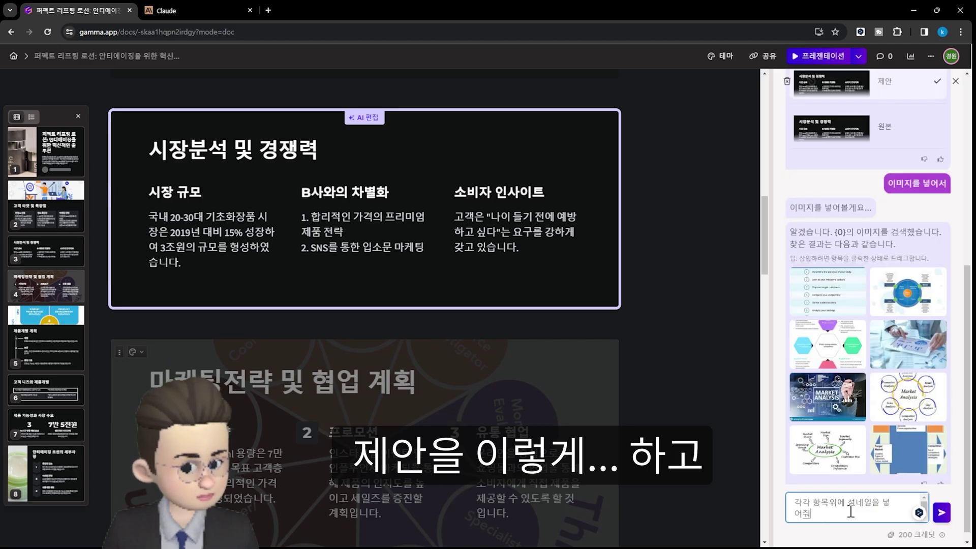
key(Return)
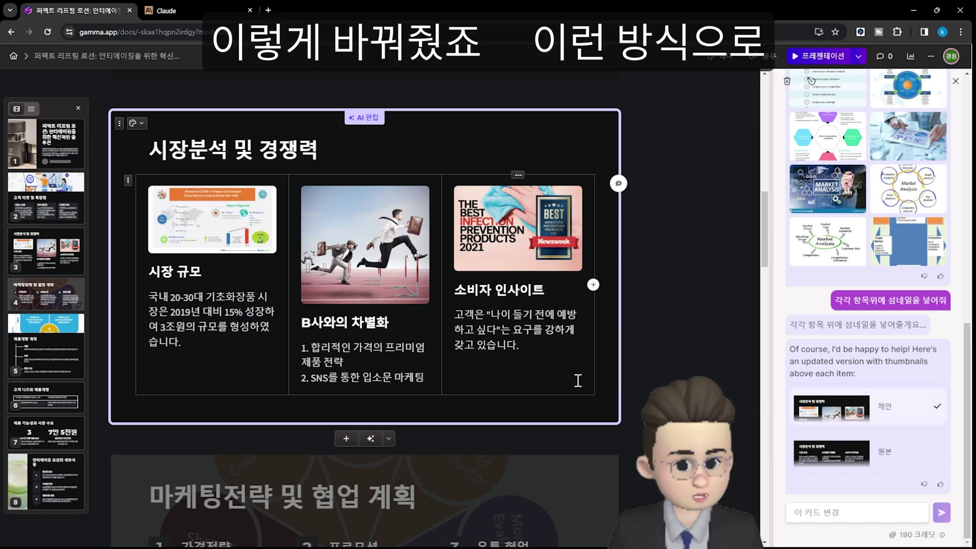
Step: Examine the remaining cards from 제품개발 계획 to 안티에이징 로션의 세부사항 and return to the title card
scroll(578, 380, down, 4)
scroll(388, 261, down, 8)
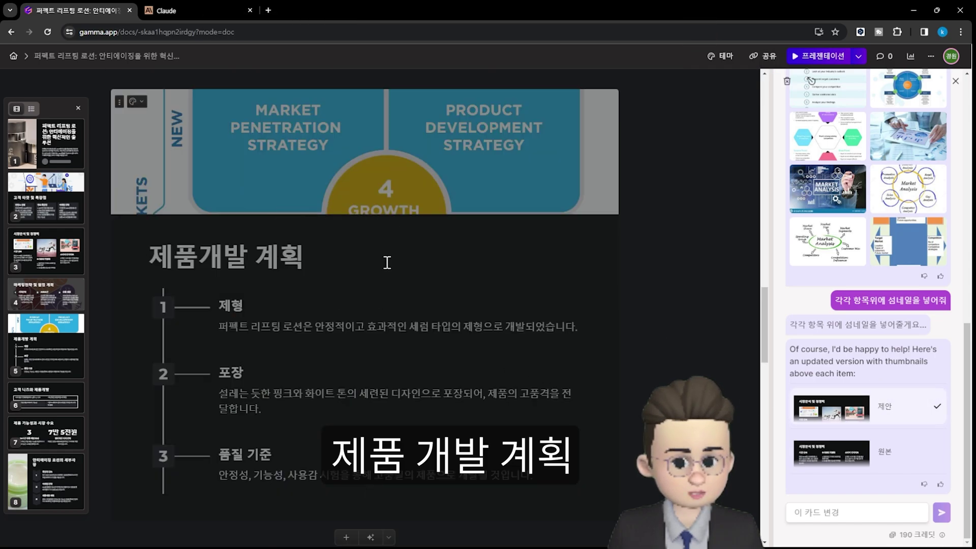
scroll(392, 403, down, 8)
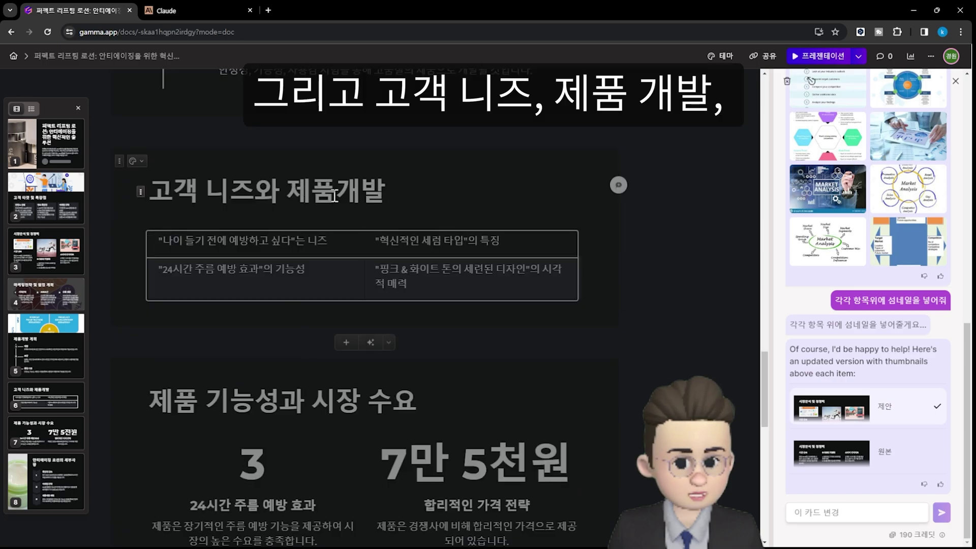
scroll(474, 340, down, 5)
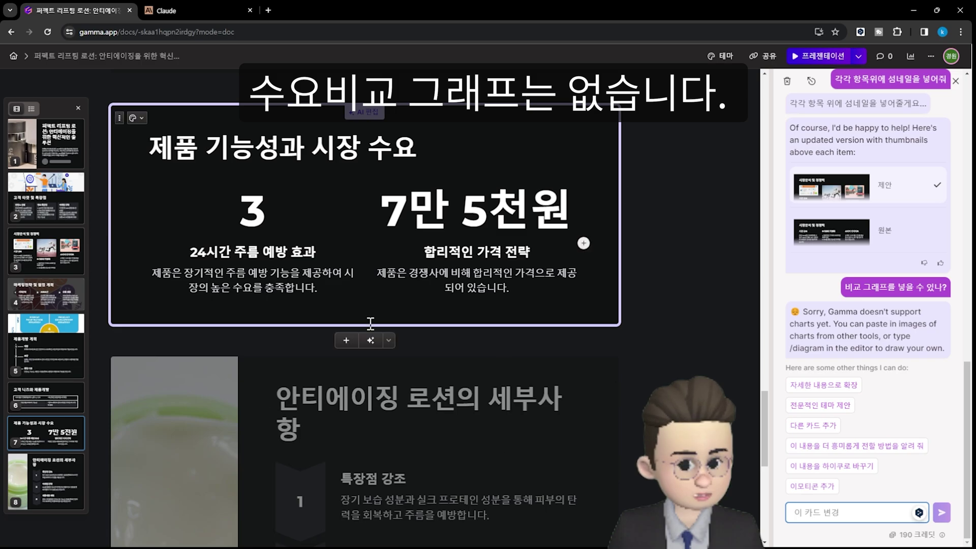
scroll(495, 423, down, 5)
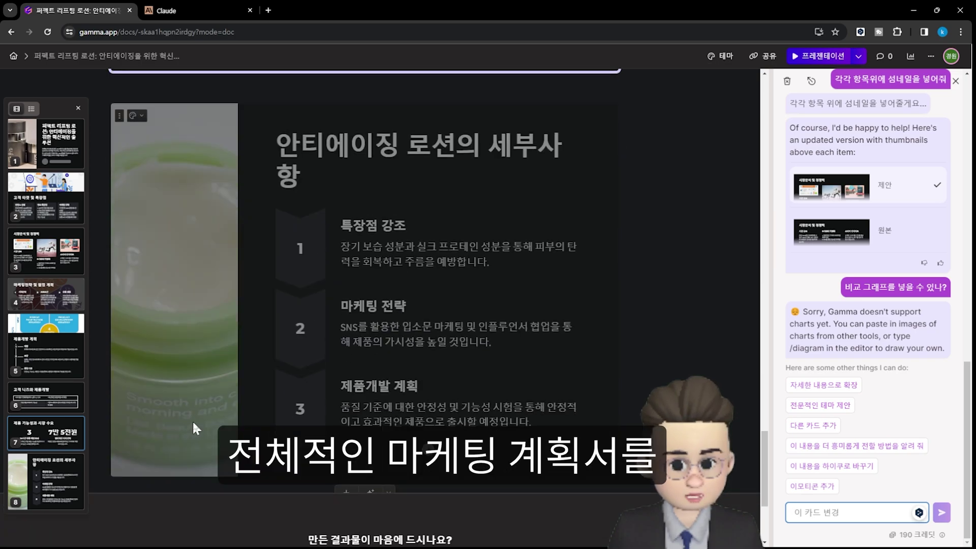
click(33, 488)
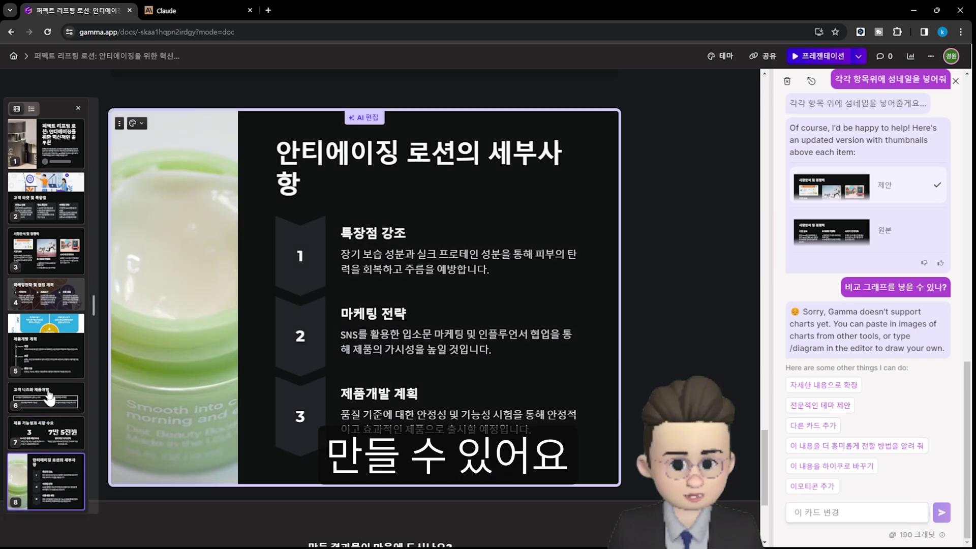
click(51, 132)
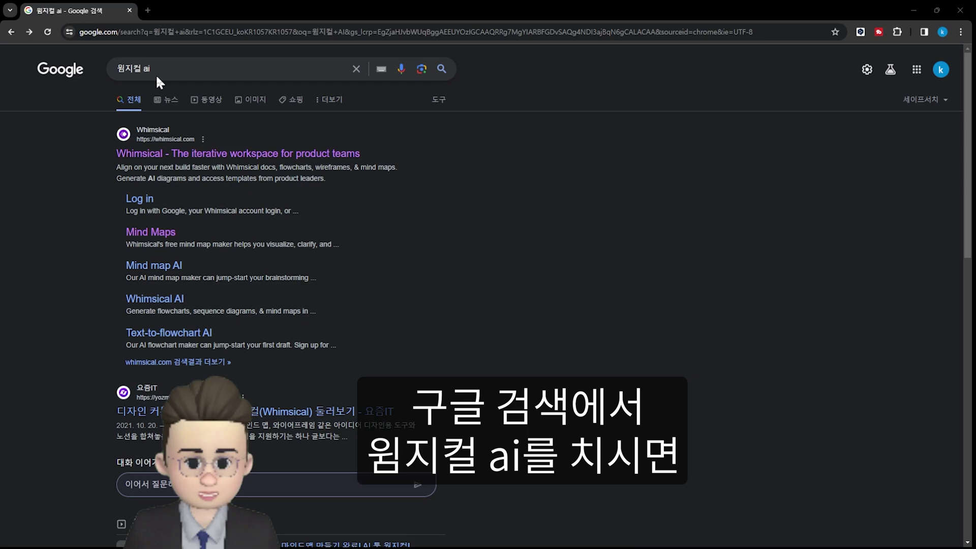
Step: Open Whimsical's Mind Maps page from the Google results and look over its mind map demo and template use cases
click(148, 235)
scroll(512, 300, down, 3)
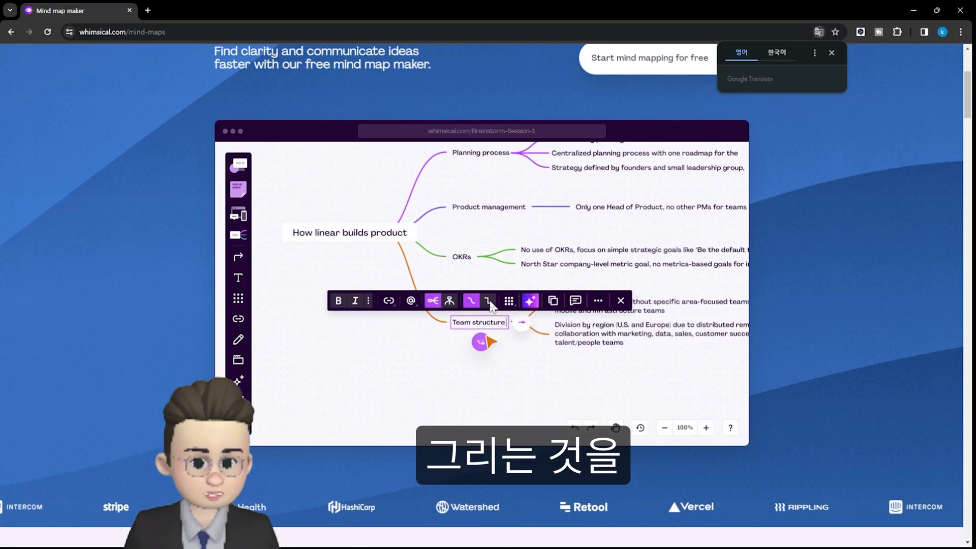
scroll(848, 404, up, 1)
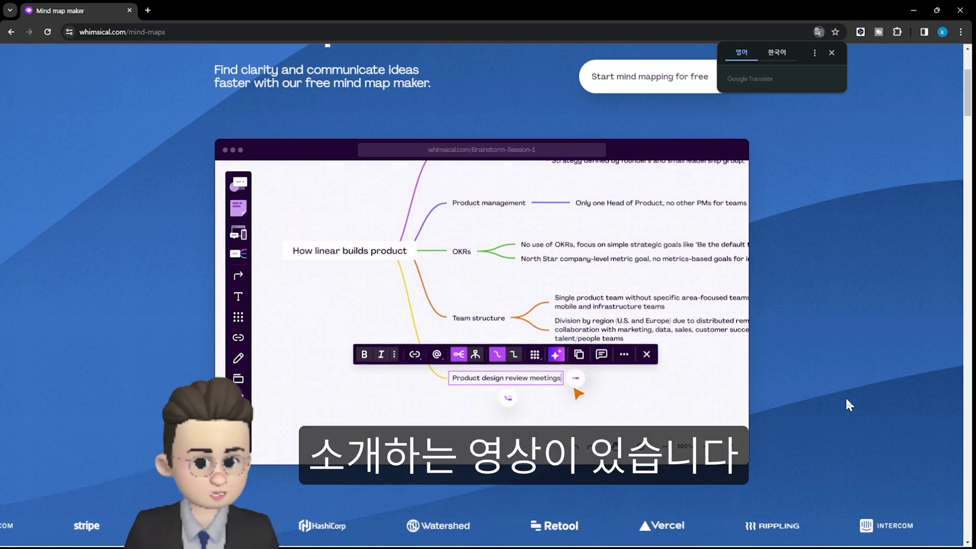
scroll(846, 404, up, 1)
scroll(846, 404, down, 1)
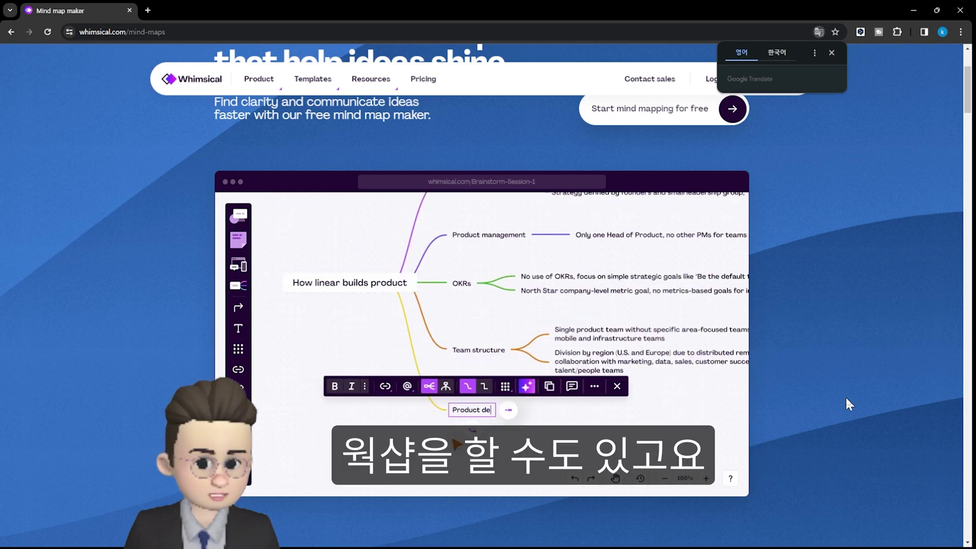
click(312, 81)
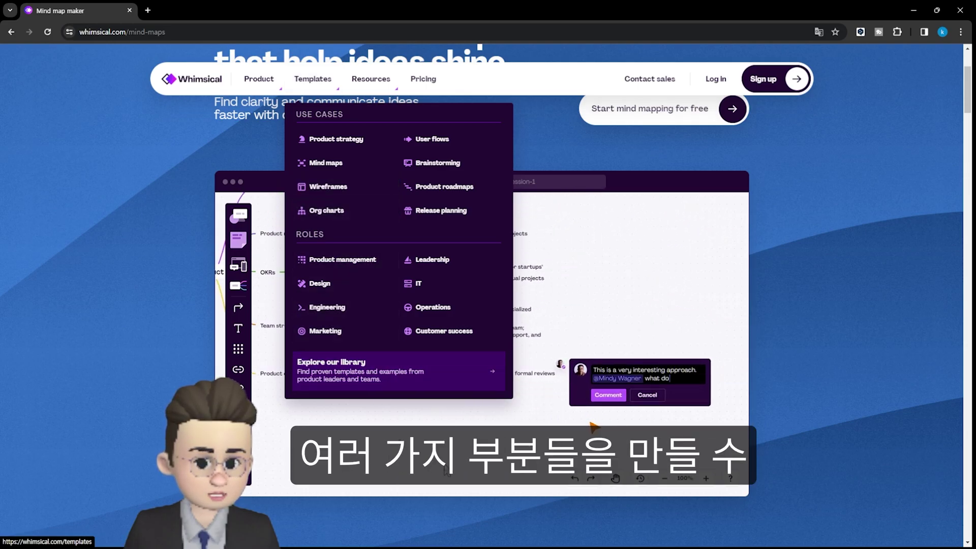
Step: Log in to Whimsical and create a new blank doc in My Files
click(716, 79)
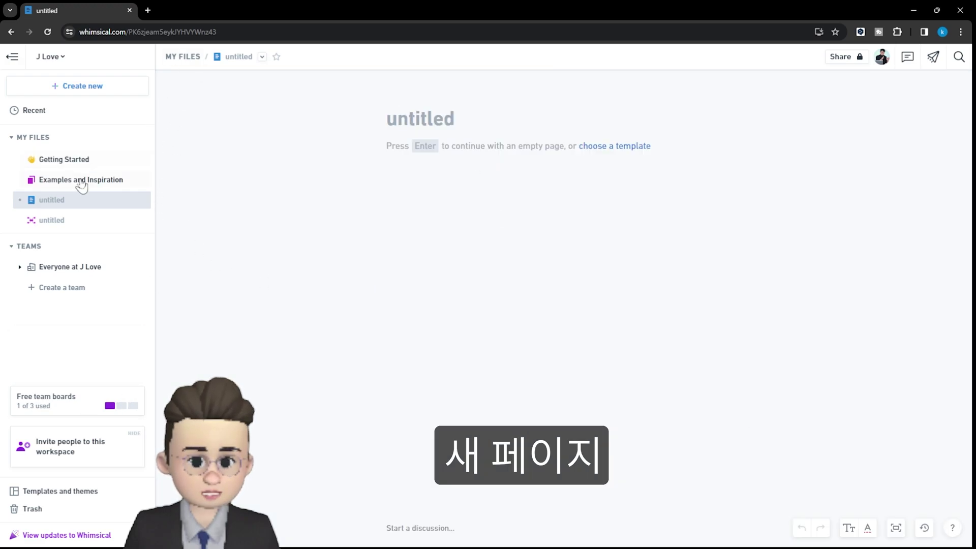
click(77, 87)
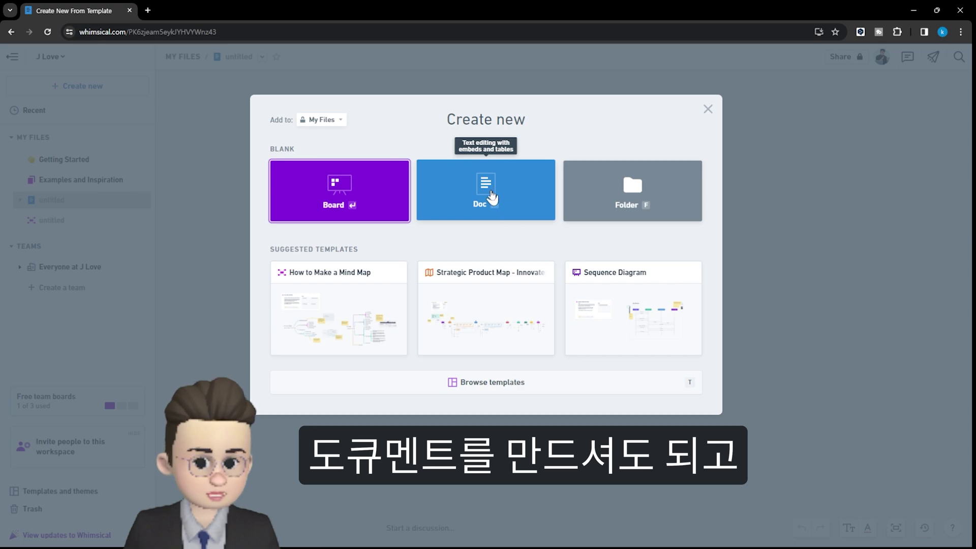
mouse_move(290, 295)
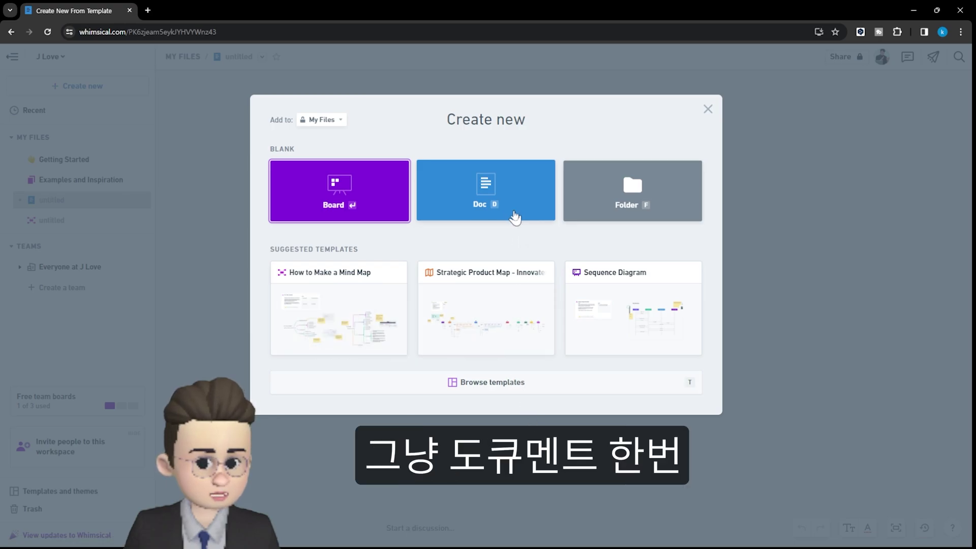
click(498, 189)
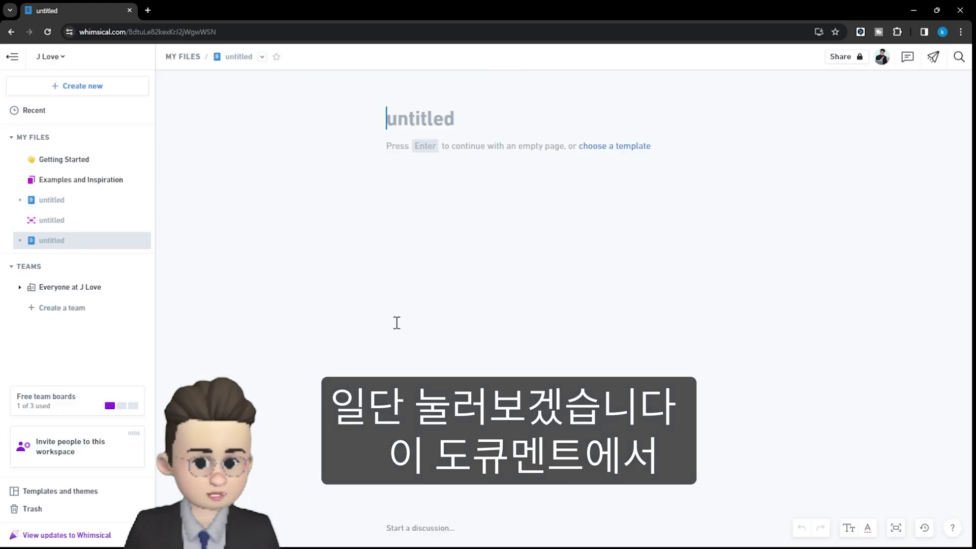
Step: Look for a Flowchart / diagram template for the doc, browse all templates, and use the How to Make a Mind Map template
click(262, 57)
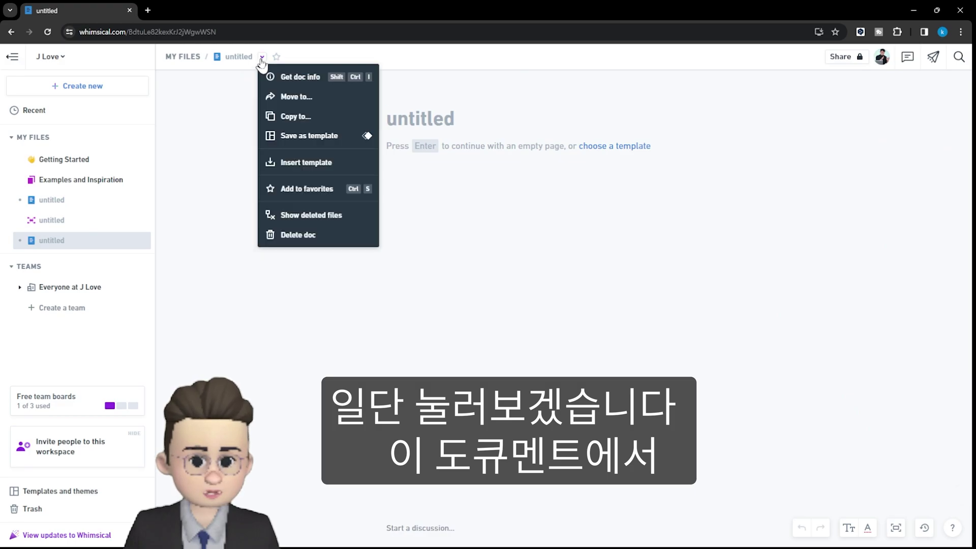
click(313, 168)
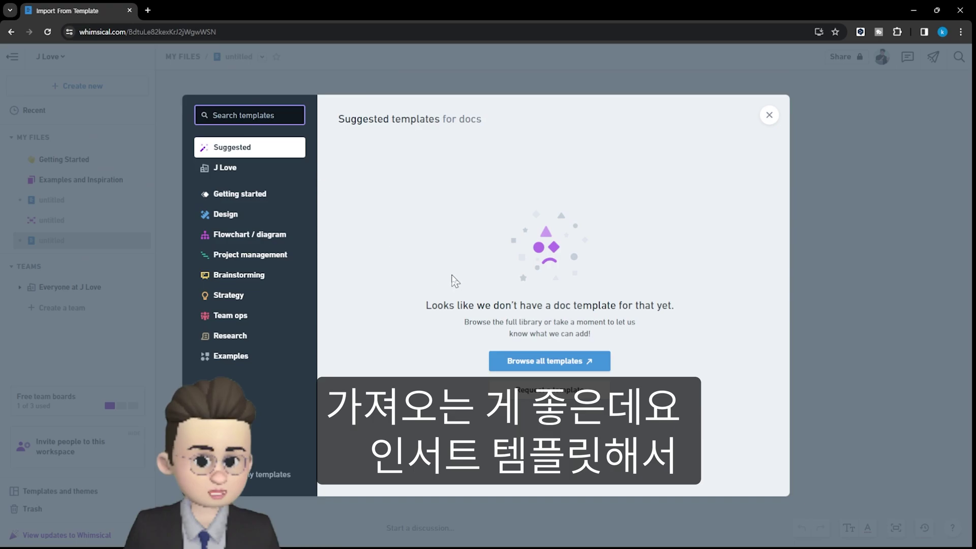
click(254, 236)
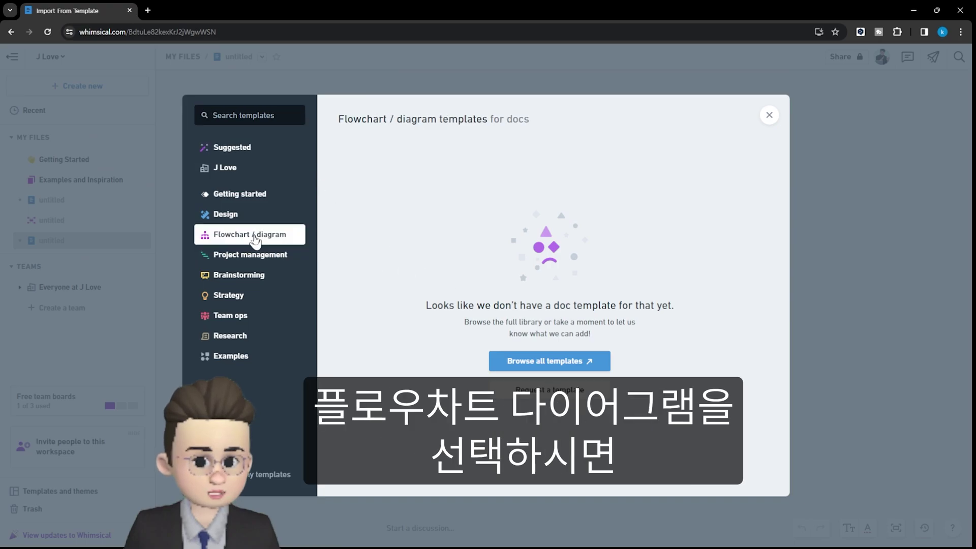
click(575, 362)
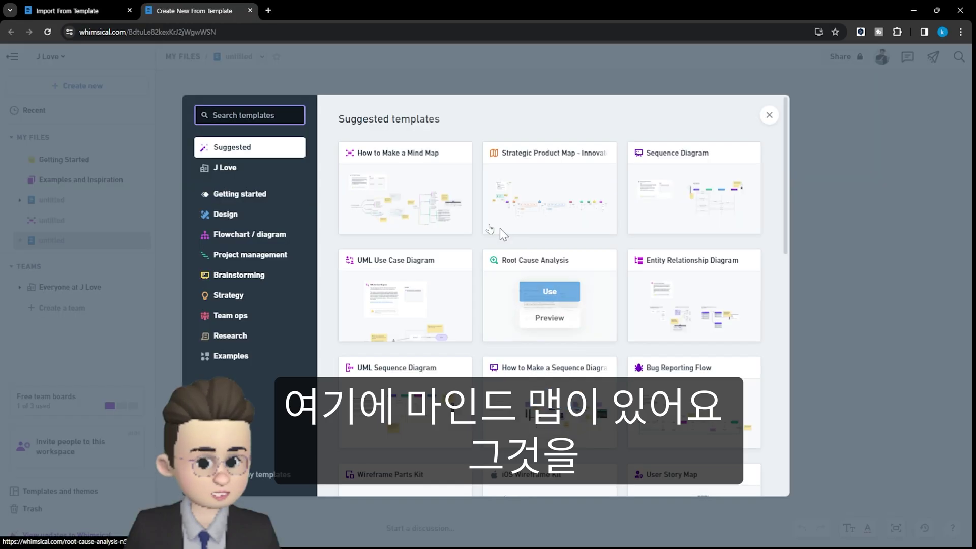
mouse_move(420, 185)
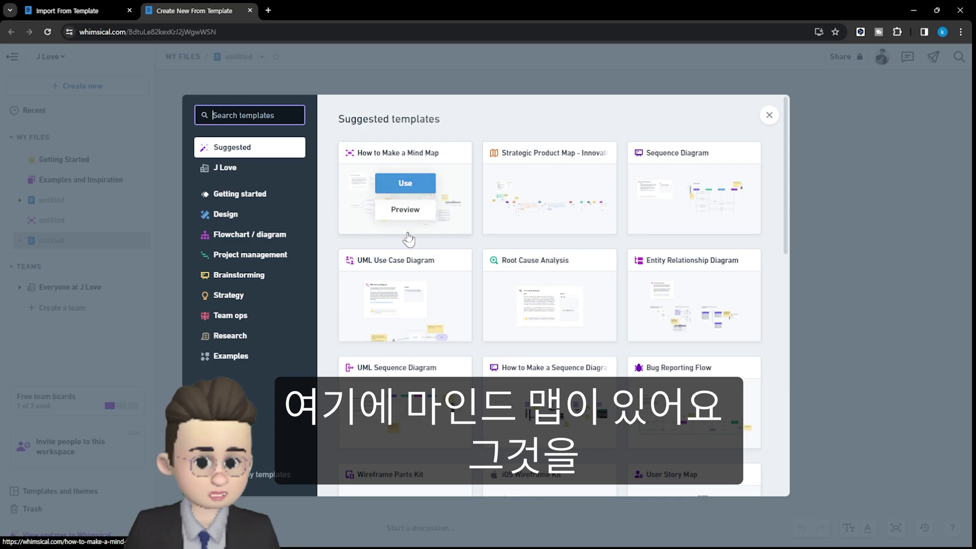
click(413, 186)
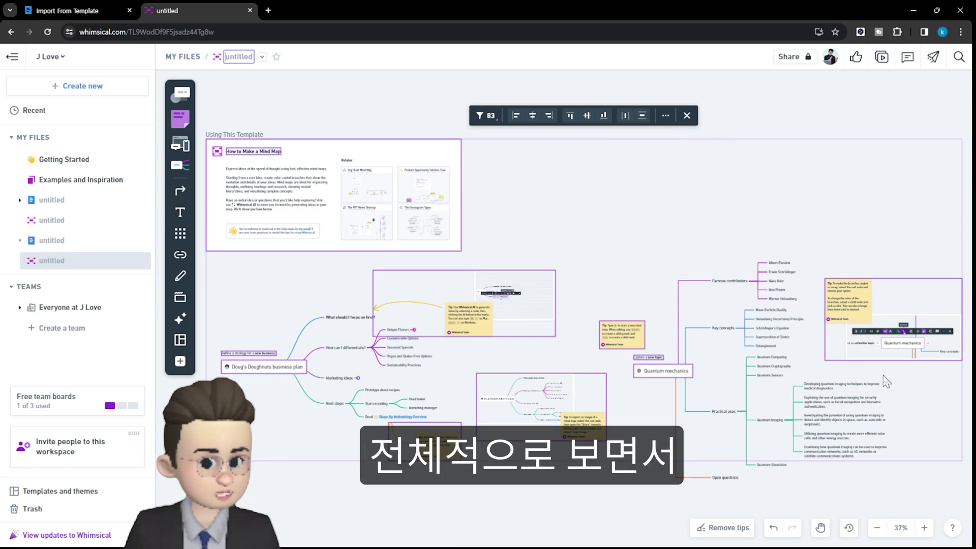
Step: Delete all the template content from the board and place a new mind map node near its upper-left area
key(Delete)
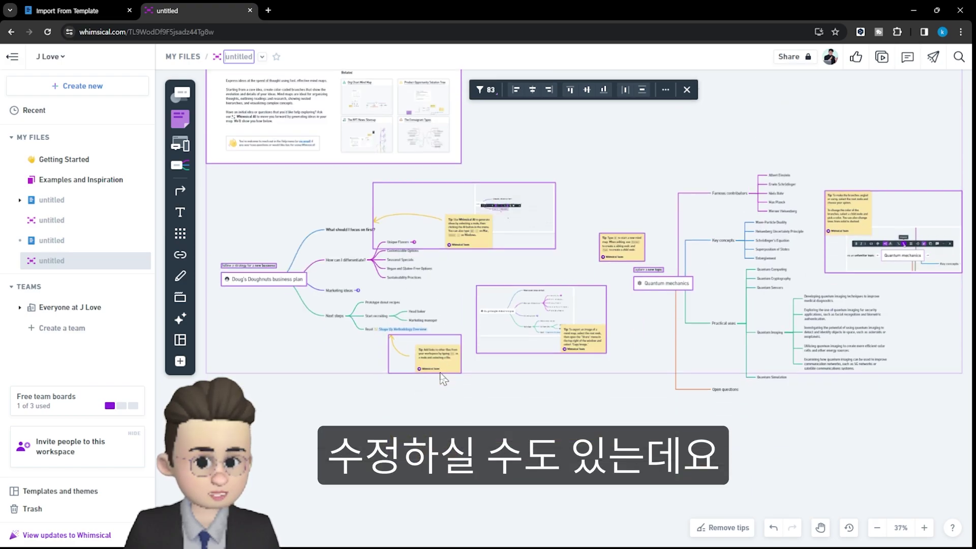
click(181, 162)
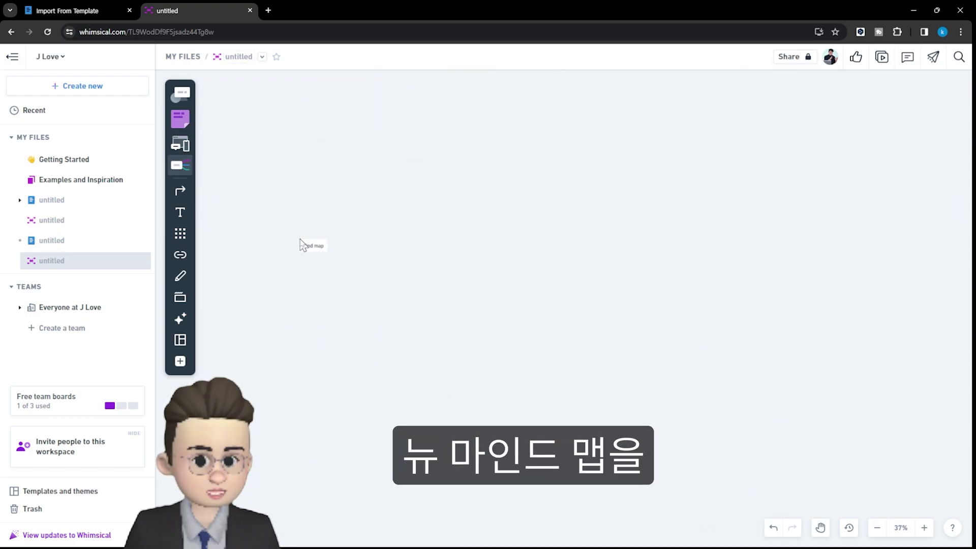
click(321, 227)
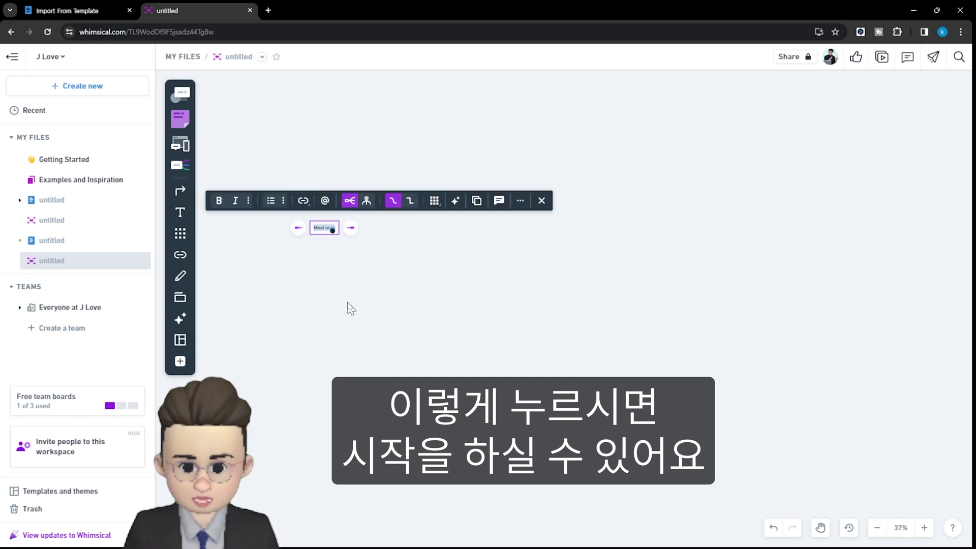
Step: Label the mind map's root node "화장품 기획서"
text(화장품 기획서)
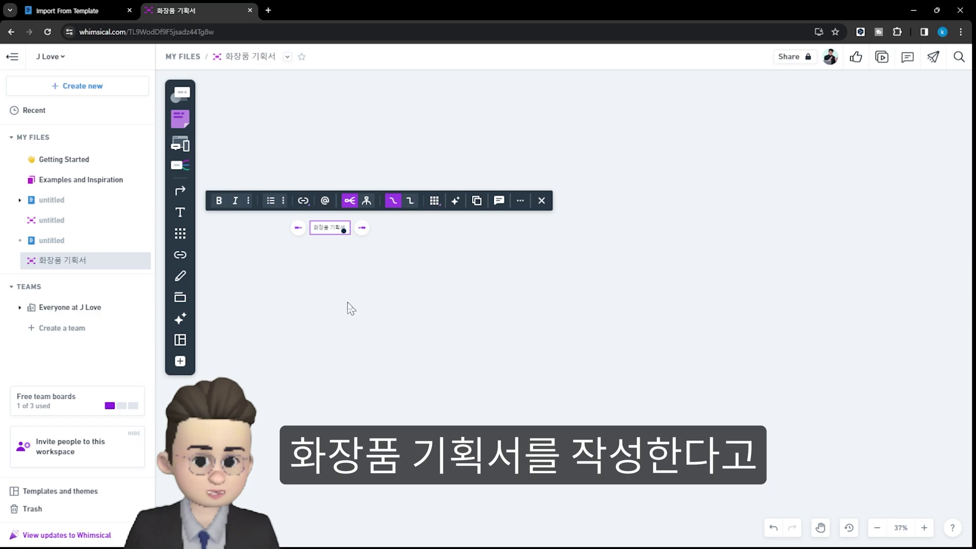
click(351, 309)
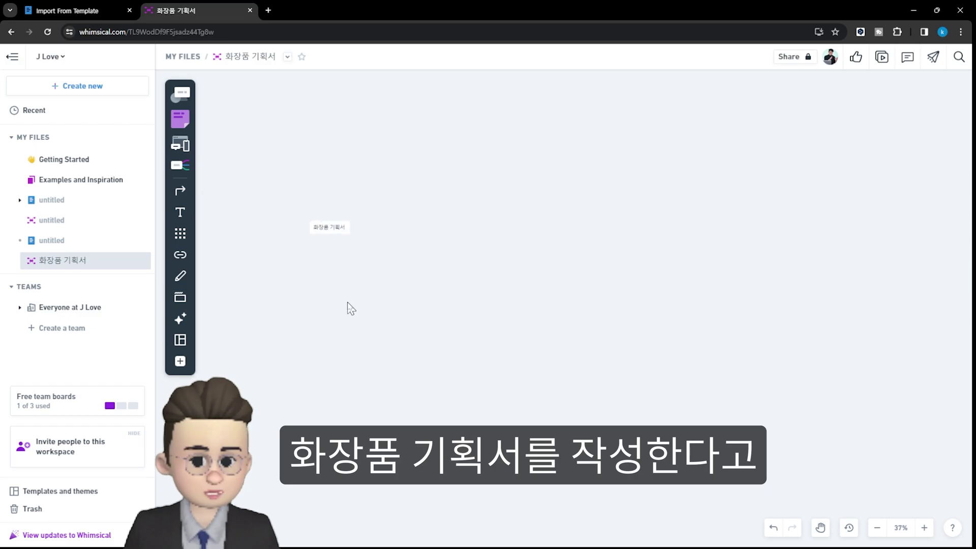
ctrl+scroll(333, 252, up, 5)
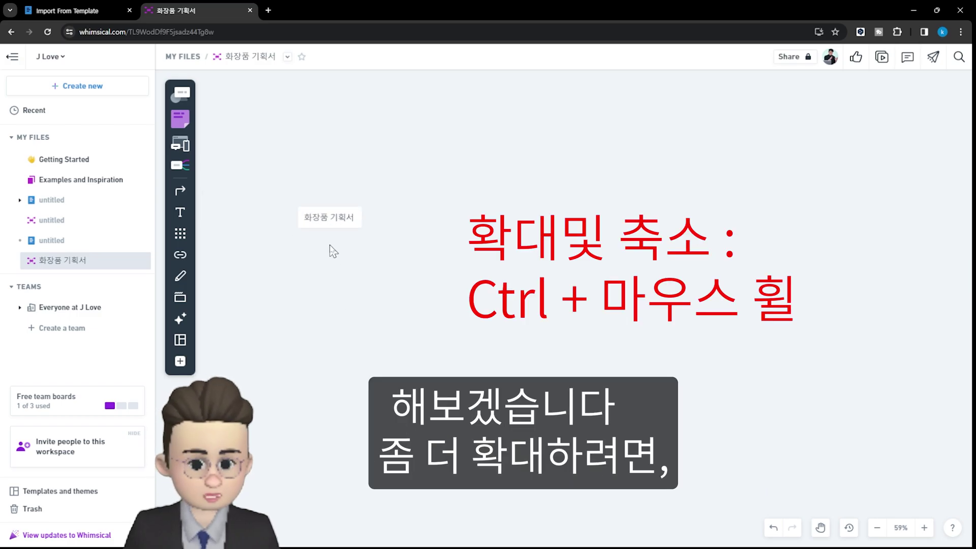
scroll(333, 251, up, 2)
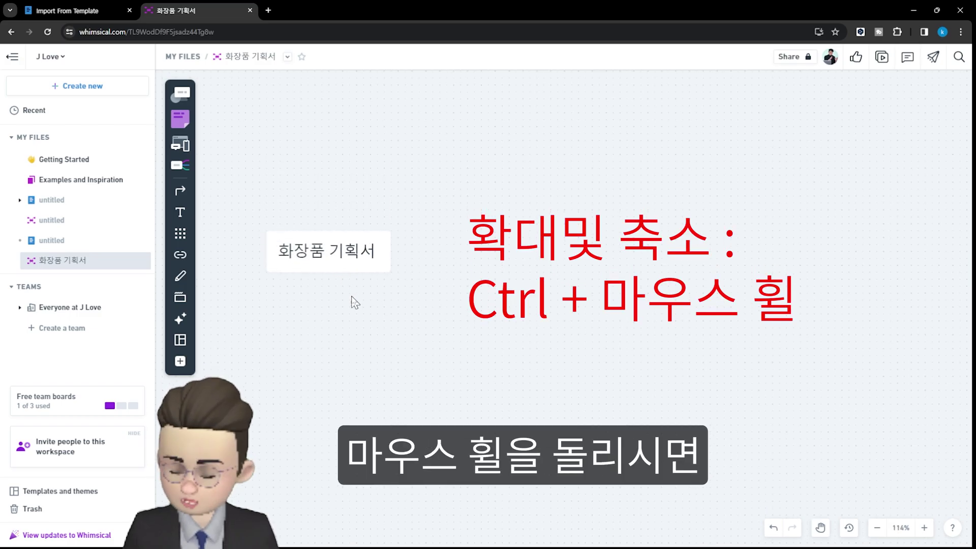
ctrl+scroll(357, 326, up, 2)
Step: Add two branches to the root node: "제품명: 퍼펙트 리프팅 로션" and "제품 컨셈: 주름 예방및 탄력 개선효과"
click(388, 240)
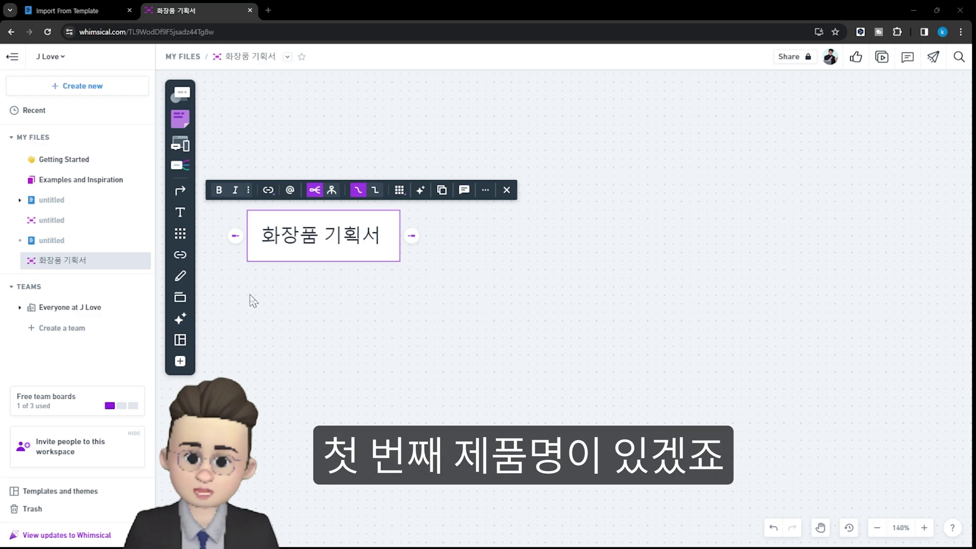
click(411, 235)
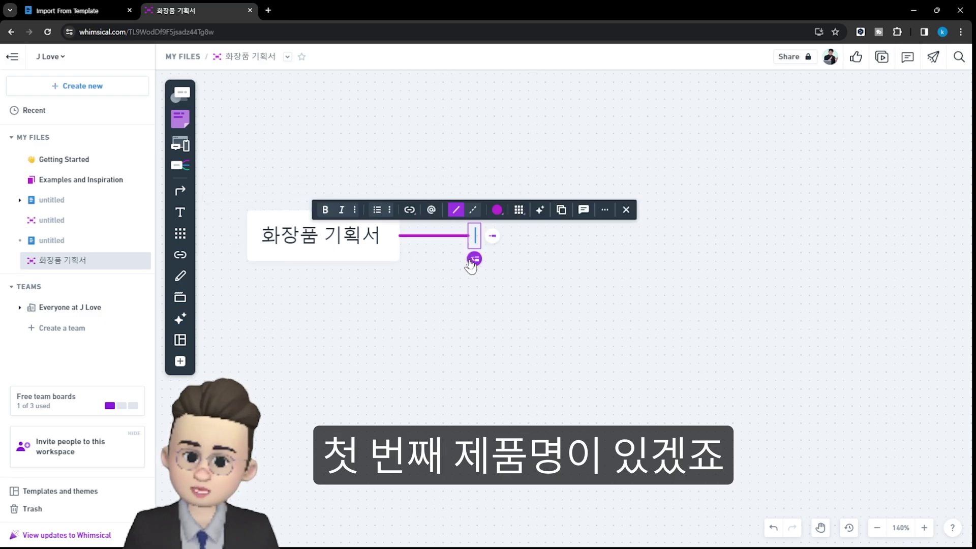
text(제푸)
text(명: 퍼펙트 리프팅 로션)
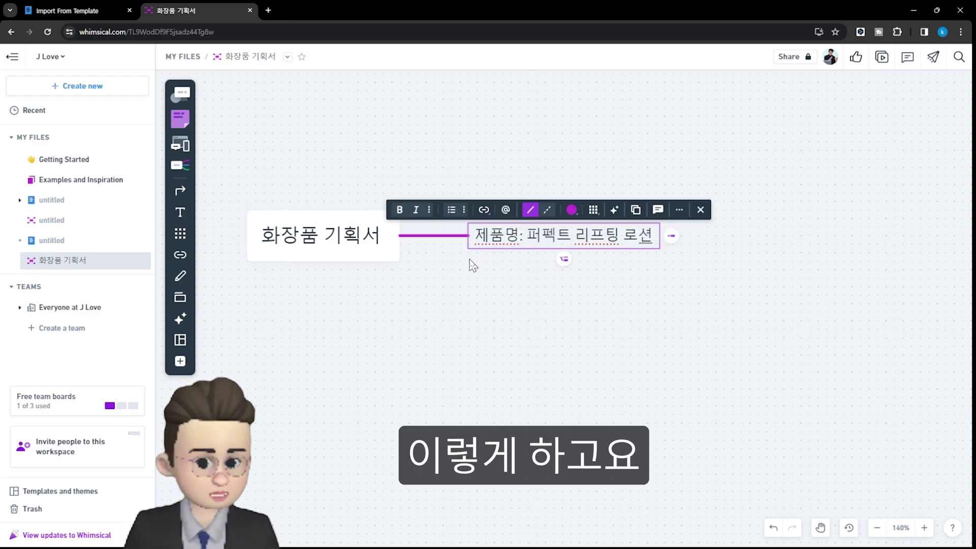
click(565, 260)
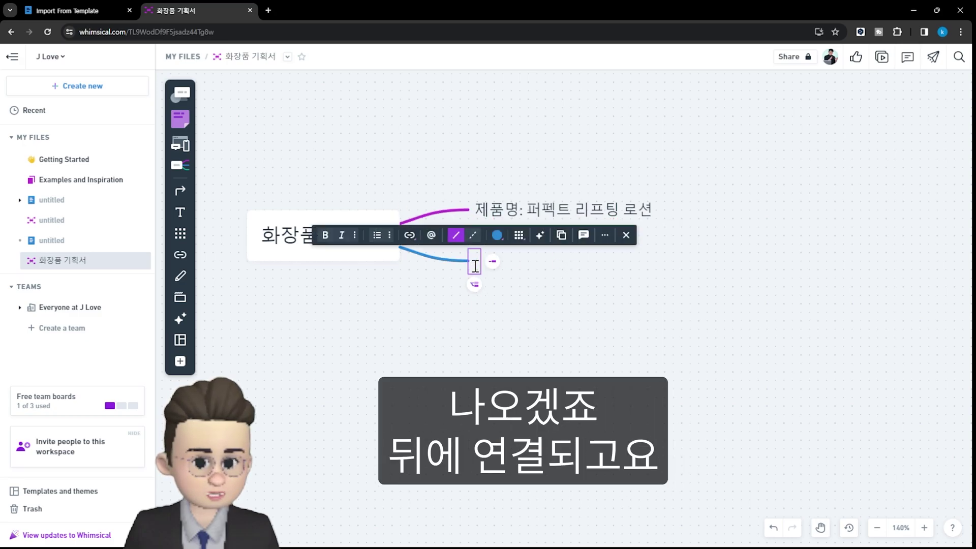
text(제품 )
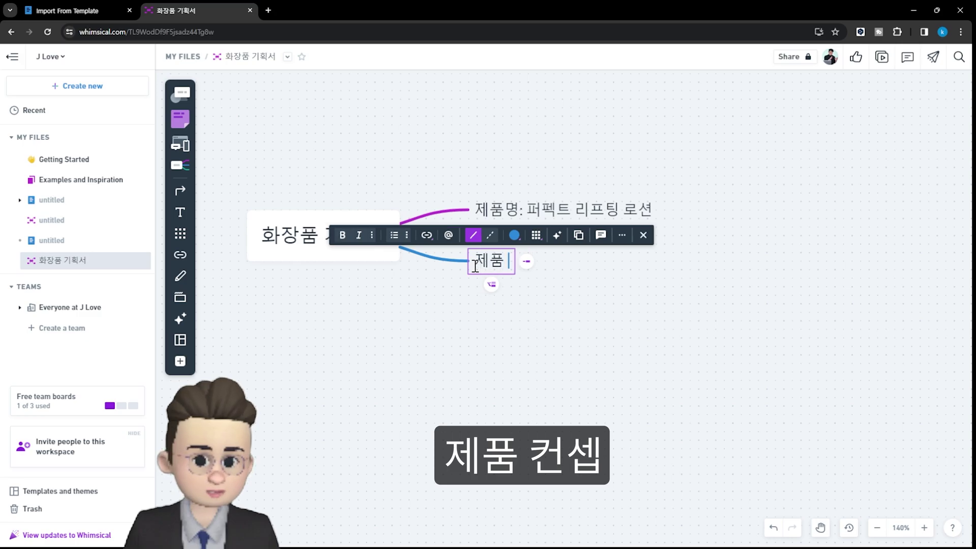
text(컨셉: 주름 예방및 탄력 개선효고)
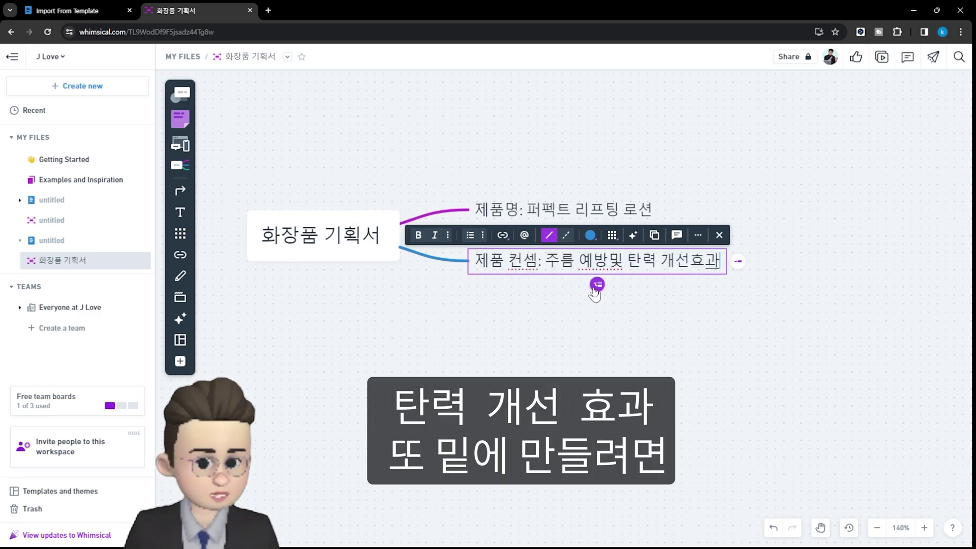
Step: Add a third main branch "타겟고객" with the sub-branches "20-30대" and "여성"
click(597, 285)
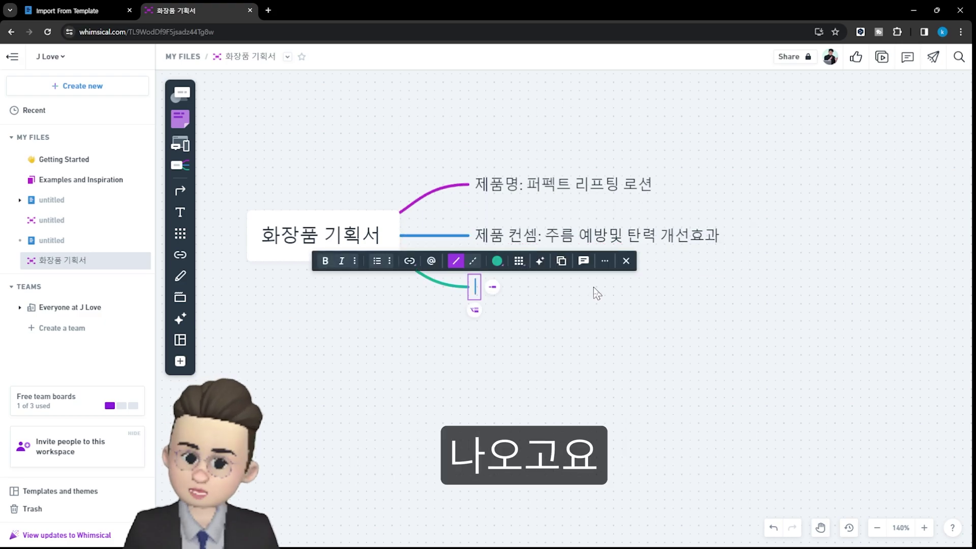
text(타겟고객)
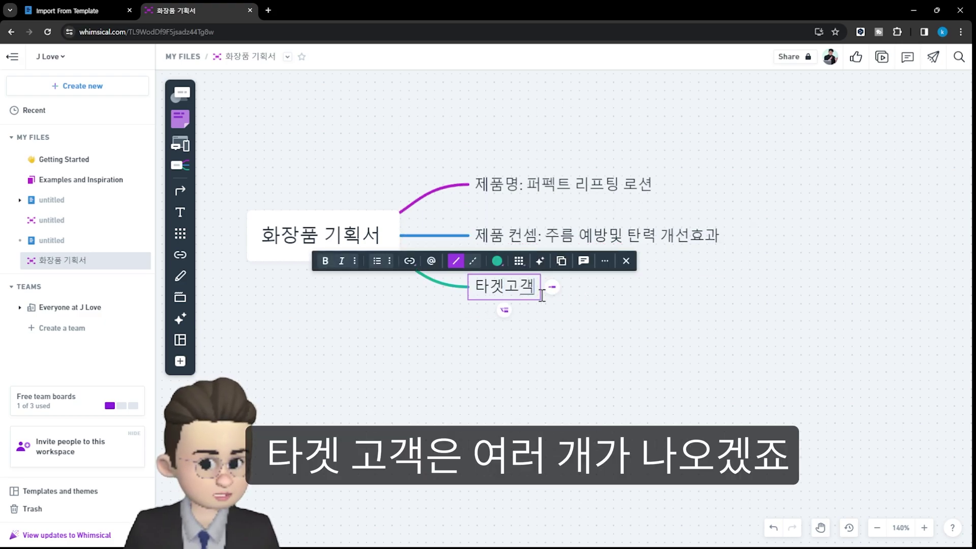
click(552, 288)
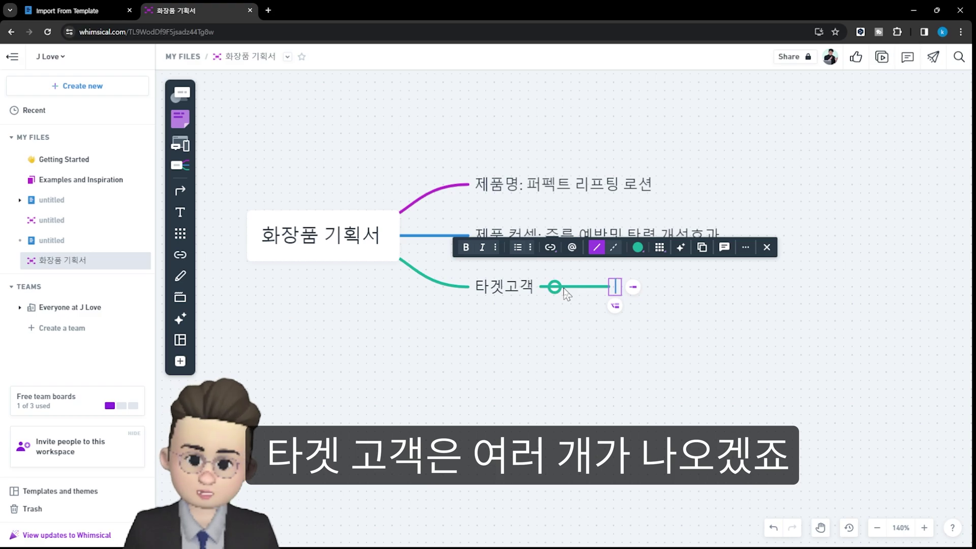
text(20-30ㄷ)
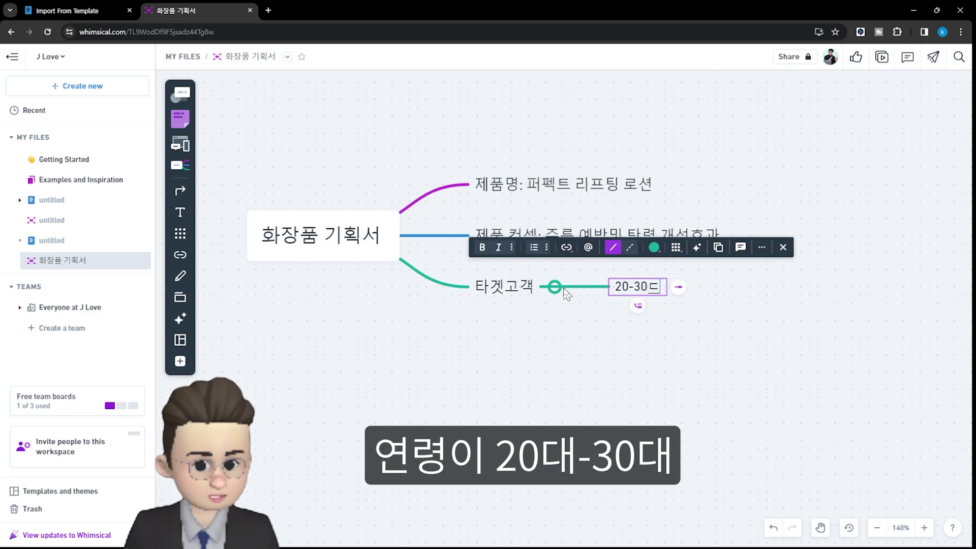
key(Return)
text(여)
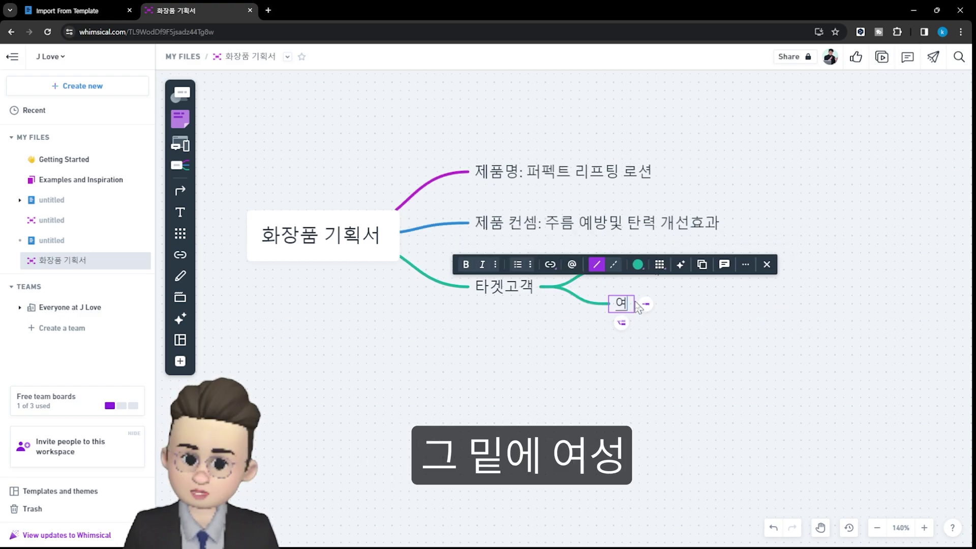
text(성)
Step: Add the sub-branch "사회활동: 직장인 또는 대학생" under 타겟고객, below 여성
key(Return)
text(사회ㅗ할)
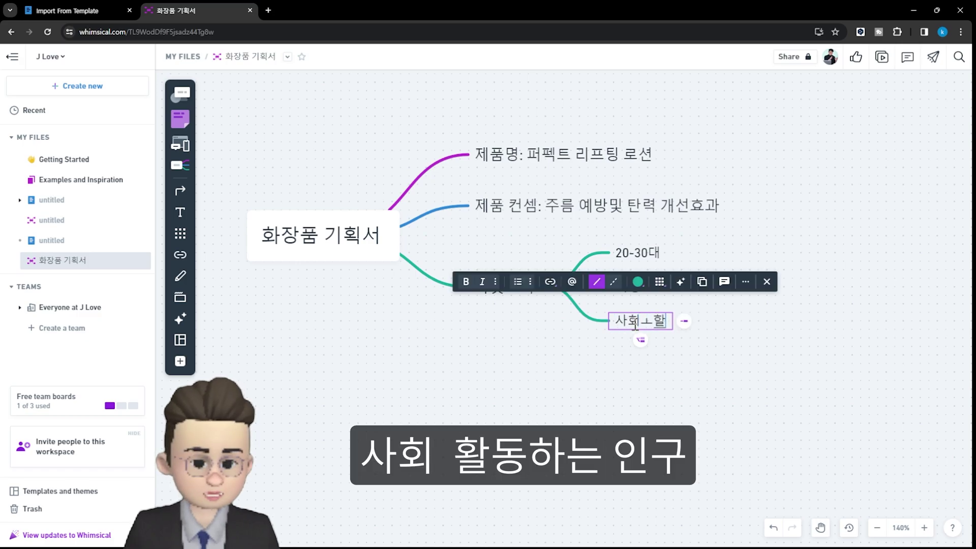
key(BackSpace)
key(BackSpace)
text(호동: )
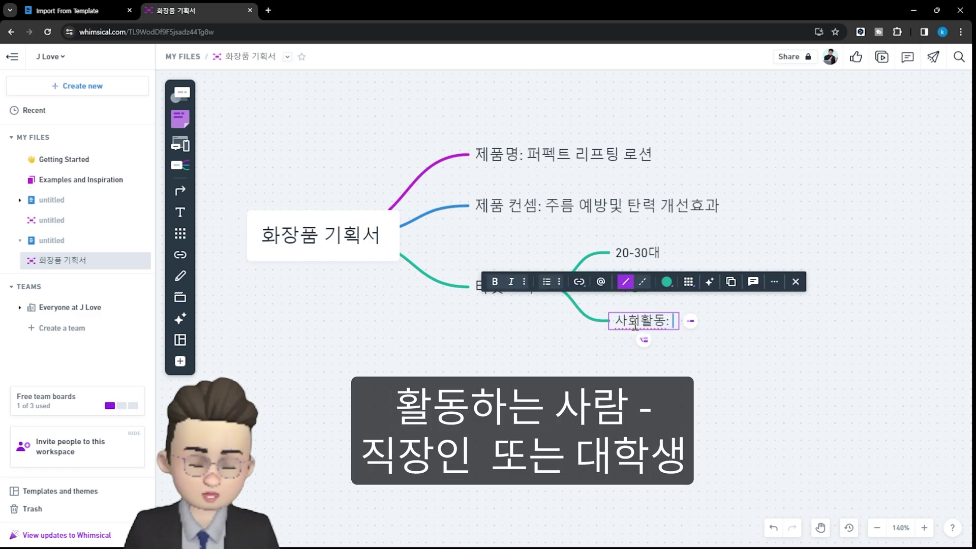
text(직장인)
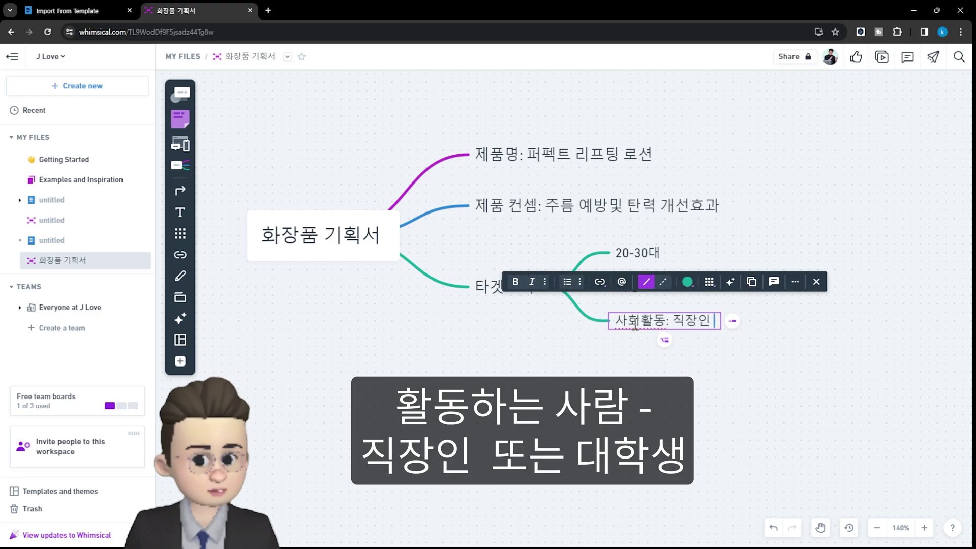
text( 또는 ㄷ)
text(학생)
Step: Add the sub-branch "구매력: 온라인 쇼핑이 활발한 mz세대" as the last item under 타겟고객
key(Return)
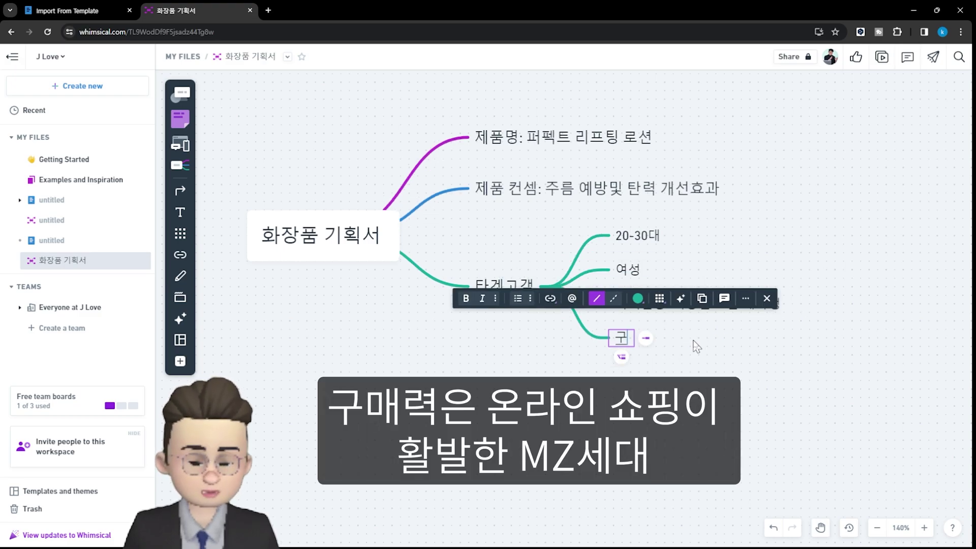
text(구매력: 온라인)
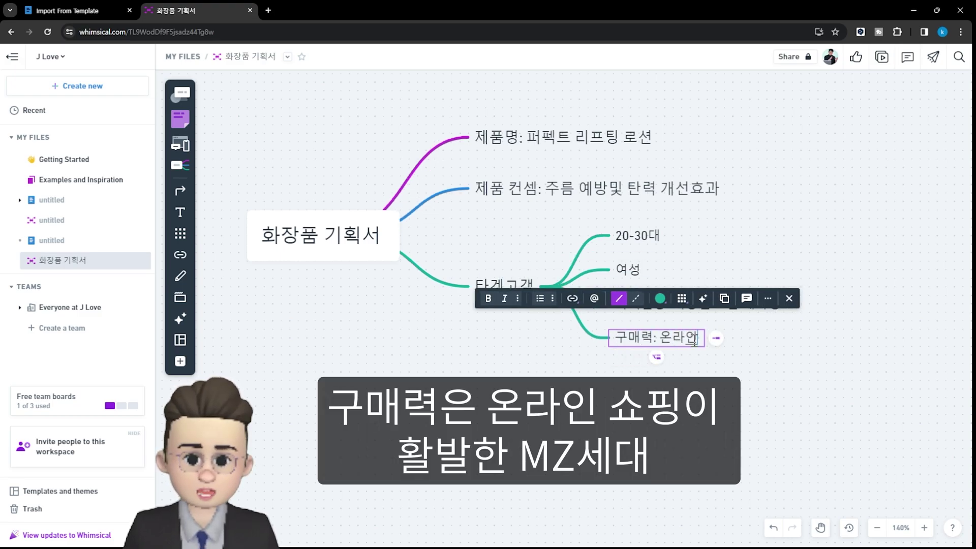
text( 쇼핑이 )
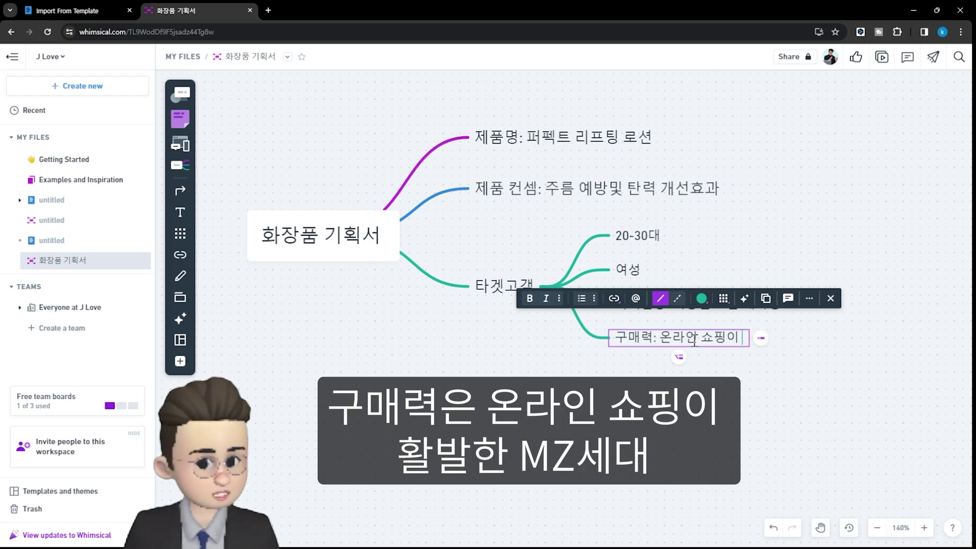
text(ㅍ활발한 mz세대)
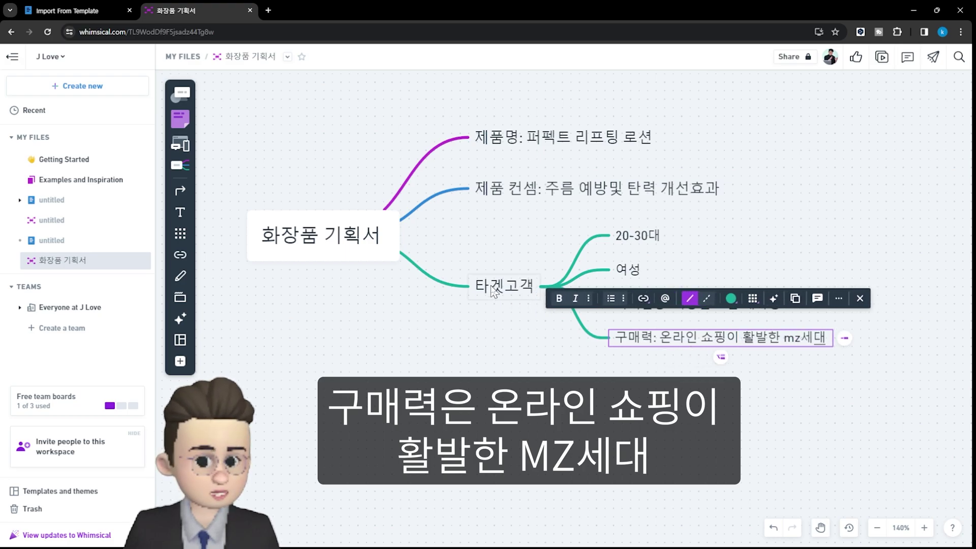
Step: Add a fourth main branch "시장분석" below 타겟고객, with the sub-branch "국내 20-30대 기초화장품 시장규모"
click(492, 290)
key(Return)
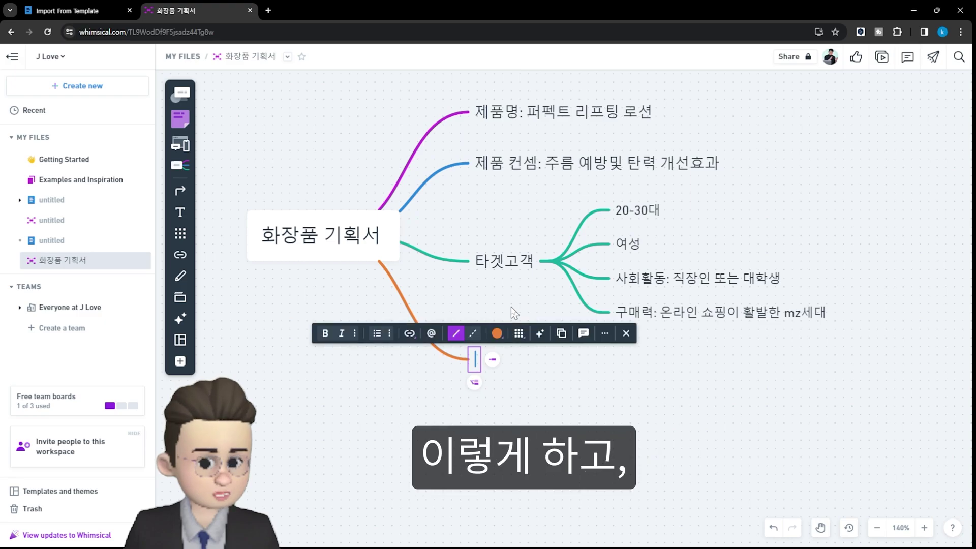
text(시장분석)
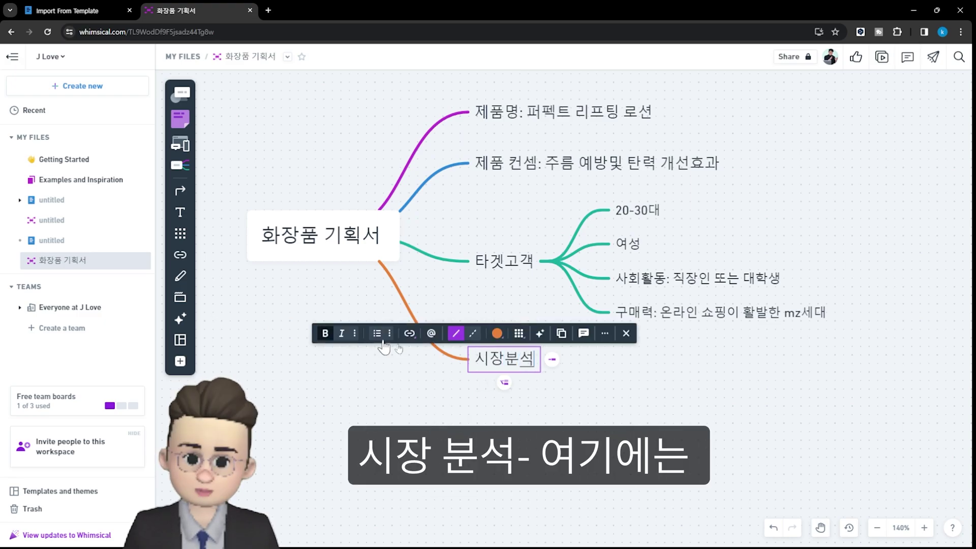
key(Tab)
text(국내 )
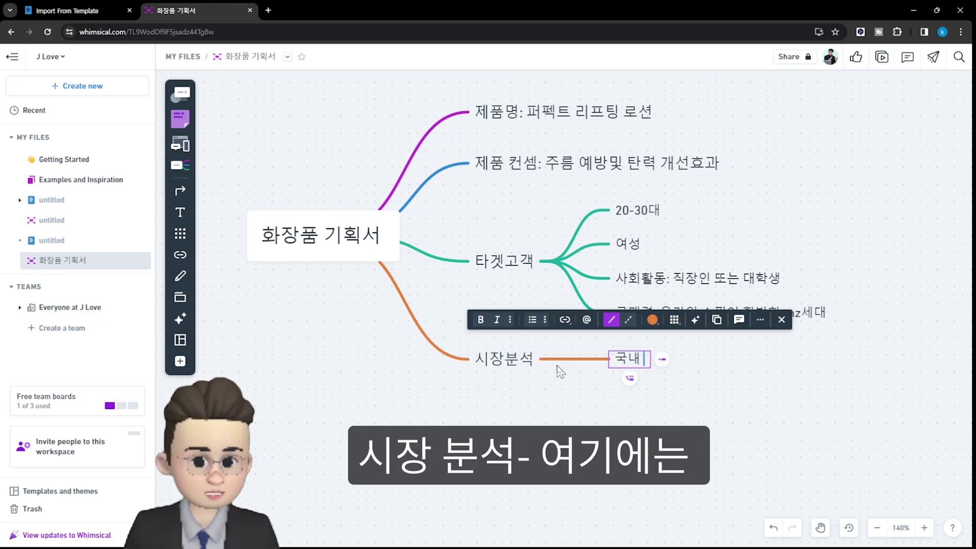
text(20-30대 기초)
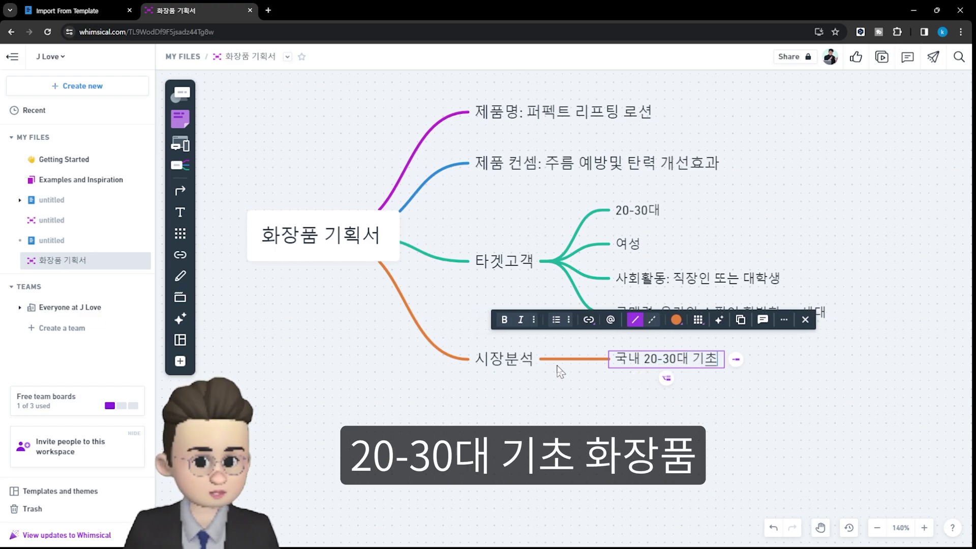
text(화장품 시장ㄱ)
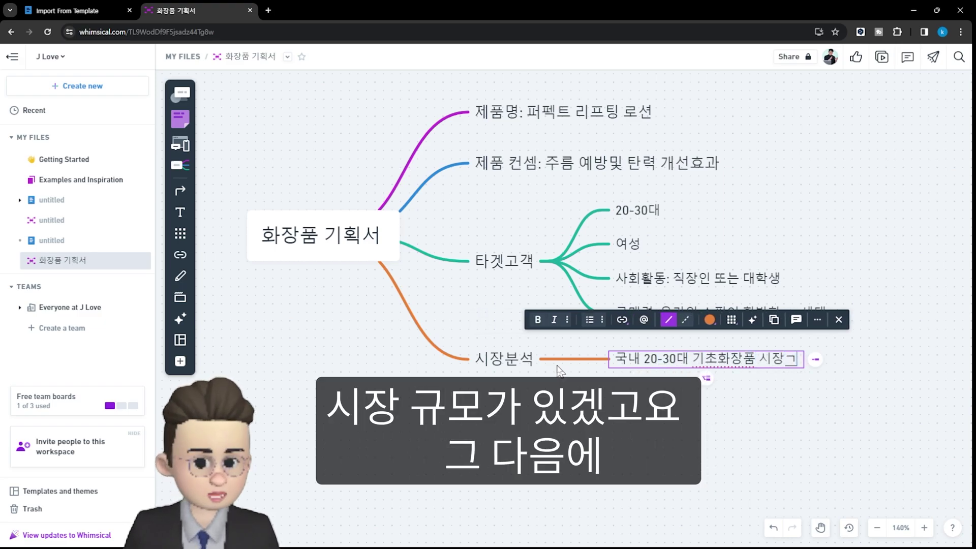
key(BackSpace)
text(규모)
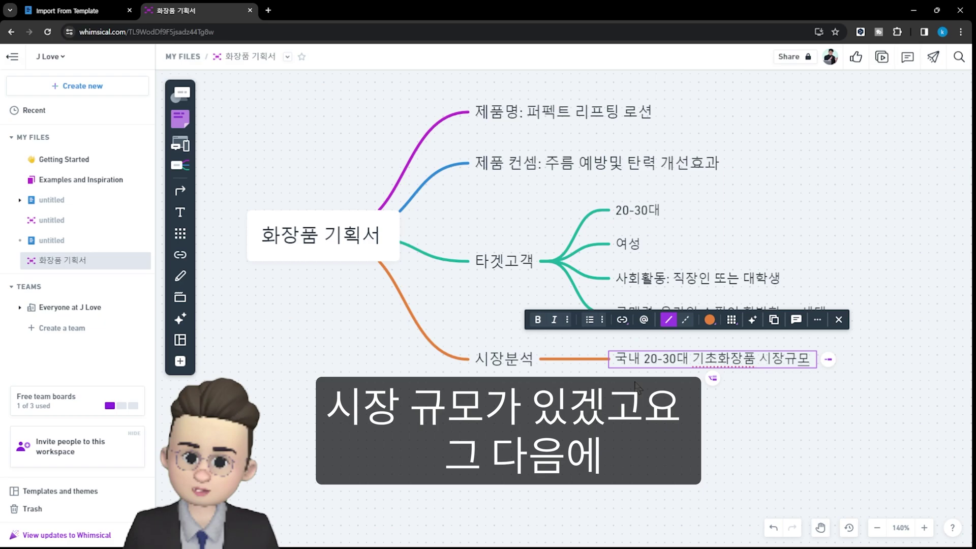
Step: Add the sub-branches "주요 경쟁사B 사 대배 차별화 요소" and "소비자 인사이트" under 시장분석
click(712, 379)
text(주요 경쟁사)
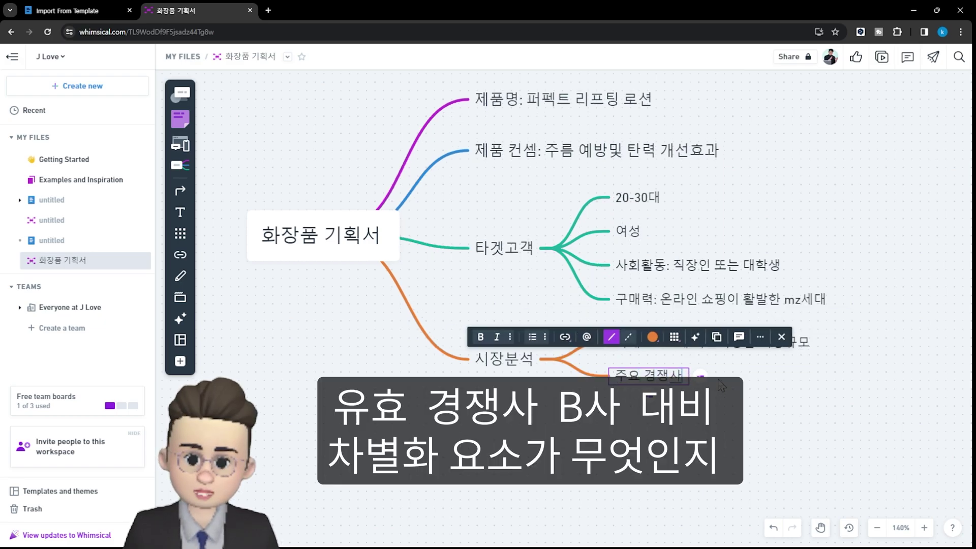
text(B 사 대비 차별화 요소)
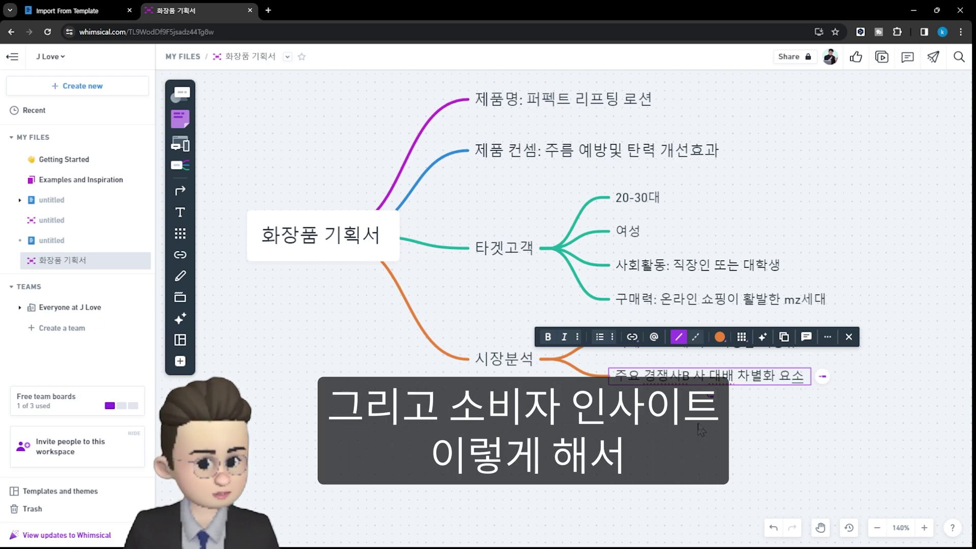
key(Return)
text(소비자 인사이트)
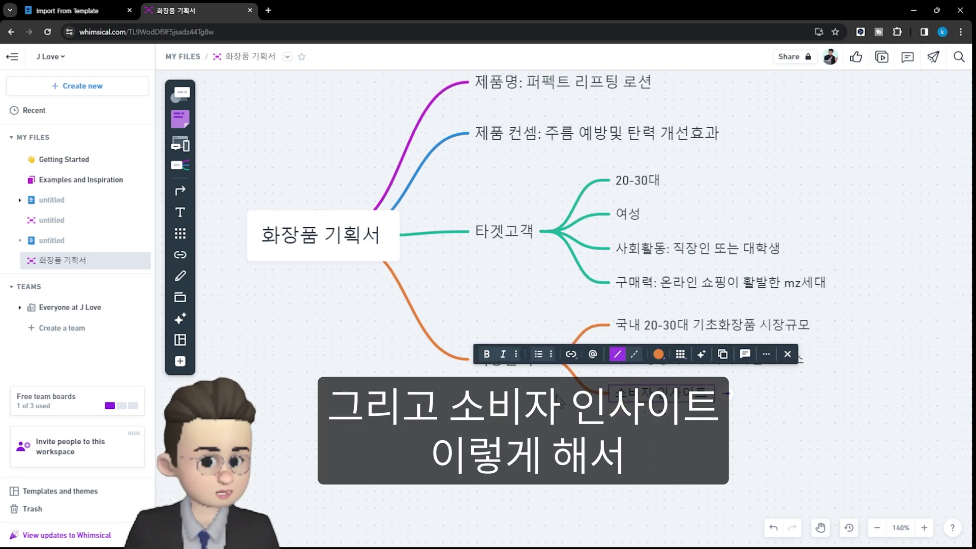
click(510, 426)
scroll(587, 287, up, 1)
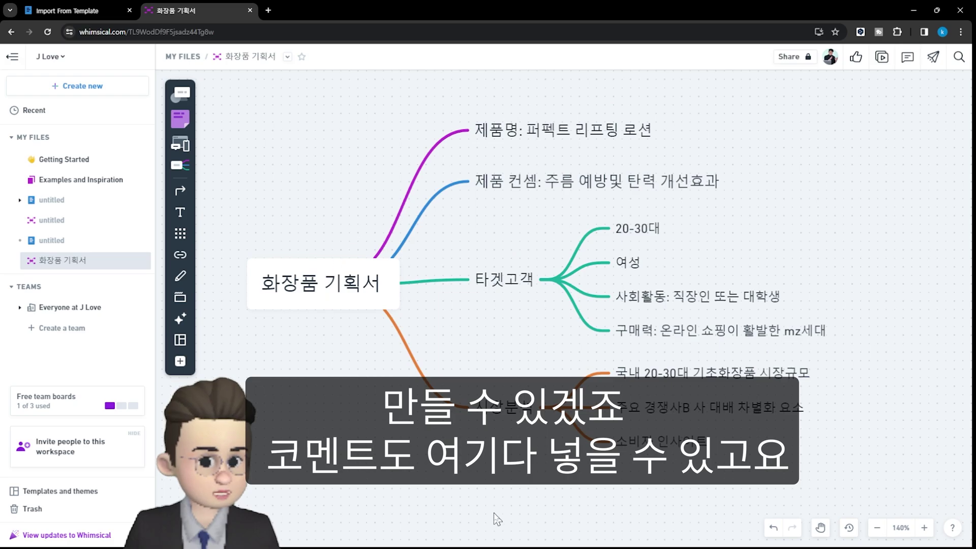
Step: Look at the board's comments and its presentation options
click(908, 57)
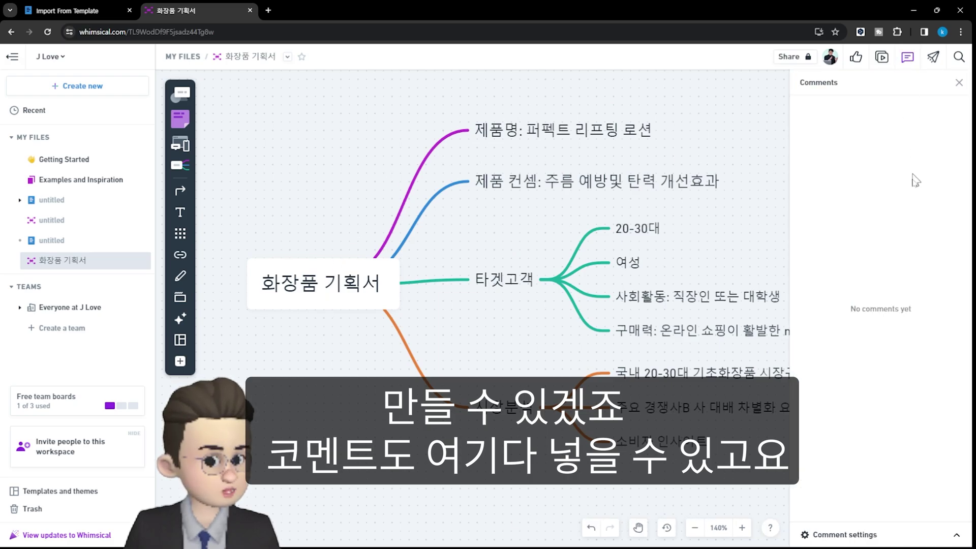
click(883, 57)
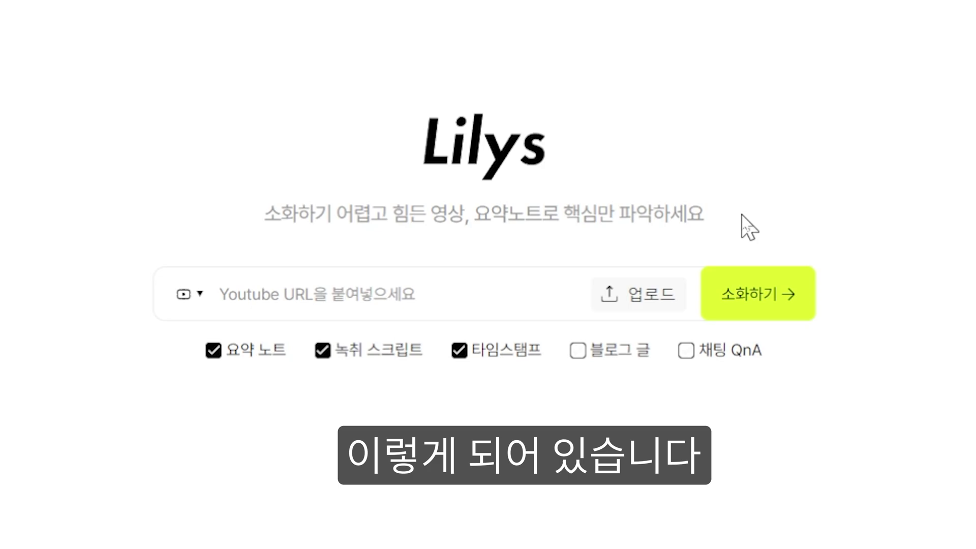
Step: Switch to Lilys and view the source types it offers for summarizing
click(190, 294)
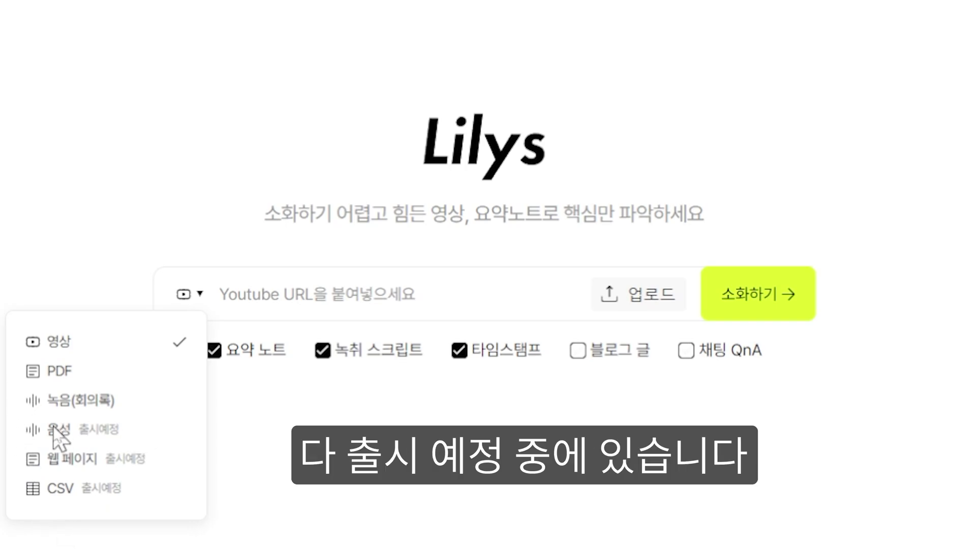
Step: Paste the YouTube video URL, deselect 녹취 스크립트 and 타임스탬프, select 블로그 글 alongside 요약 노트, and generate the summary
click(273, 541)
click(520, 308)
key(ctrl+v)
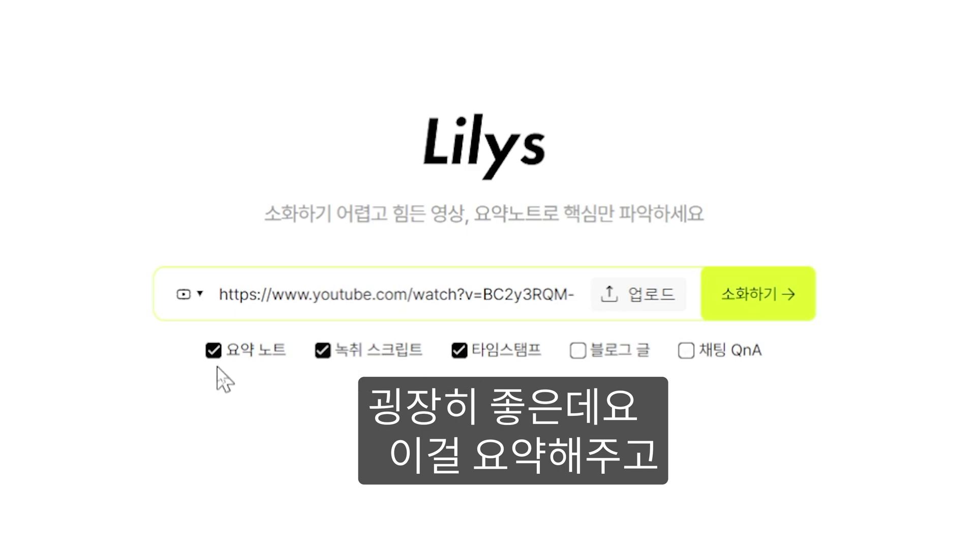
click(323, 350)
click(459, 350)
click(585, 354)
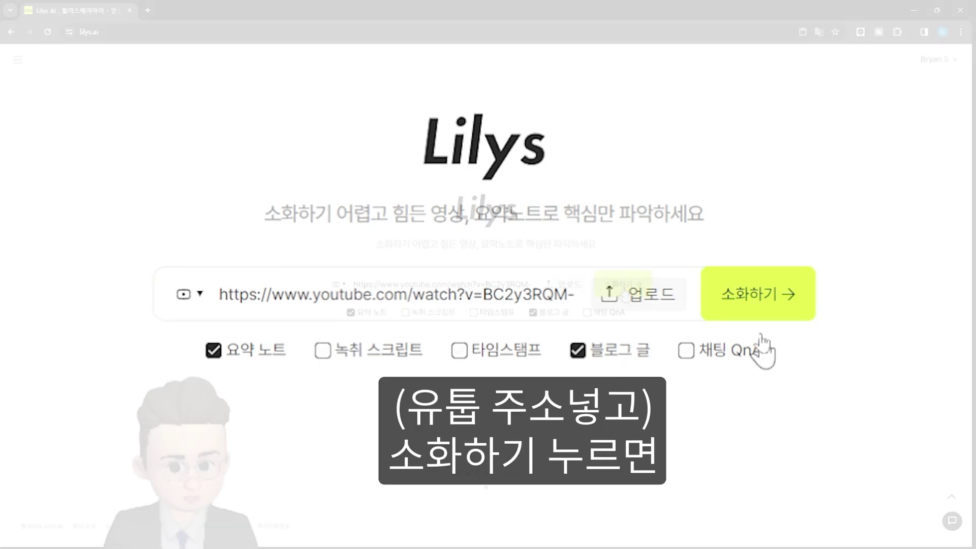
click(748, 300)
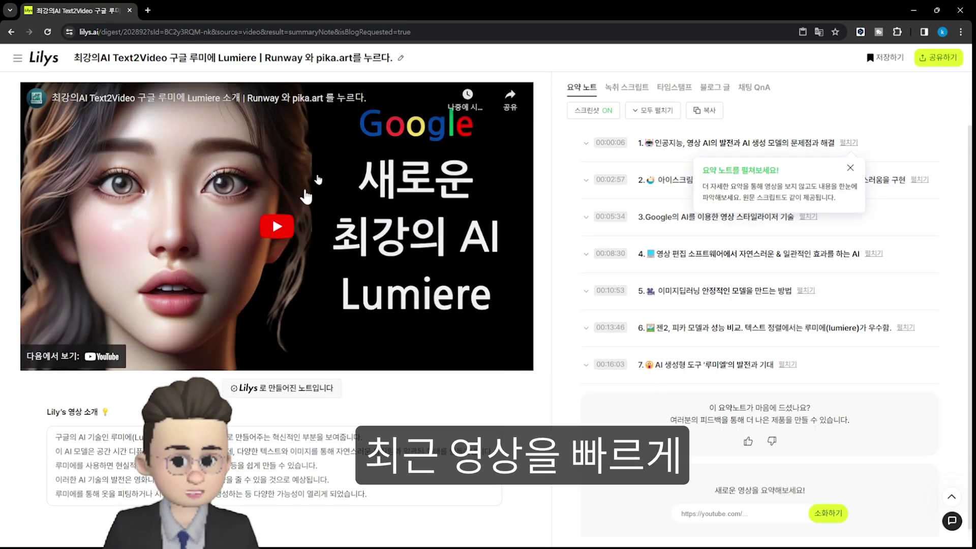
Step: Dismiss the summary note tip and read through the blog post generated from the video
click(850, 169)
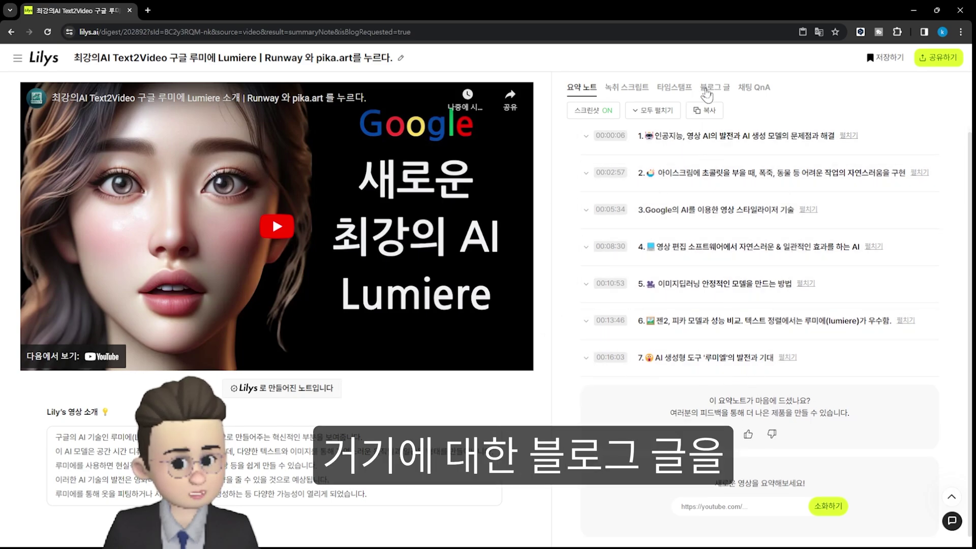
click(707, 90)
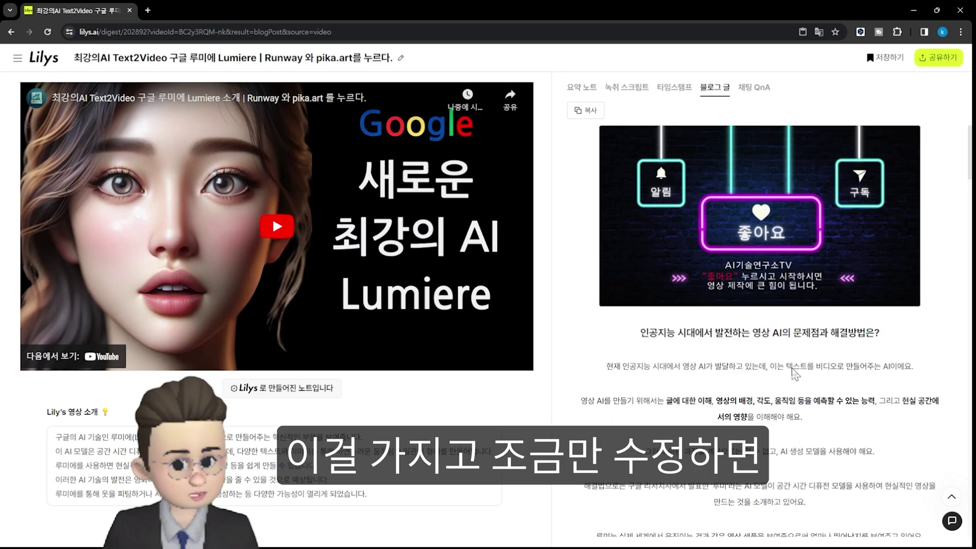
scroll(619, 285, down, 3)
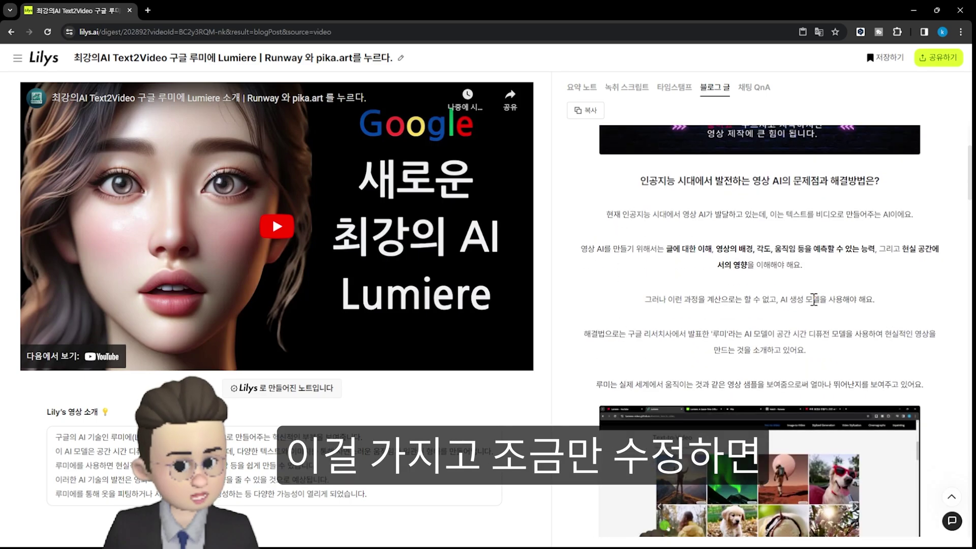
scroll(847, 362, down, 5)
scroll(848, 418, down, 10)
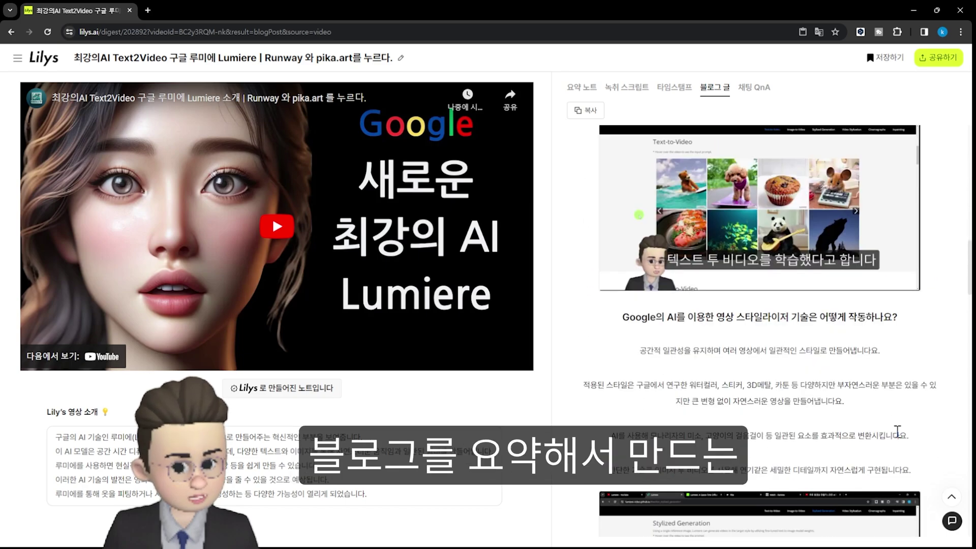
scroll(898, 431, down, 6)
scroll(898, 431, down, 11)
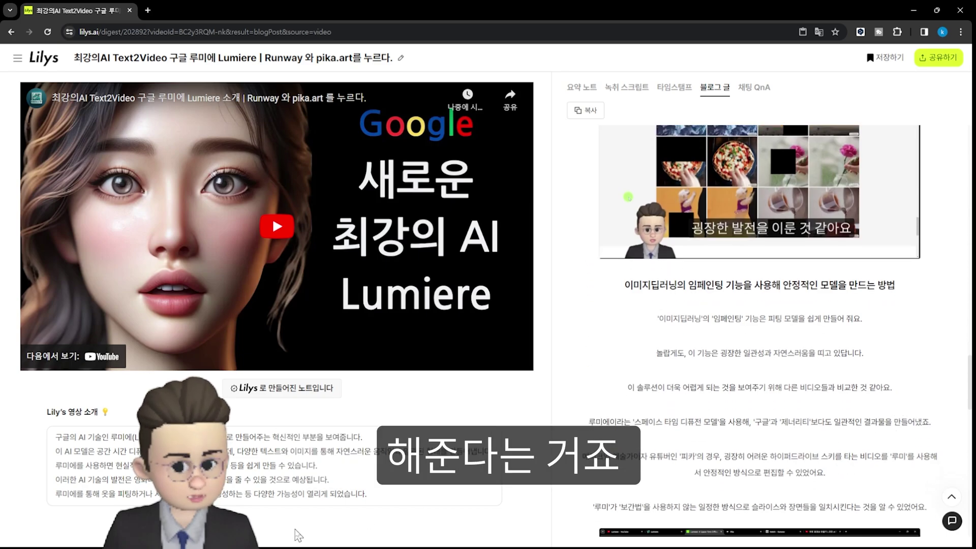
Step: Copy the share link of the generated video note
click(939, 57)
click(926, 84)
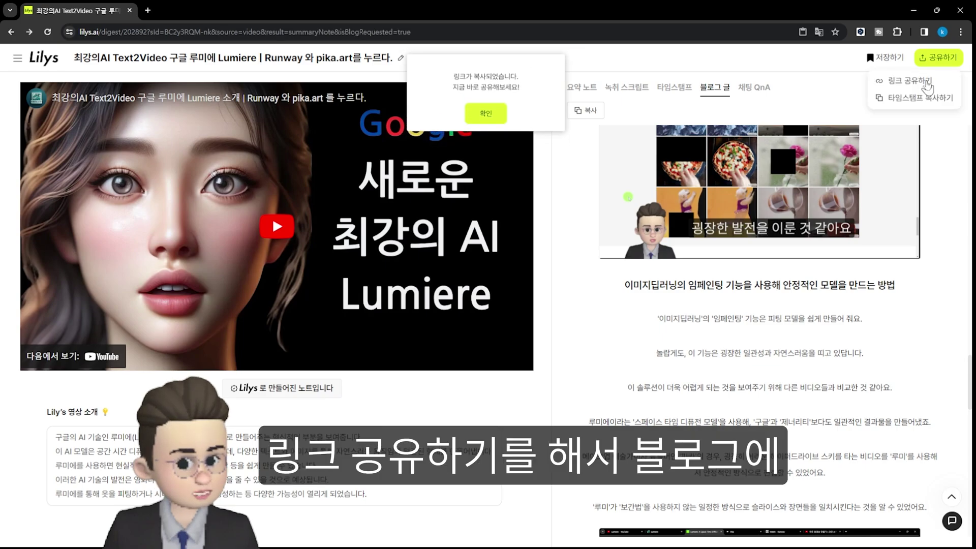
click(497, 114)
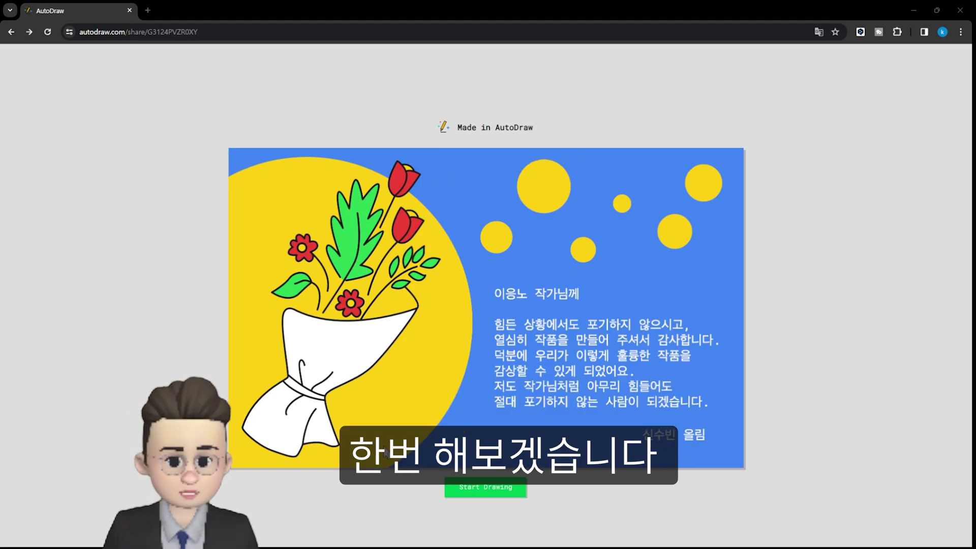
Step: Start a drawing in AutoDraw, roughly sketch a bicycle in the middle of the canvas, and replace it with a suggested bicycle
click(477, 492)
drag(377, 206, 552, 198)
drag(381, 204, 380, 229)
drag(380, 267, 381, 276)
drag(536, 197, 544, 286)
drag(387, 299, 394, 307)
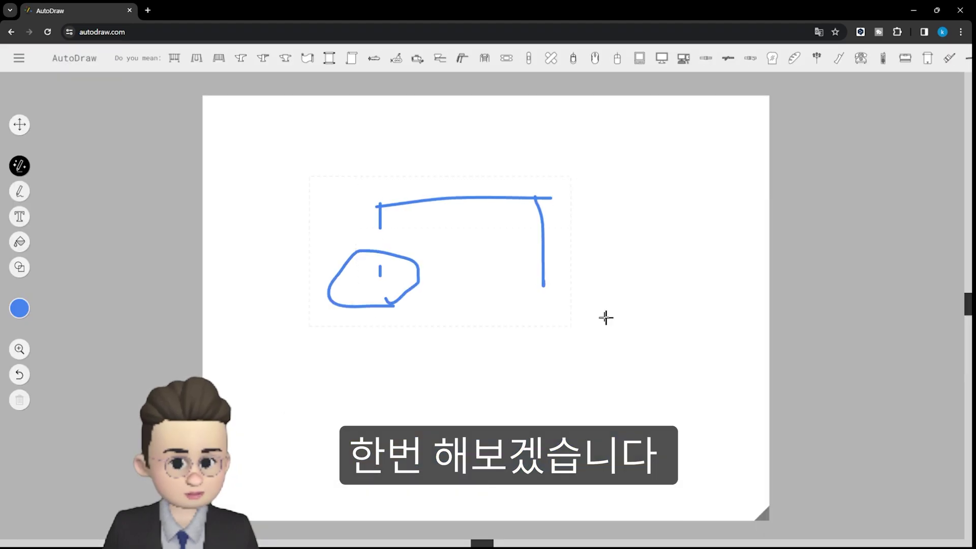
drag(532, 257, 539, 326)
mouse_move(519, 166)
mouse_down()
mouse_move(571, 207)
mouse_move(575, 232)
mouse_up()
click(219, 58)
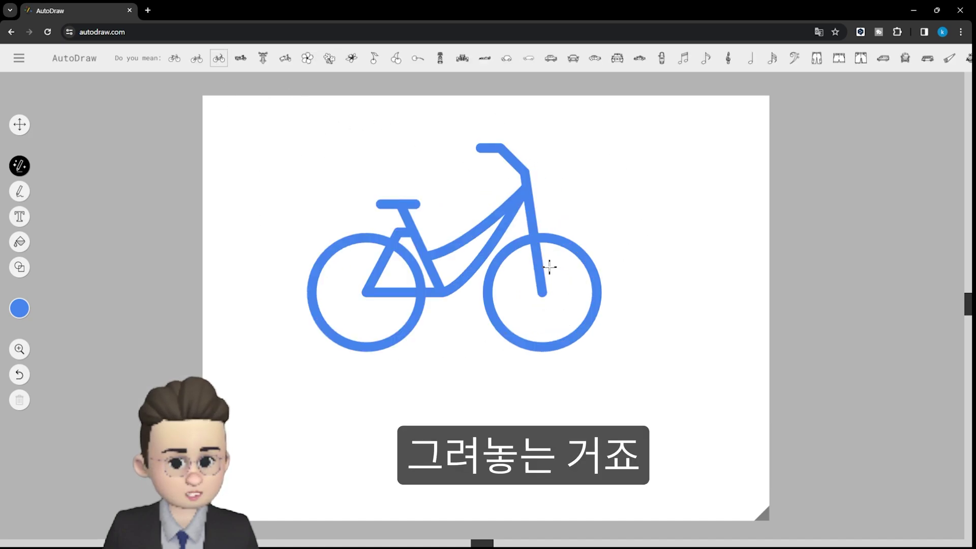
Step: Sketch a rough car to the right of the bicycle and replace it with a suggested side-view car
mouse_move(645, 172)
mouse_down()
mouse_move(737, 164)
mouse_move(661, 220)
mouse_up()
drag(645, 219, 756, 216)
drag(728, 164, 765, 227)
mouse_move(686, 220)
mouse_down()
mouse_move(681, 239)
mouse_move(730, 229)
mouse_move(749, 241)
mouse_move(740, 219)
mouse_up()
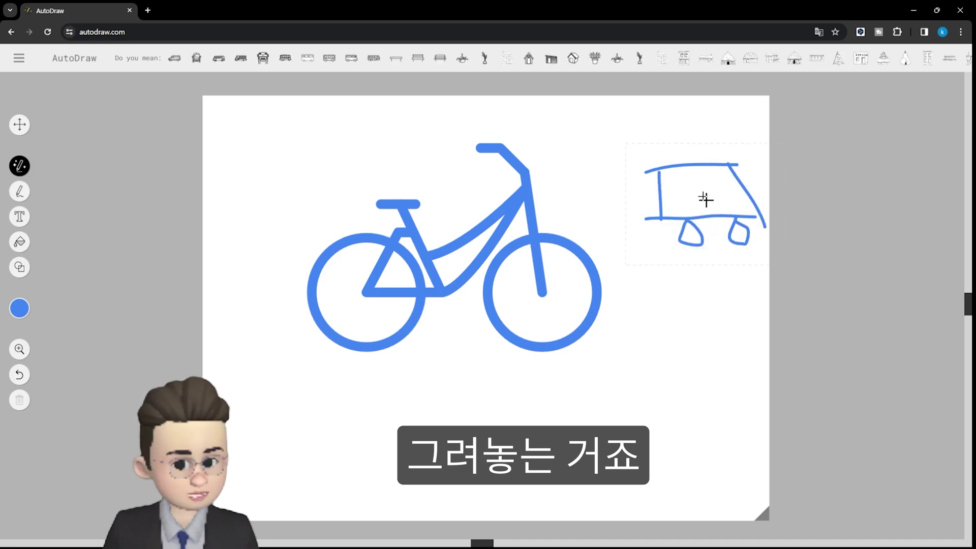
drag(692, 141, 730, 163)
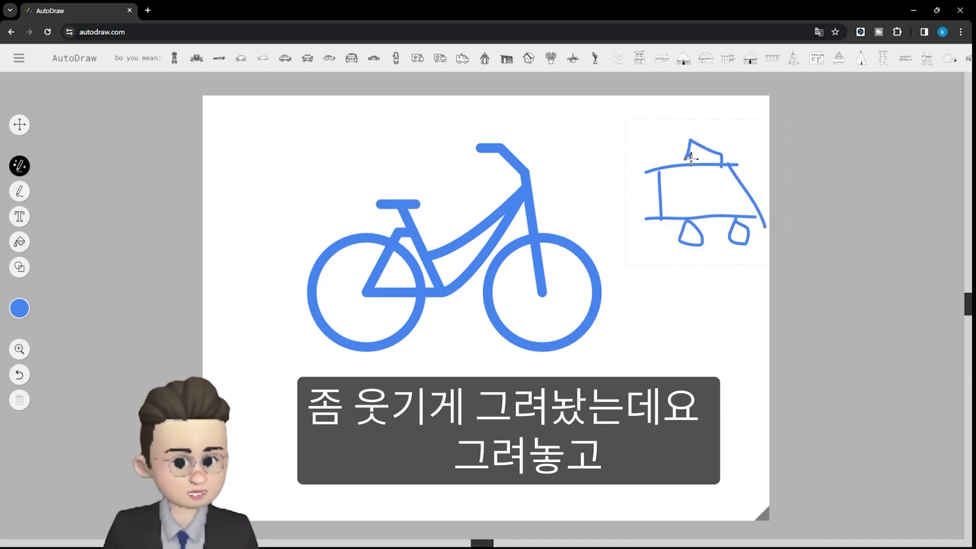
click(286, 58)
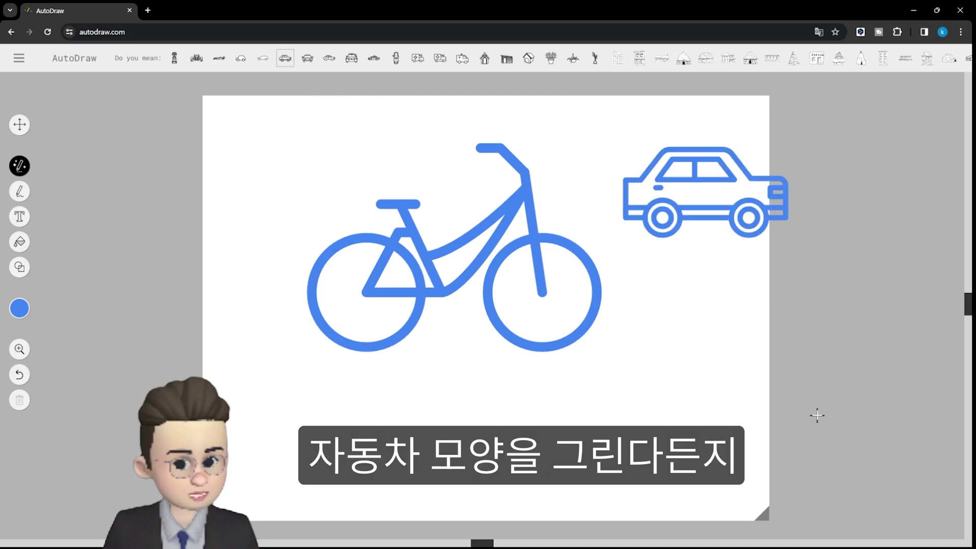
Step: Sketch a small shape below the bicycle and replace it with the suggested sitting animal with a striped tail
mouse_move(392, 432)
mouse_down()
mouse_move(466, 420)
mouse_move(477, 432)
mouse_up()
drag(472, 415, 490, 418)
drag(499, 416, 508, 416)
mouse_move(406, 433)
mouse_down()
mouse_move(431, 451)
mouse_move(424, 439)
mouse_up()
drag(472, 423, 495, 442)
drag(410, 424, 427, 446)
click(617, 58)
Step: Sketch a rough vehicle with wheels to the right of the sitting animal and replace it with a suggested bus
drag(567, 405, 589, 451)
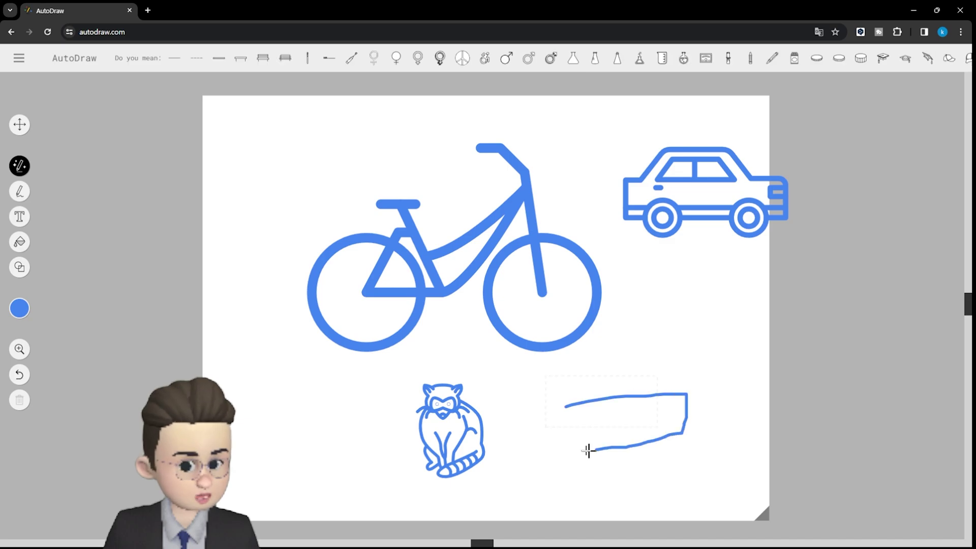
drag(659, 394, 678, 391)
drag(566, 407, 622, 451)
mouse_move(656, 438)
mouse_down()
mouse_move(691, 452)
mouse_move(691, 442)
mouse_up()
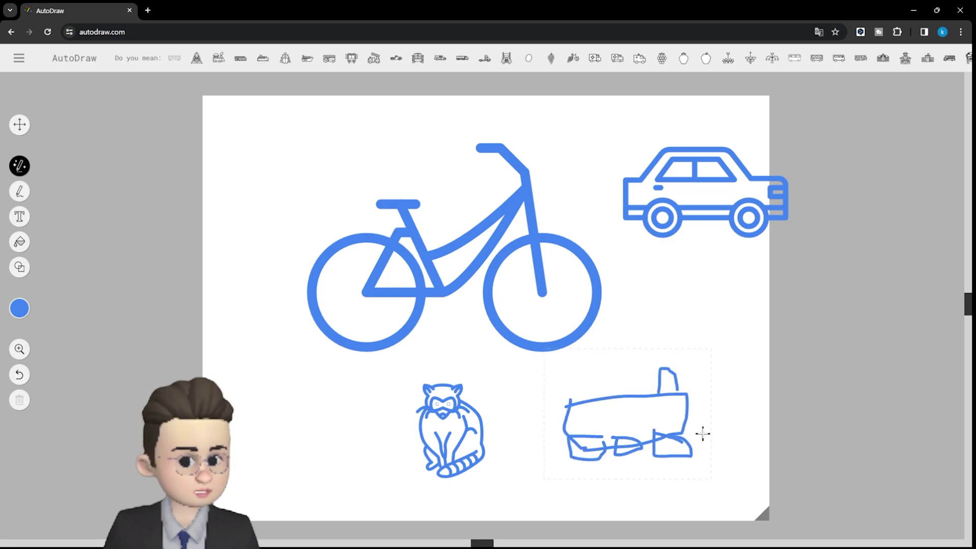
click(817, 59)
Step: Sketch a cup to the left of the sitting animal, trying the suggested beer mug before choosing the steaming coffee cup
mouse_move(255, 395)
mouse_down()
mouse_move(265, 398)
mouse_move(259, 451)
mouse_up()
drag(251, 452, 313, 379)
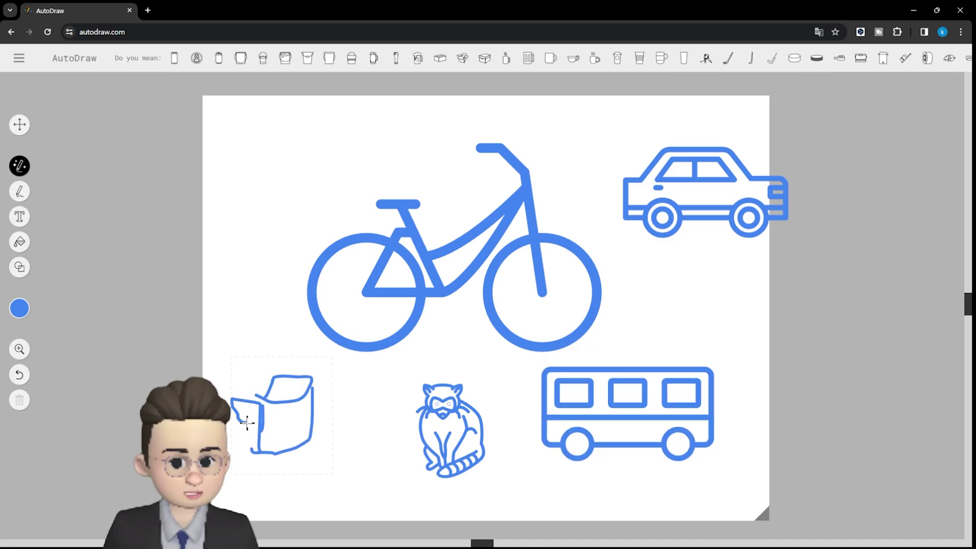
drag(247, 423, 254, 422)
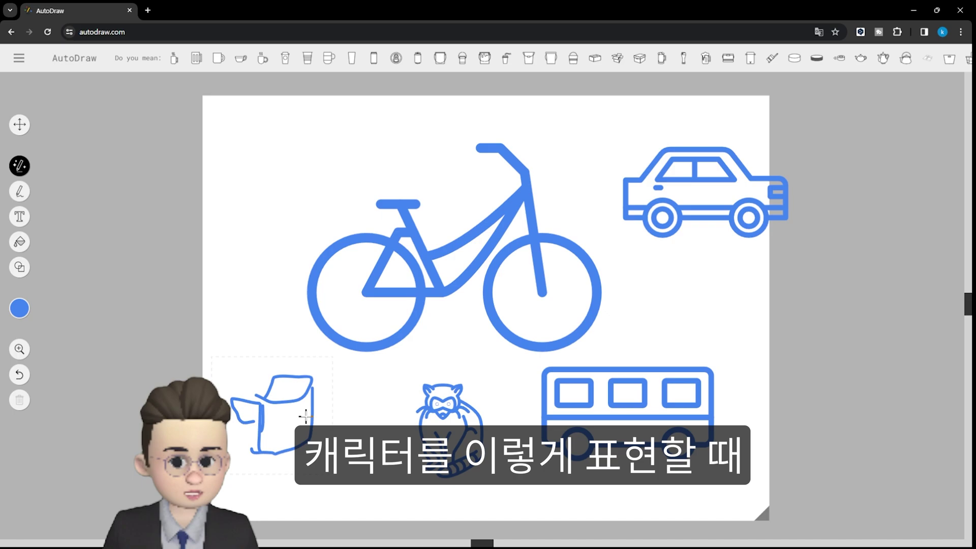
click(663, 60)
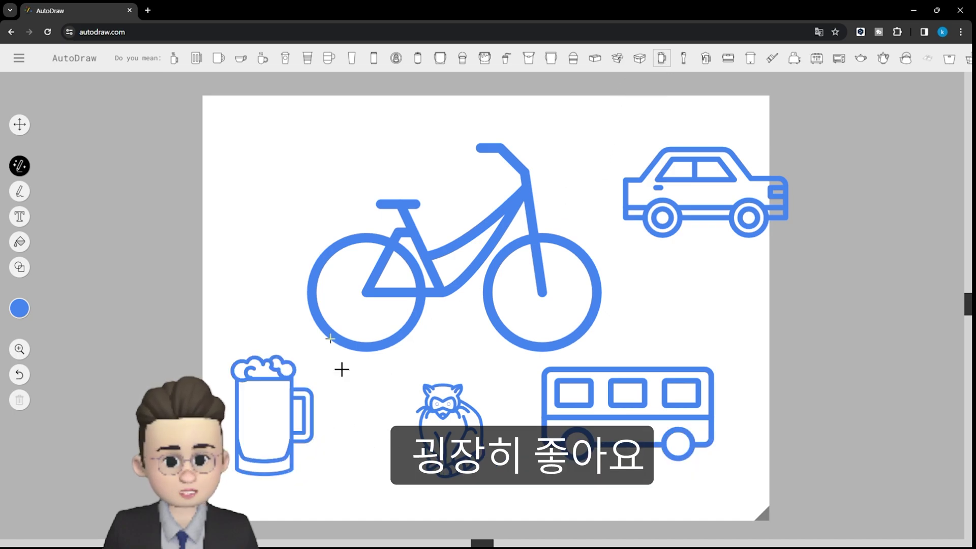
click(263, 58)
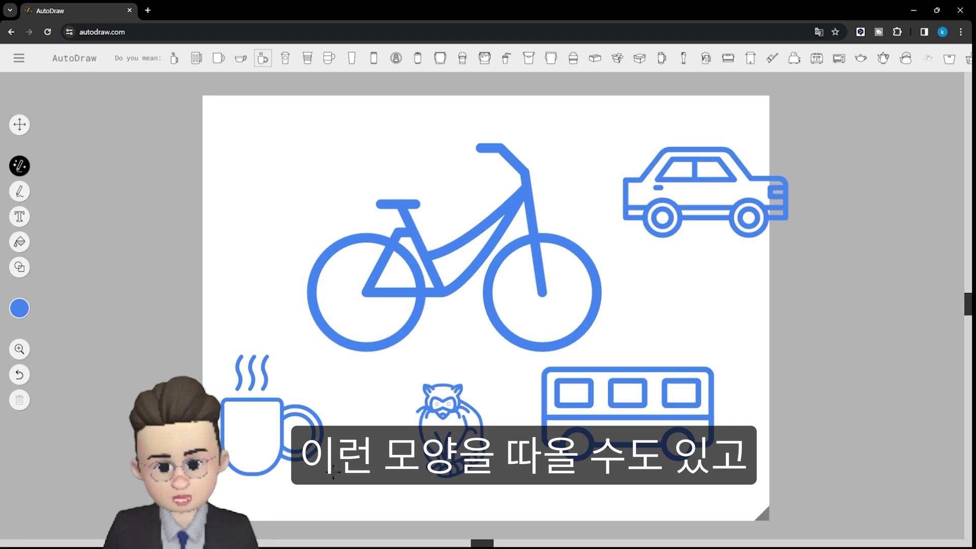
Step: Fill the coffee cup with orange
click(15, 311)
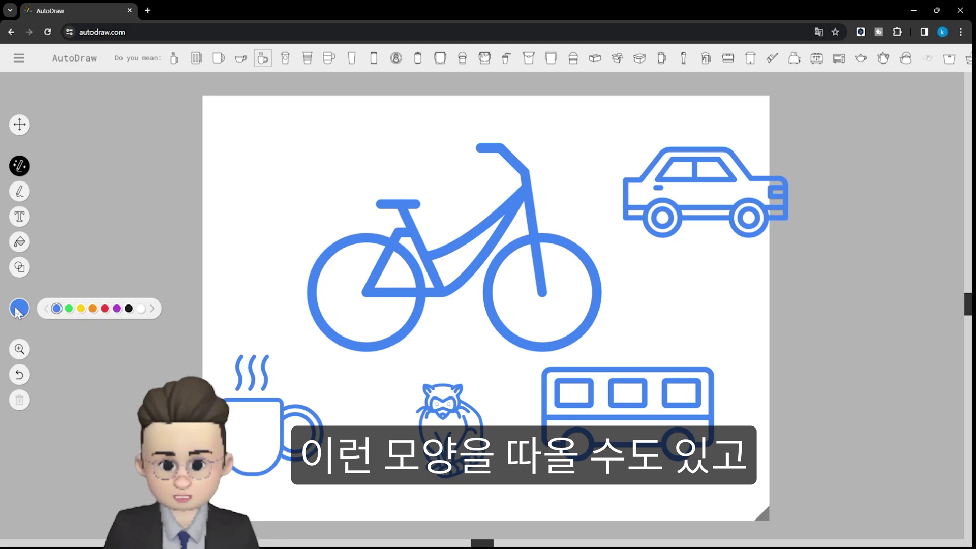
click(93, 309)
click(19, 241)
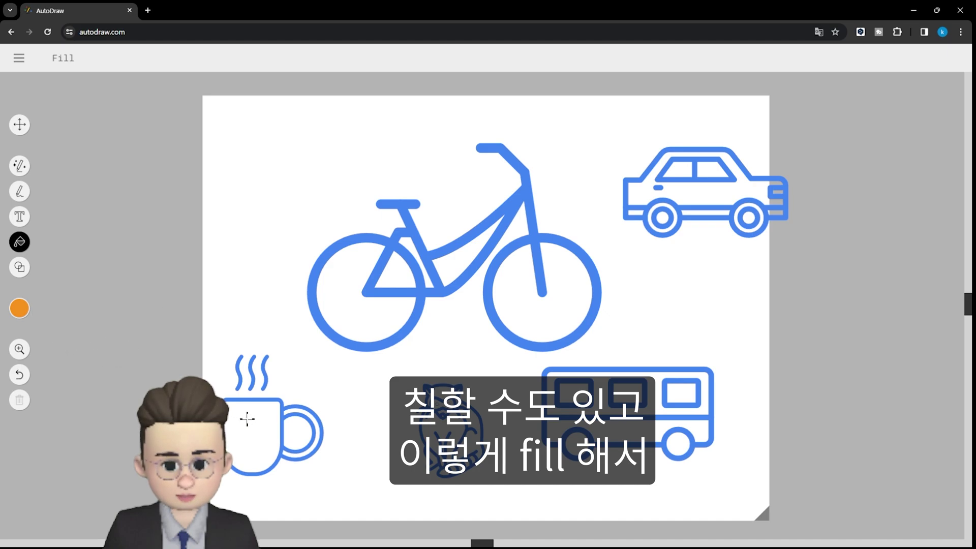
click(247, 418)
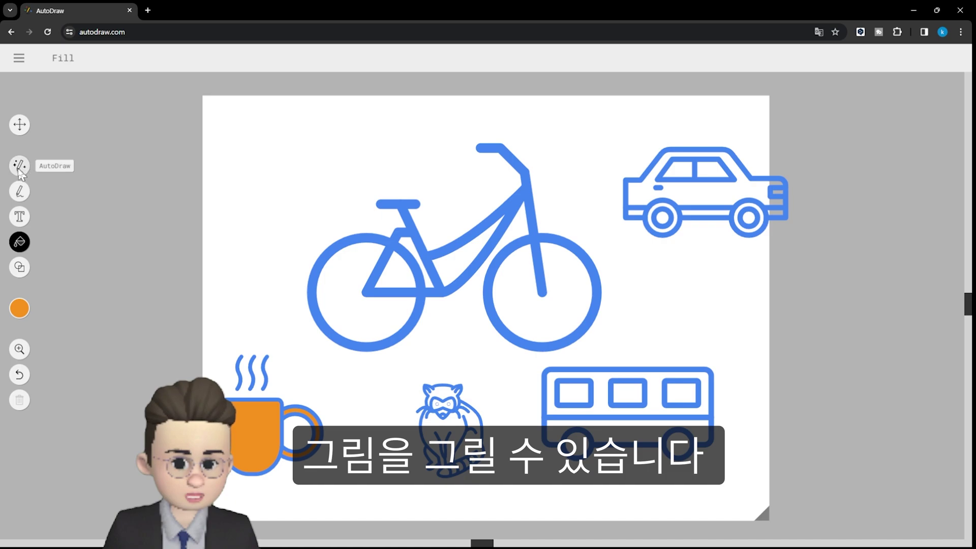
Step: Rearrange the drawings: coffee cup and sitting animal side by side above the bicycle, bicycle to the lower left, car slightly left
click(19, 125)
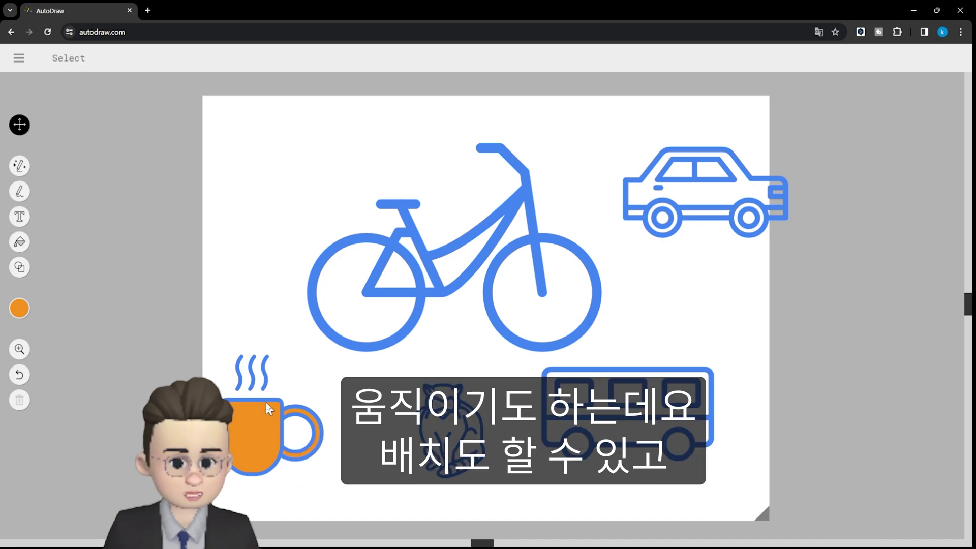
drag(262, 402, 292, 165)
mouse_move(469, 244)
mouse_down()
mouse_move(434, 310)
mouse_move(511, 294)
mouse_move(517, 277)
mouse_up()
drag(448, 428, 449, 154)
drag(527, 271, 381, 377)
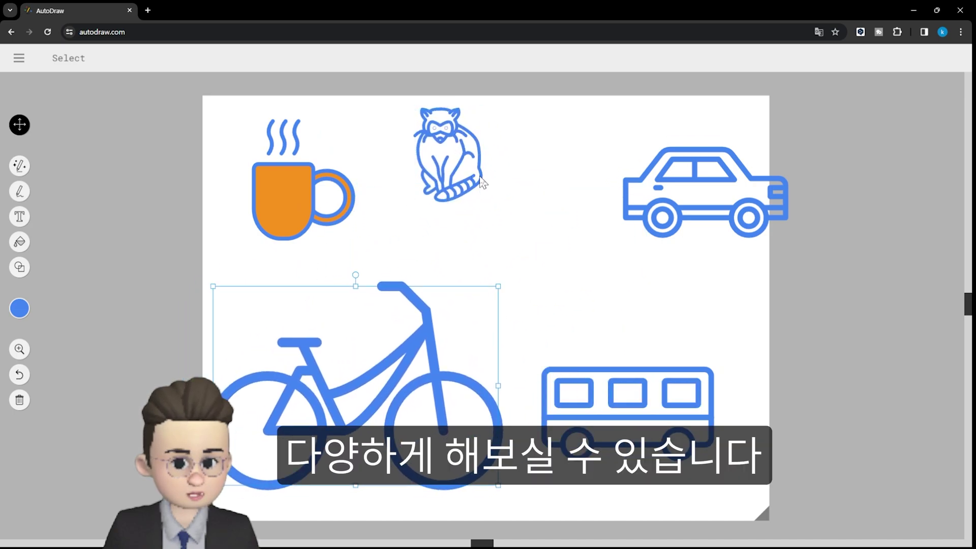
drag(477, 183, 466, 203)
drag(655, 204, 620, 203)
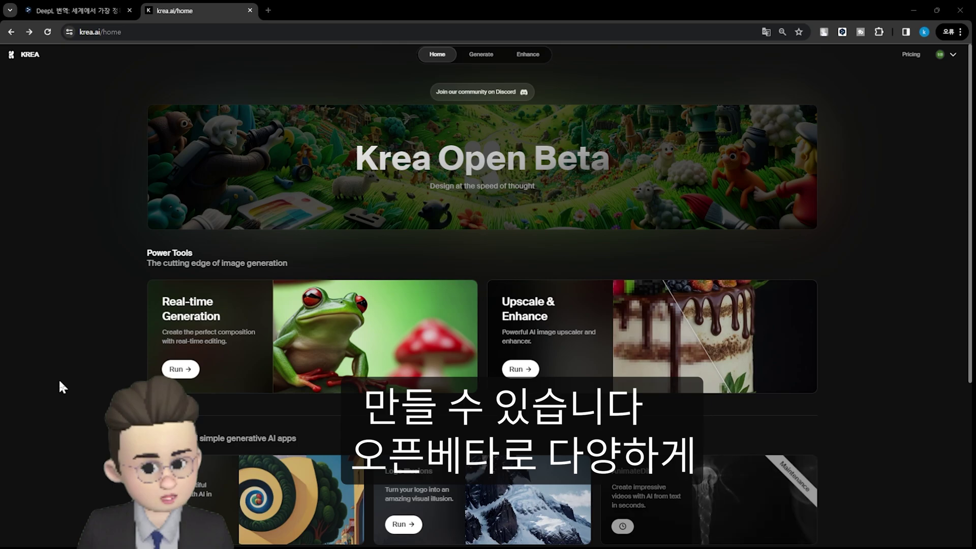
Step: Glance over Krea's home page, and copy the English translation of the Korean woman portrait prompt from DeepL
scroll(59, 380, down, 2)
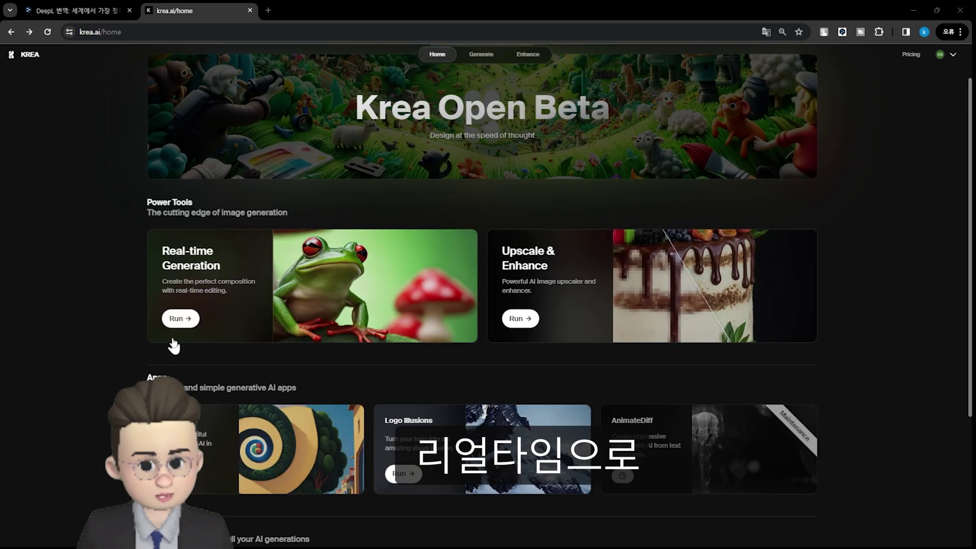
scroll(59, 378, up, 1)
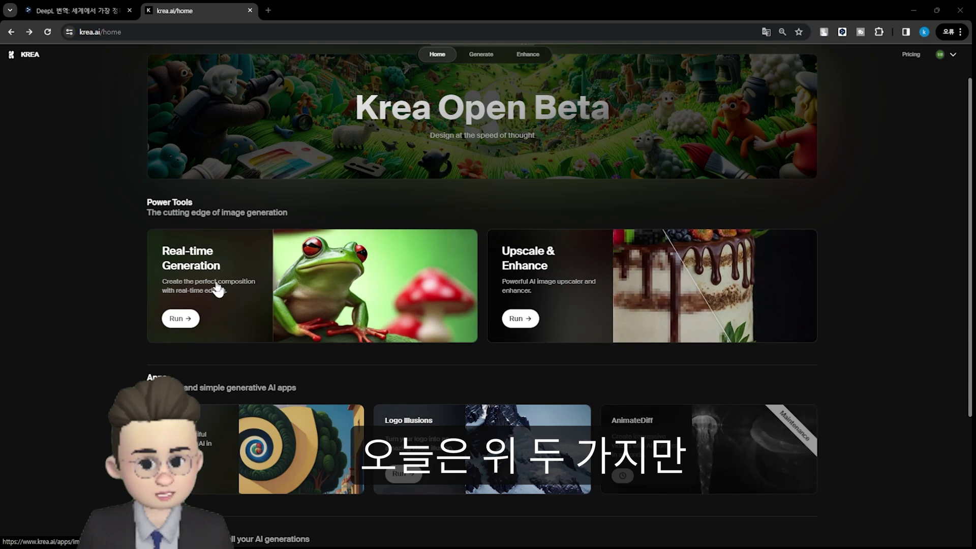
click(73, 14)
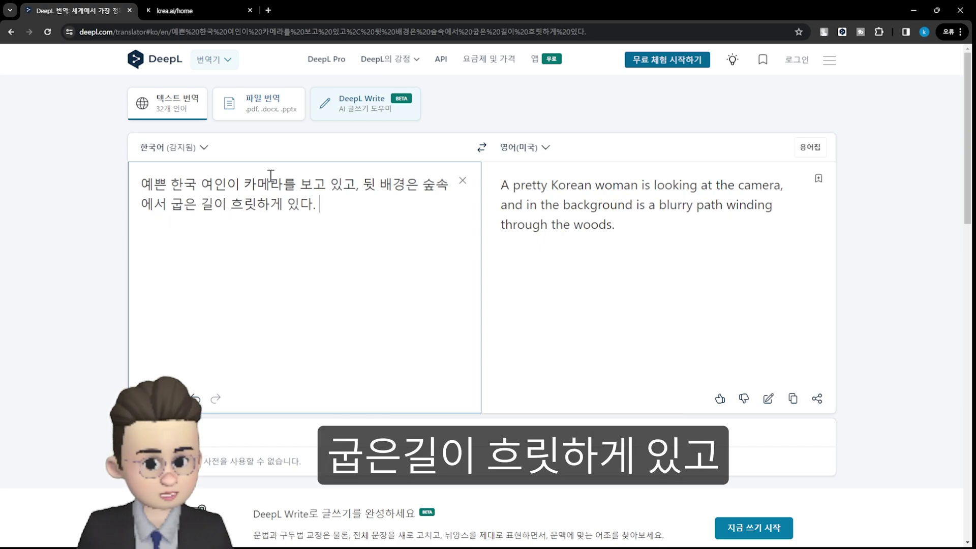
click(793, 399)
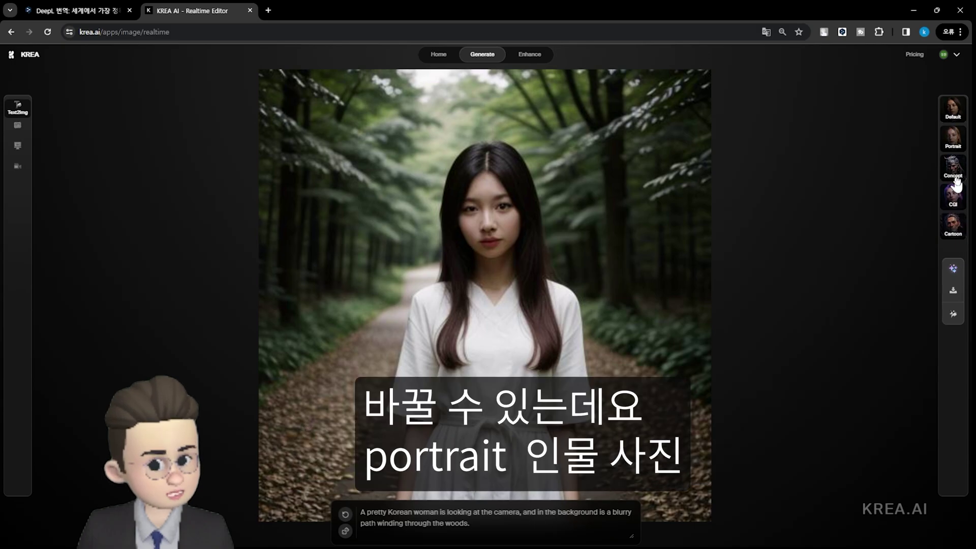
Step: Render the prompt's forest-path portrait in Krea with the Portrait, Concept, CGI and Cartoon styles in turn
click(954, 138)
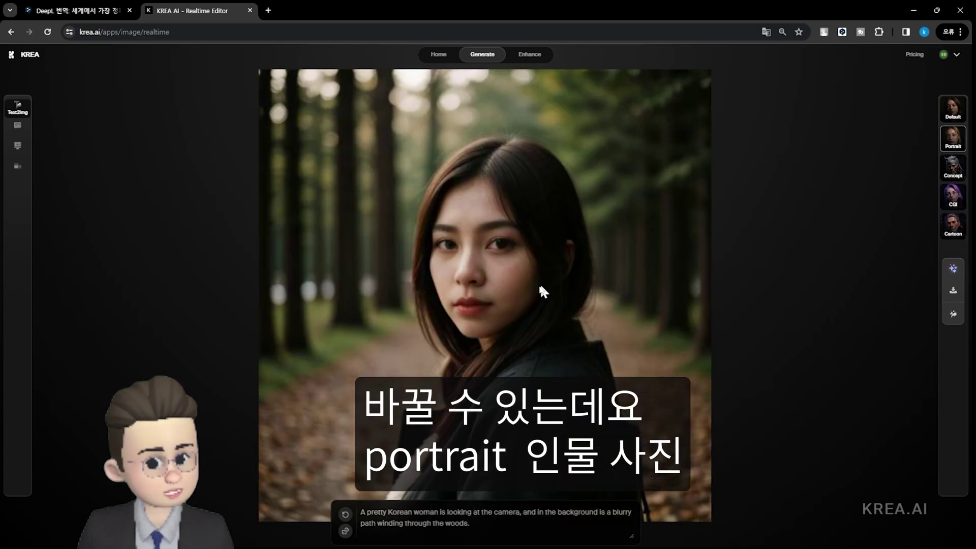
click(954, 168)
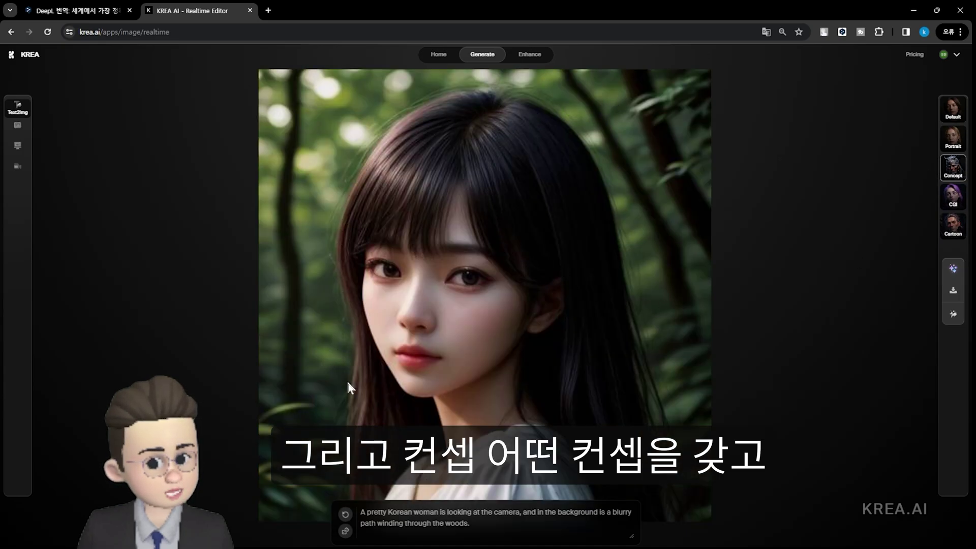
click(960, 202)
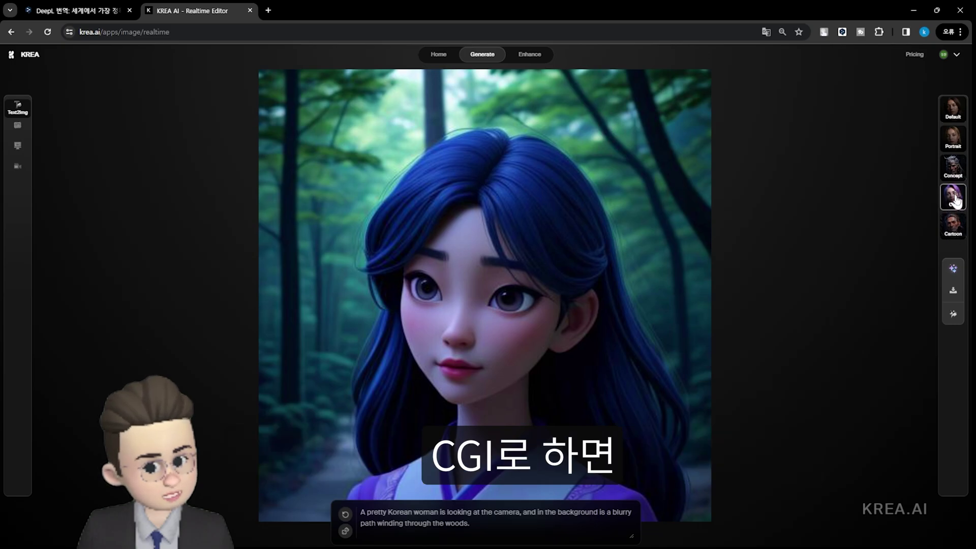
click(952, 232)
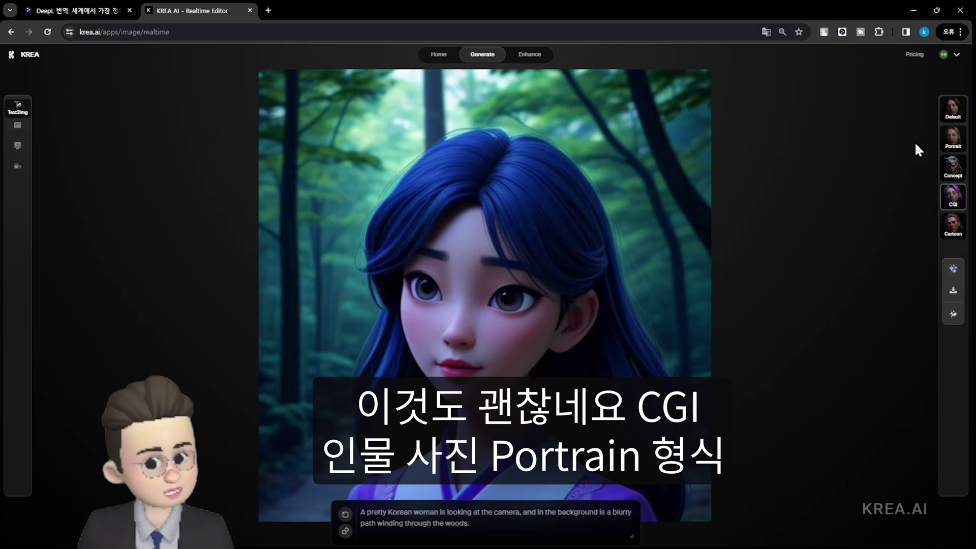
Step: Render the portrait in the Portrait style, and in image-to-image mode change the canvas background to the mossy sprout photo and reposition the shapes
click(949, 135)
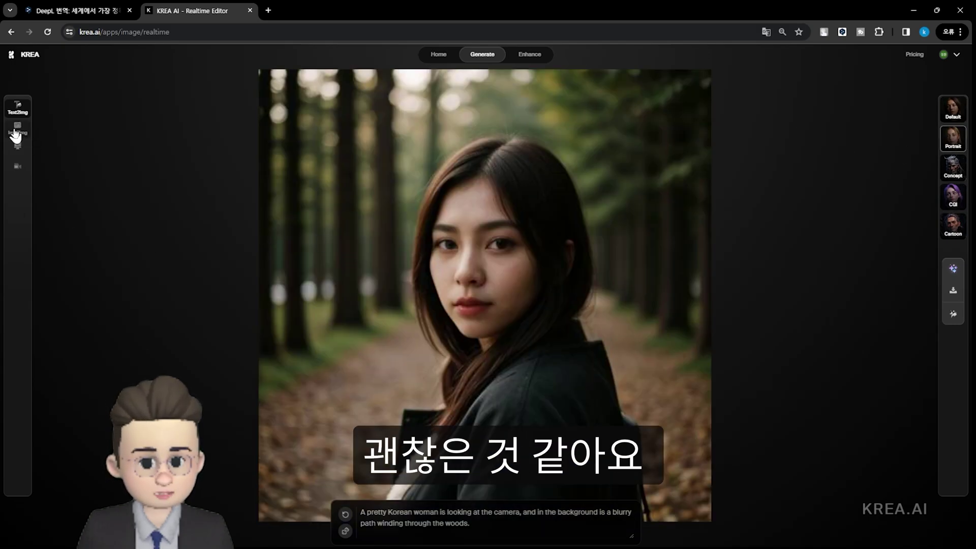
click(15, 134)
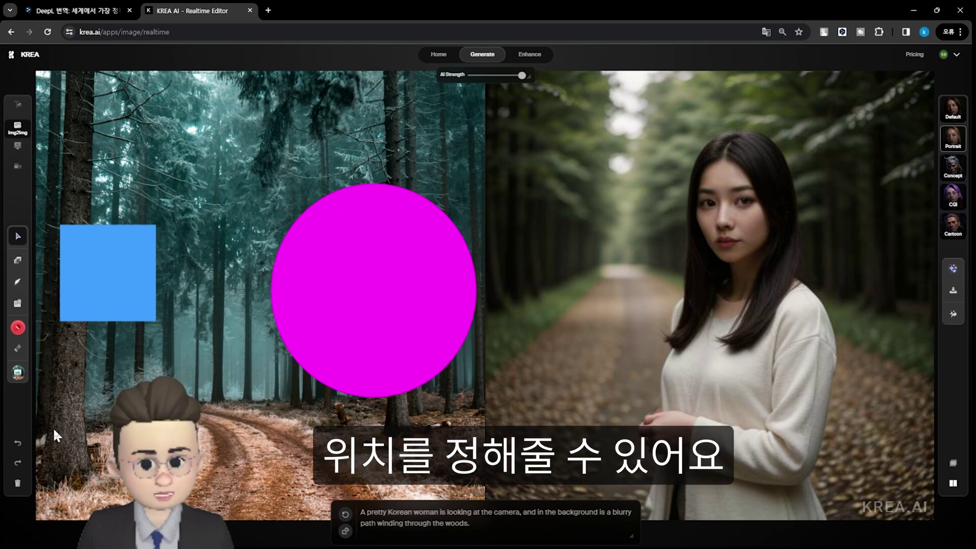
click(17, 377)
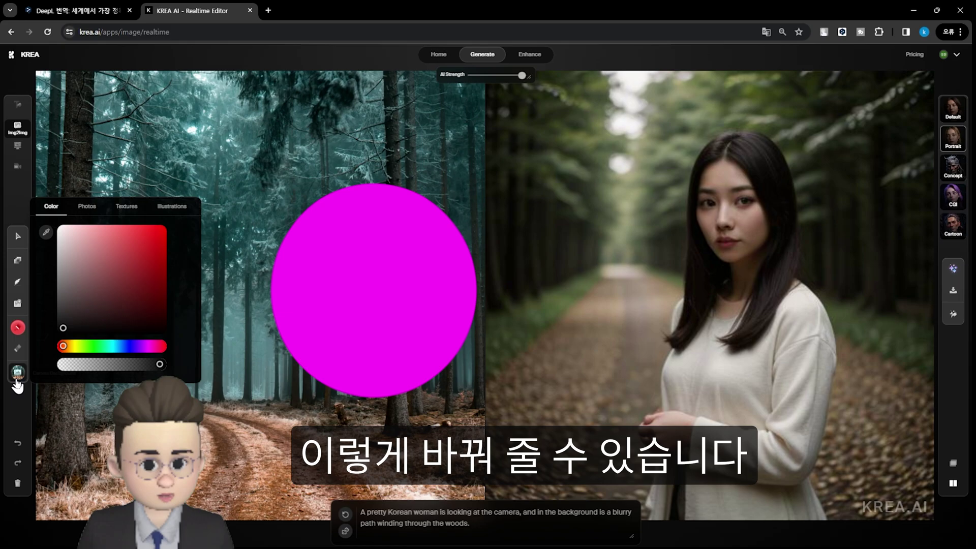
click(84, 207)
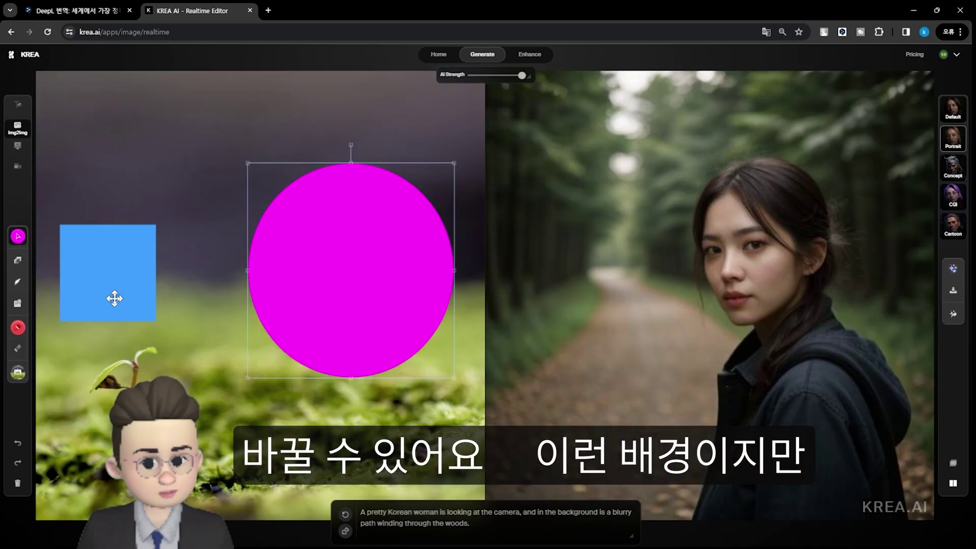
click(115, 300)
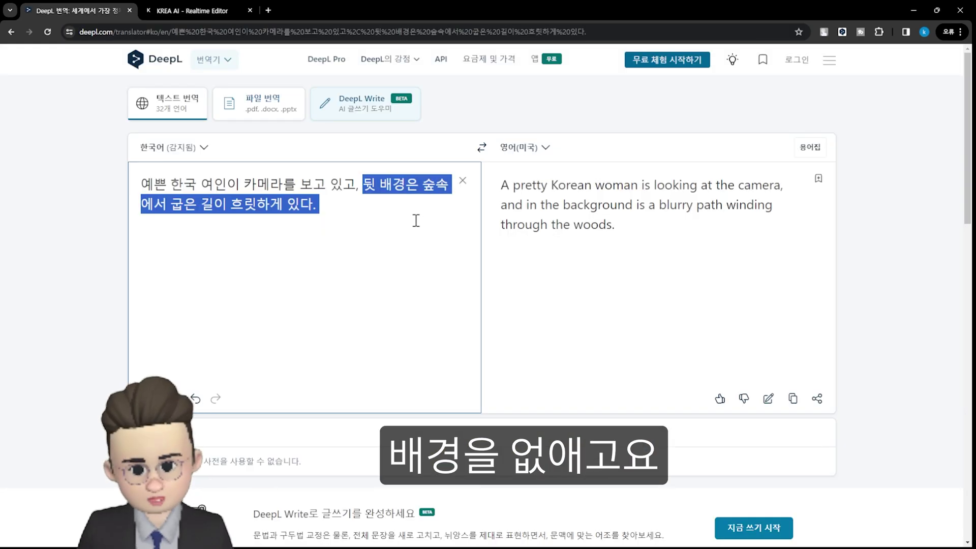
Step: Try the prompt "A pretty Korean woman is looking at the camera. background is same" in Krea with a lower AI Strength, and raise the strength again
key(BackSpace)
click(196, 10)
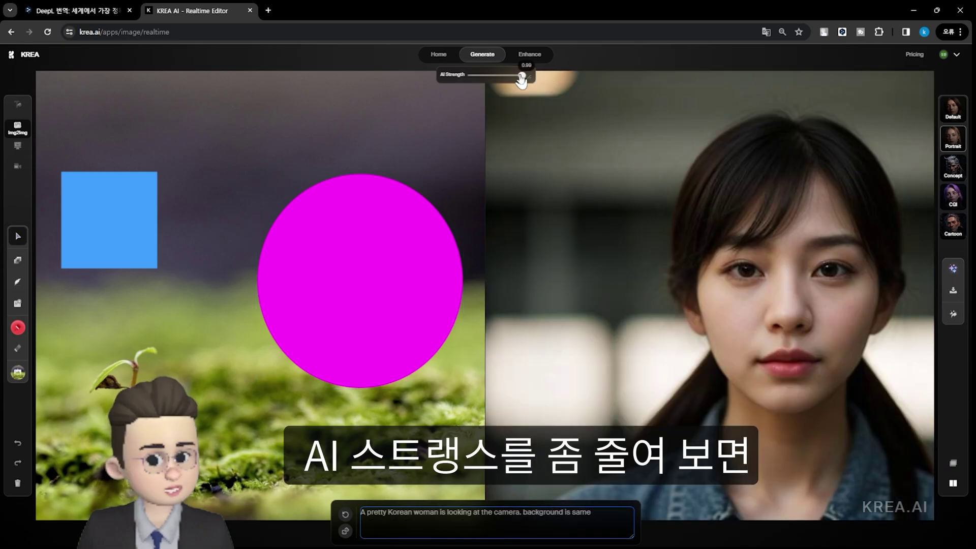
mouse_move(521, 78)
mouse_down()
mouse_move(479, 82)
mouse_move(522, 81)
mouse_up()
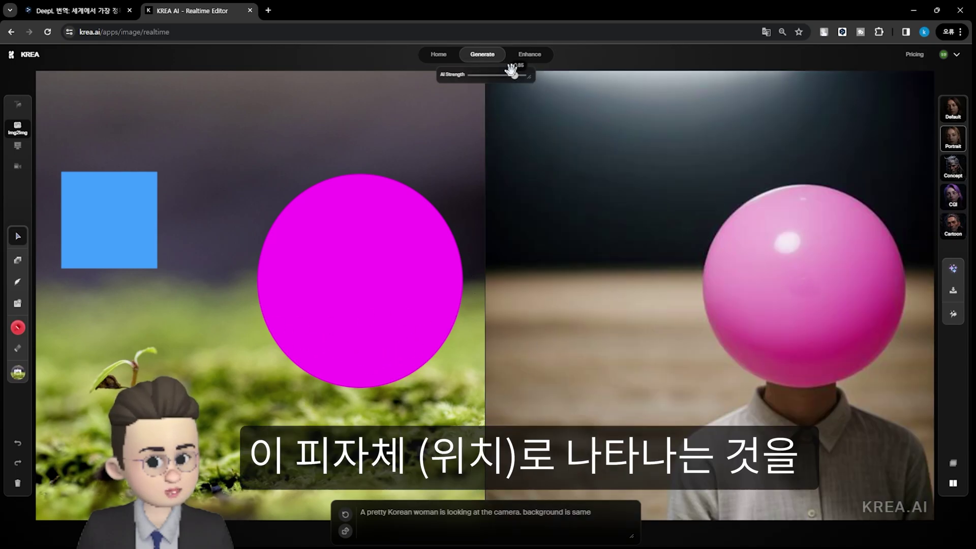
drag(515, 76, 528, 77)
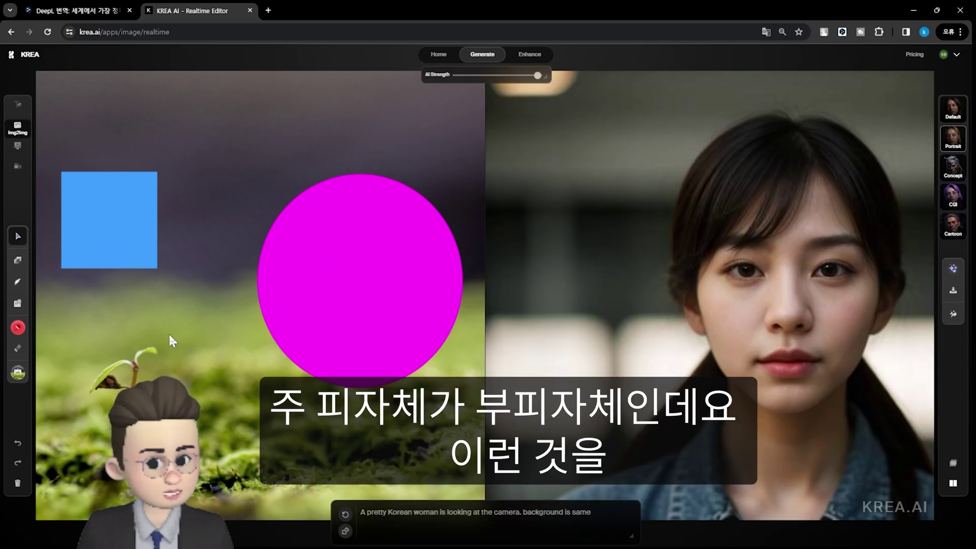
Step: Replace Krea's prompt with DeepL's translation "A pretty Korean woman is looking at the camera, and the background is a blur of winding paths in the woods."
click(86, 10)
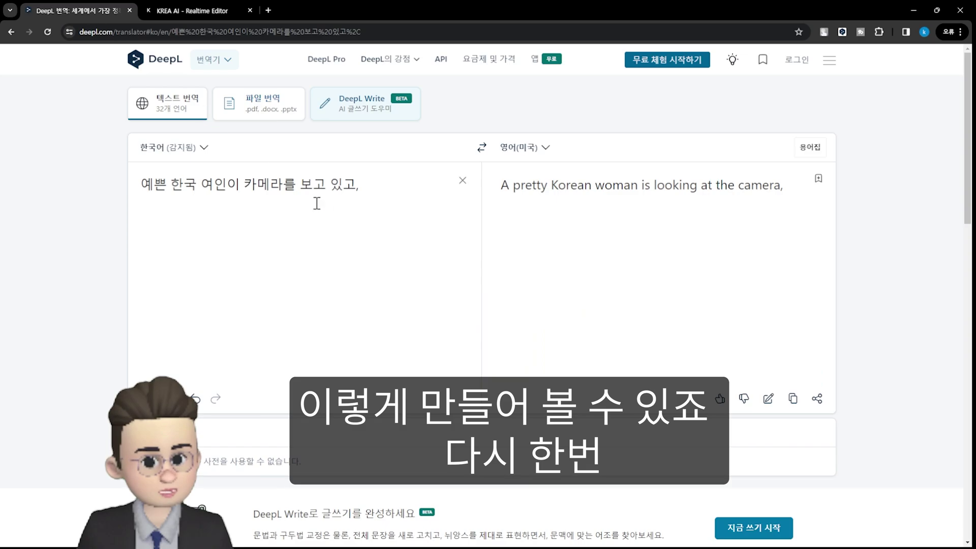
click(199, 11)
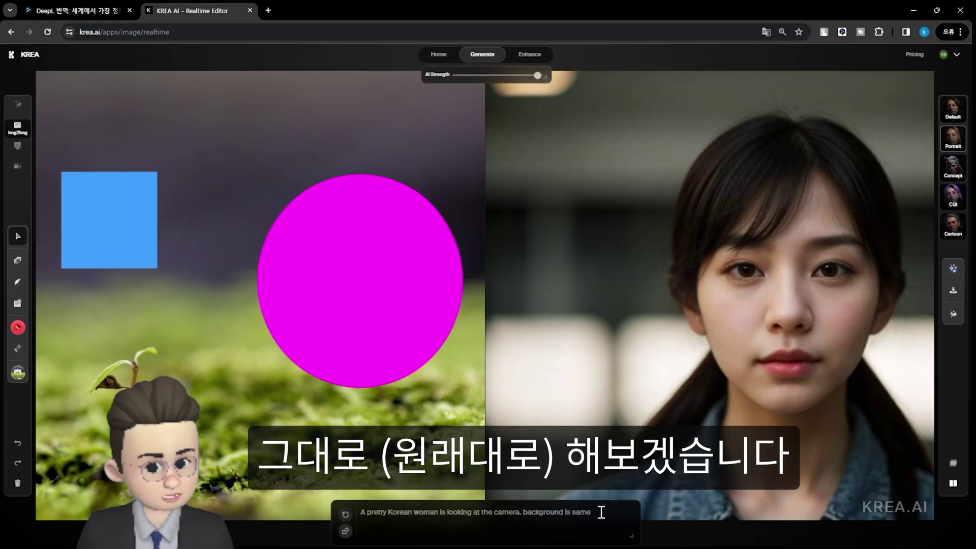
click(601, 512)
key(ctrl+a)
key(ctrl+v)
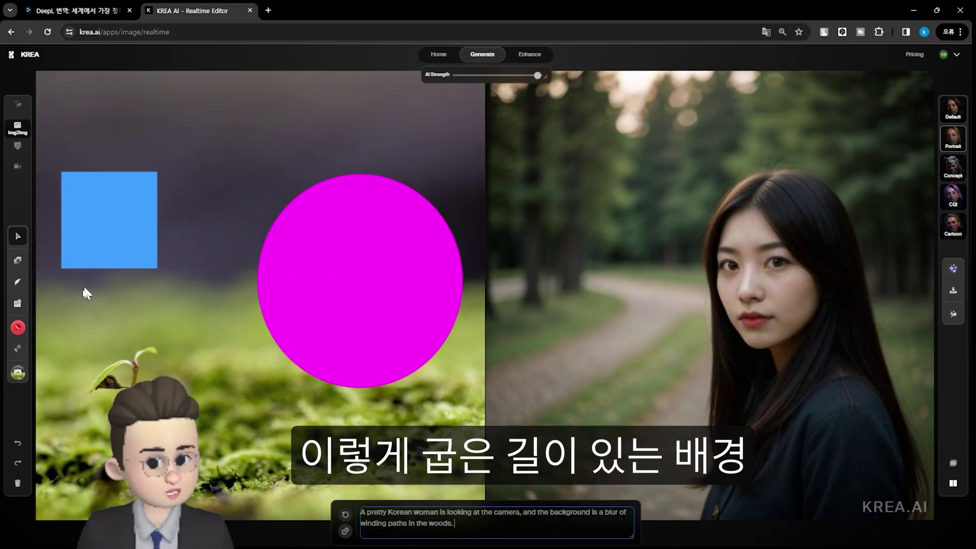
Step: Change the canvas background to the teal forest-path photo, and place the magenta circle on the left side and the blue square on the right
click(16, 375)
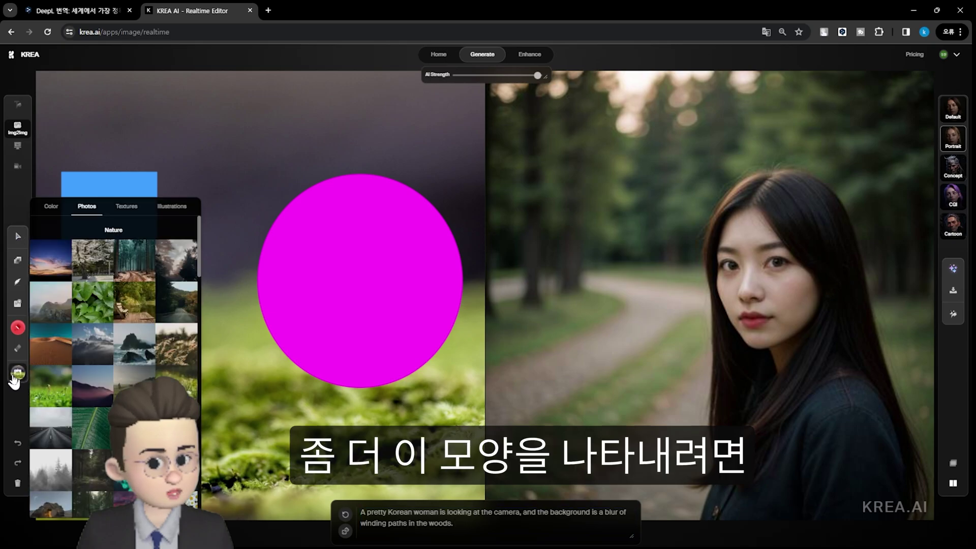
click(135, 276)
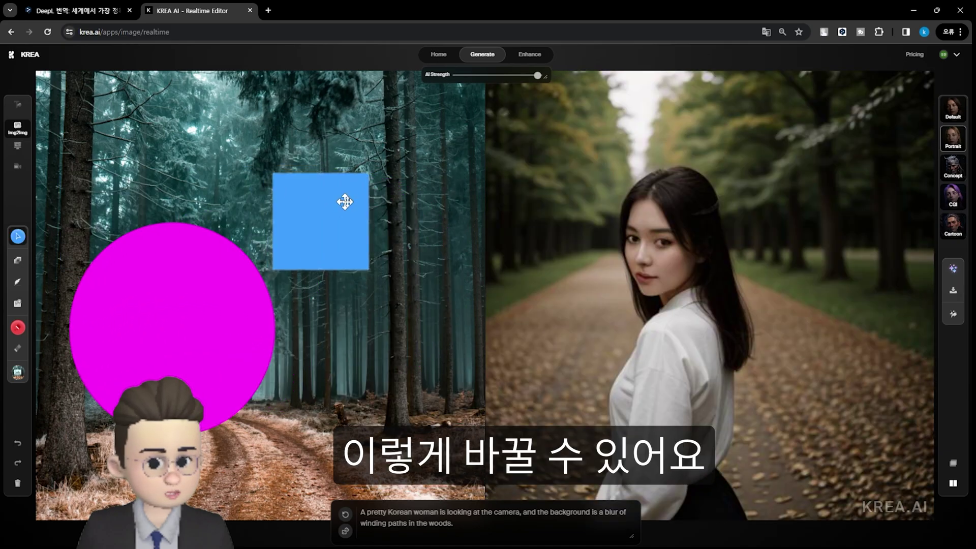
drag(342, 200, 388, 212)
click(183, 371)
drag(183, 371, 180, 365)
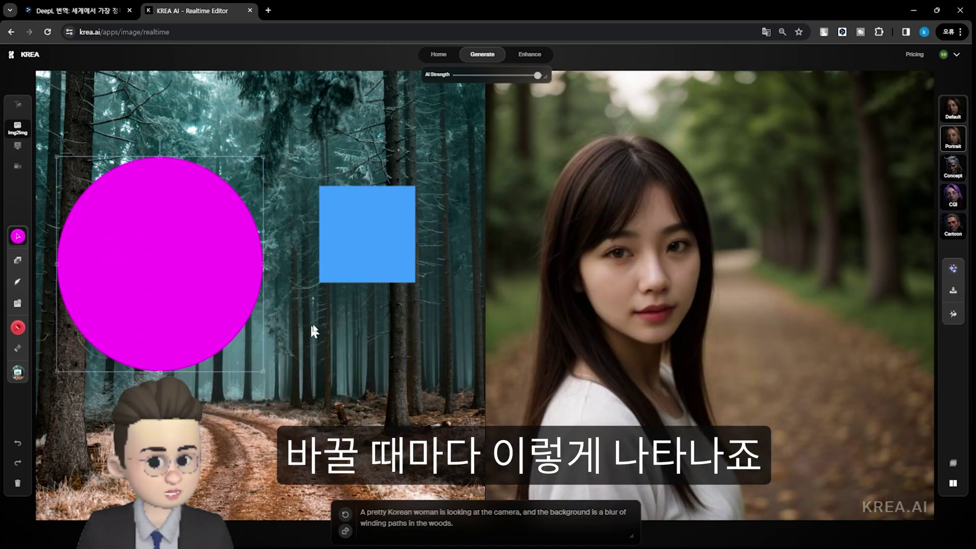
drag(364, 264, 390, 279)
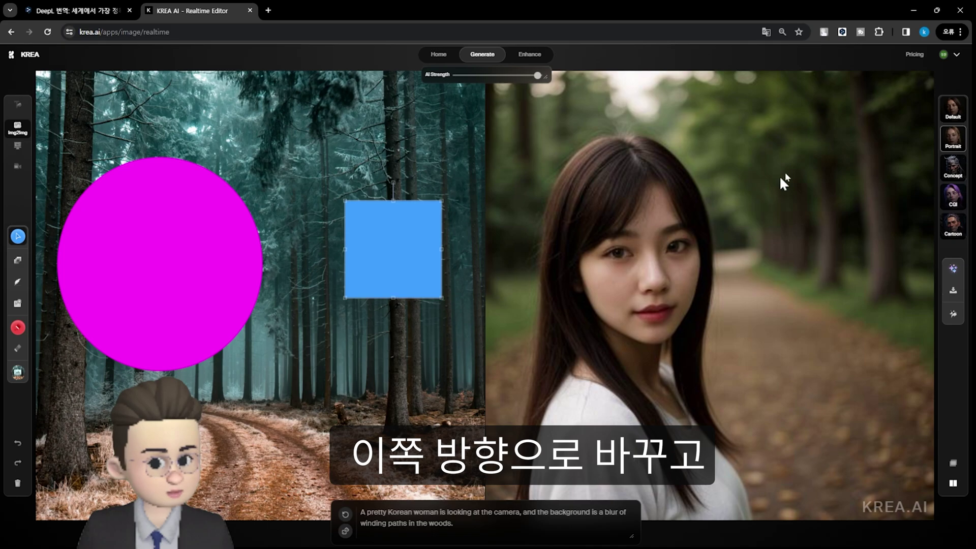
mouse_move(160, 291)
mouse_down()
mouse_move(170, 290)
mouse_move(142, 294)
mouse_move(174, 295)
mouse_up()
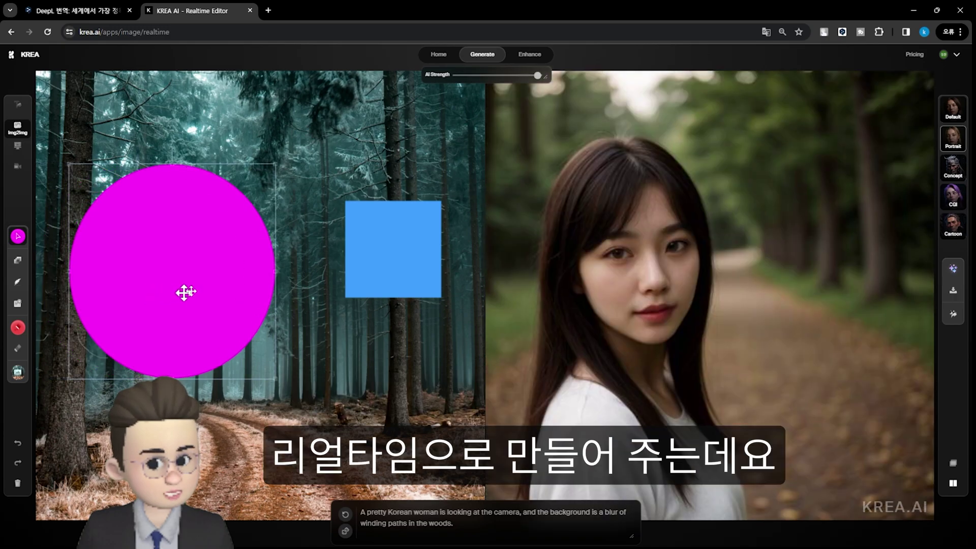
drag(414, 240, 429, 255)
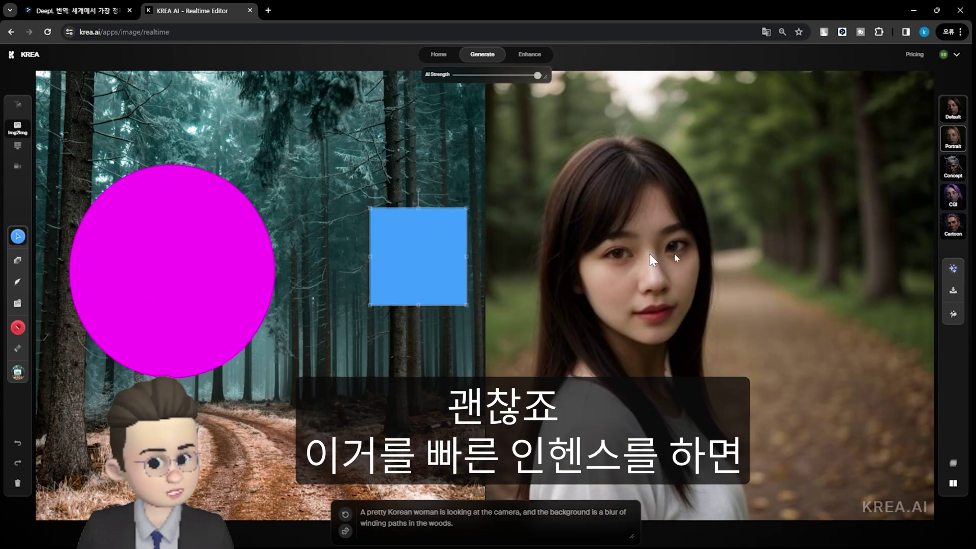
Step: Quick-enhance the generated forest-path portrait and send it with its prompt to the Enhance mode
click(954, 270)
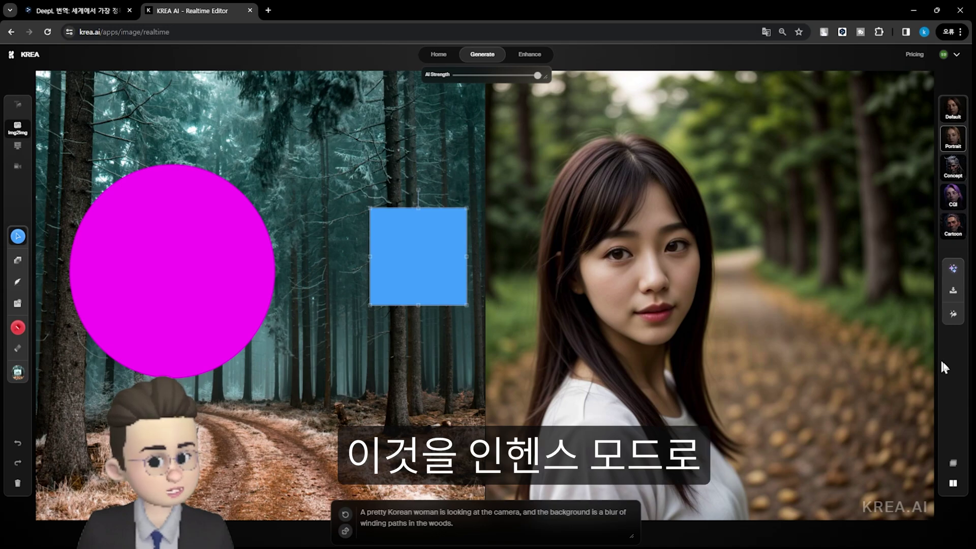
click(953, 318)
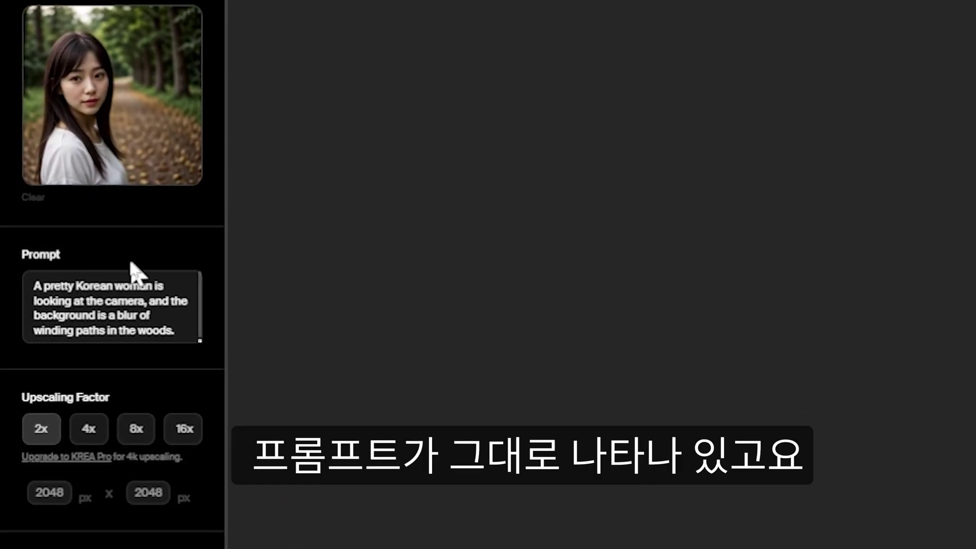
click(137, 315)
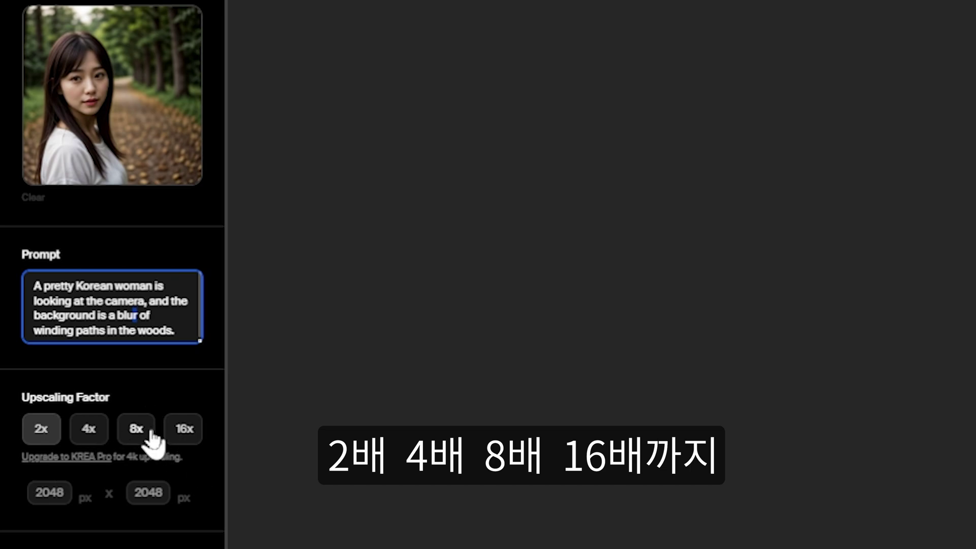
Step: Set the enhancement's upscaling factor to 16x and its style to Photo-realistic
click(183, 433)
scroll(190, 529, down, 3)
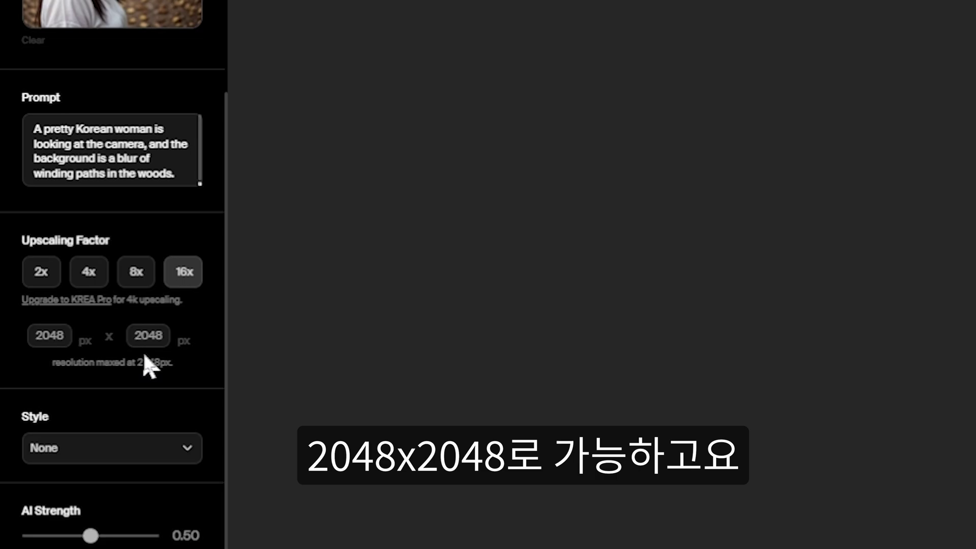
click(175, 450)
click(127, 510)
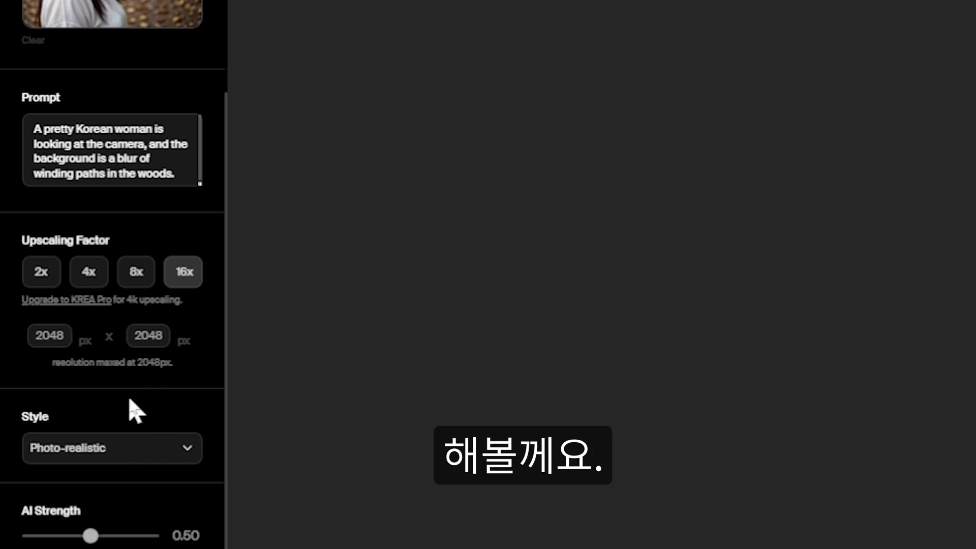
click(160, 454)
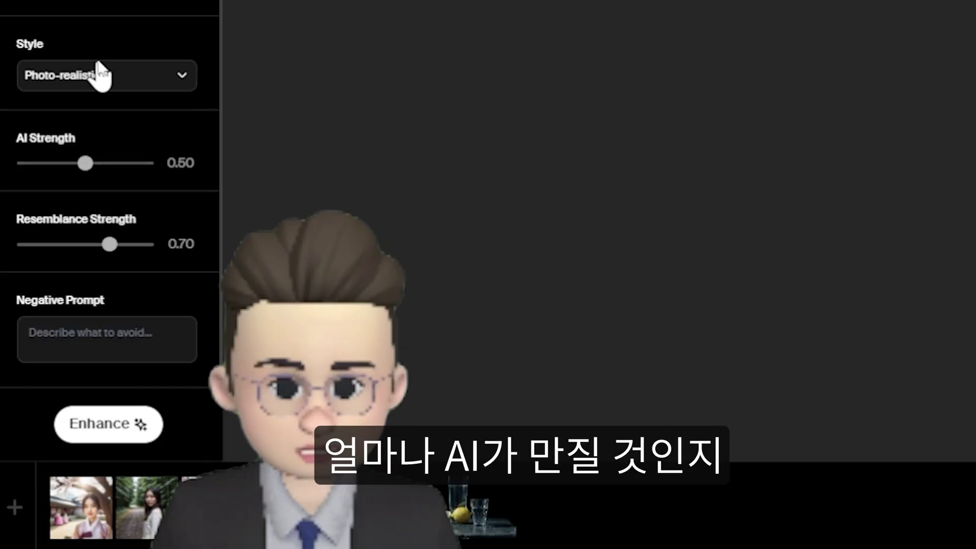
Step: Set AI Strength to 0.17 and Resemblance Strength to 1.00
drag(85, 164, 44, 164)
drag(109, 244, 156, 246)
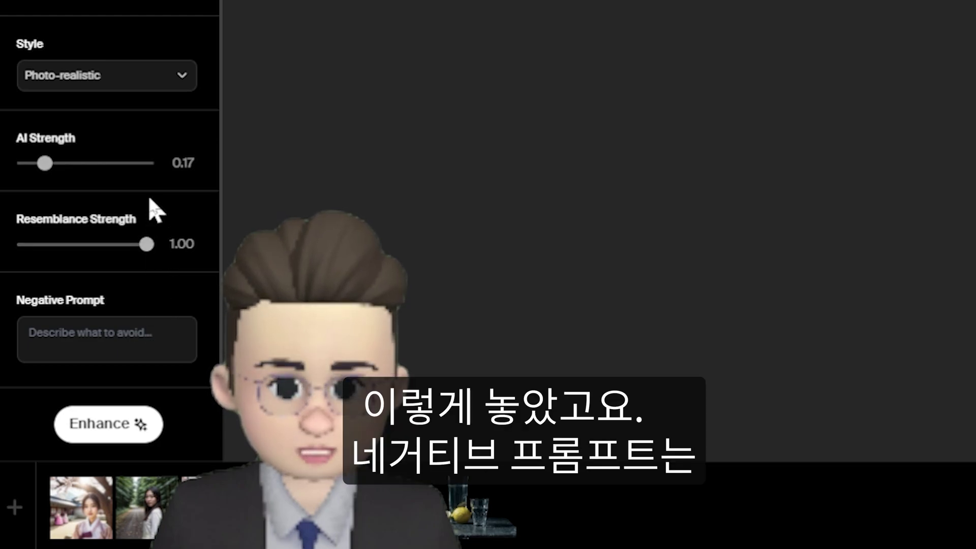
scroll(153, 207, up, 2)
scroll(133, 264, down, 2)
Step: Enter "nsfw" as the negative prompt and start enhancing the portrait
click(97, 339)
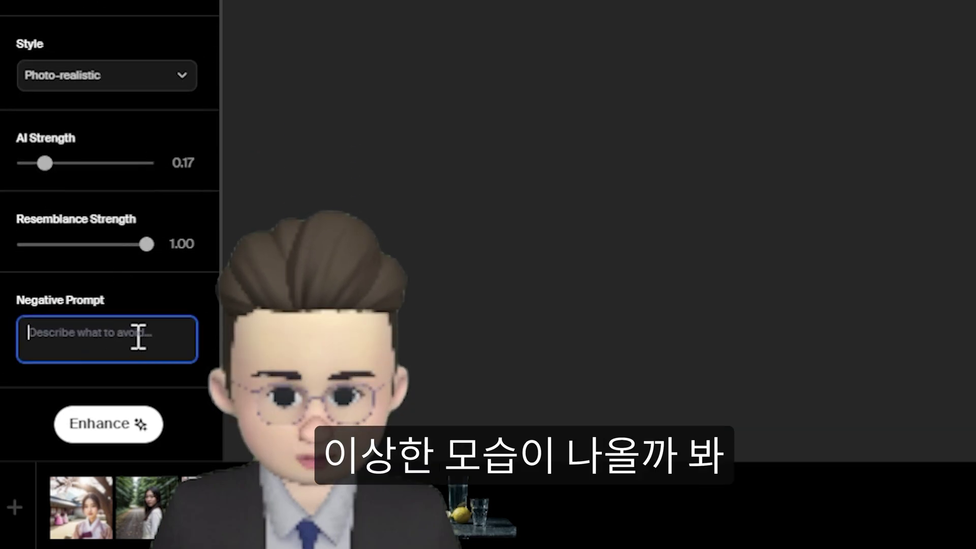
text(ㅜㄴ)
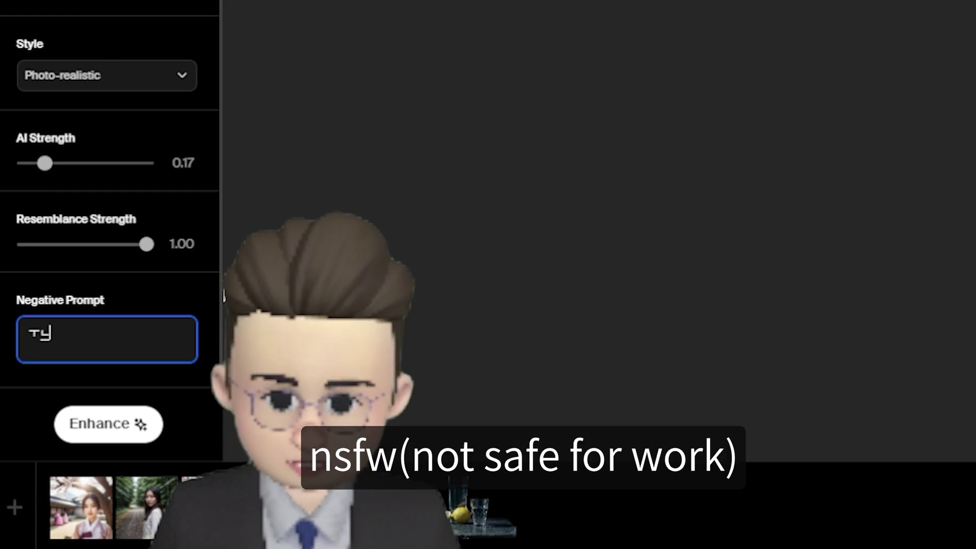
key(BackSpace)
key(BackSpace)
text(nsfw)
scroll(118, 199, up, 3)
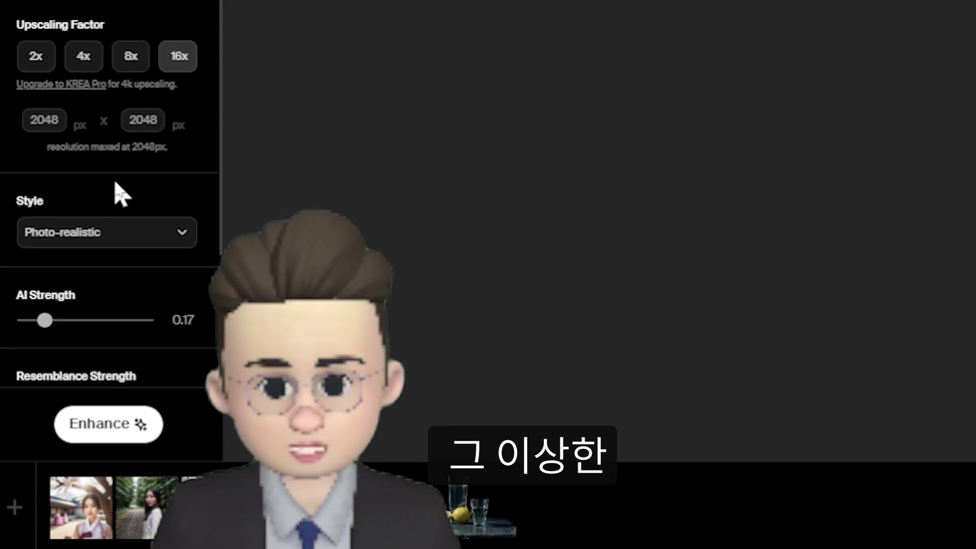
scroll(127, 229, down, 2)
scroll(131, 259, down, 2)
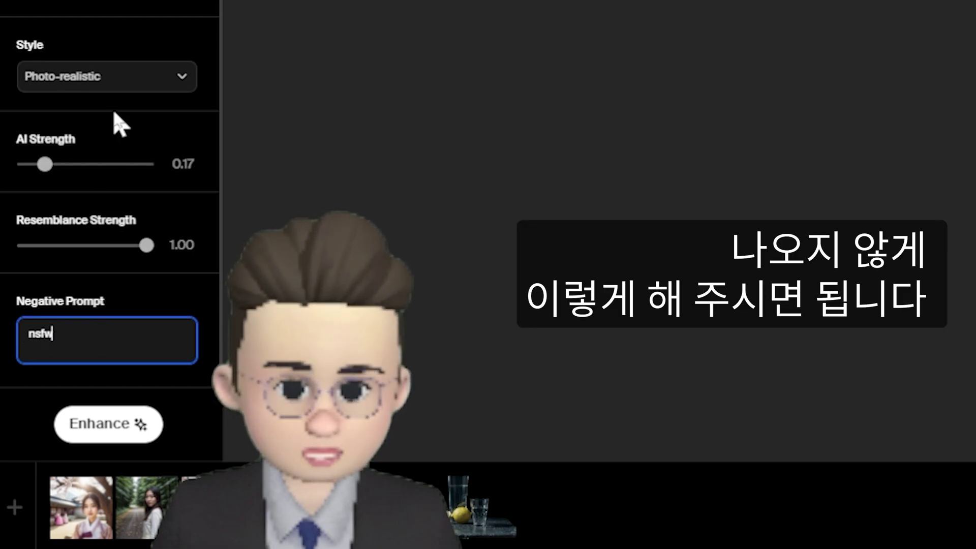
scroll(120, 124, up, 3)
scroll(91, 254, down, 3)
click(107, 430)
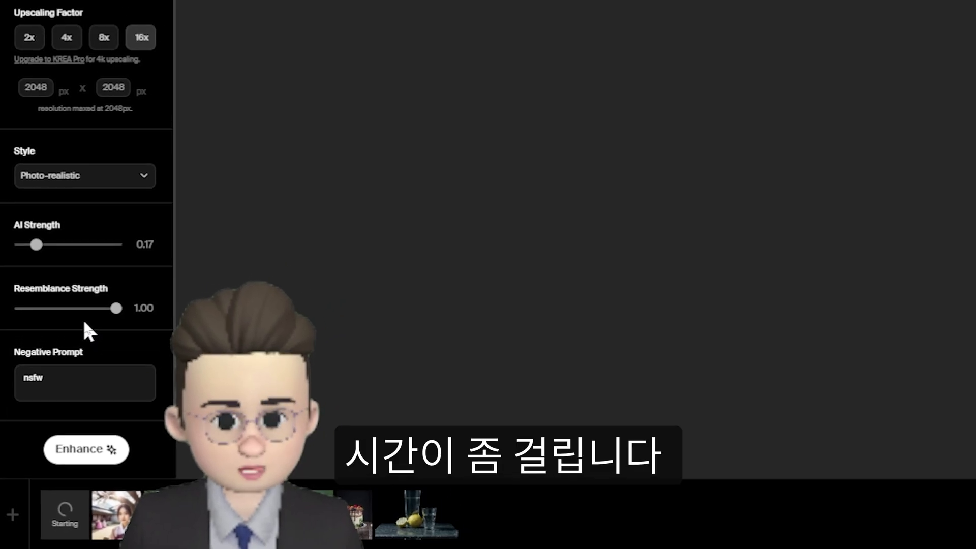
Step: Compare the before and after versions of the existing lemon, cake, frog, cherry-blossom woman and forest woman enhancements
scroll(100, 276, up, 3)
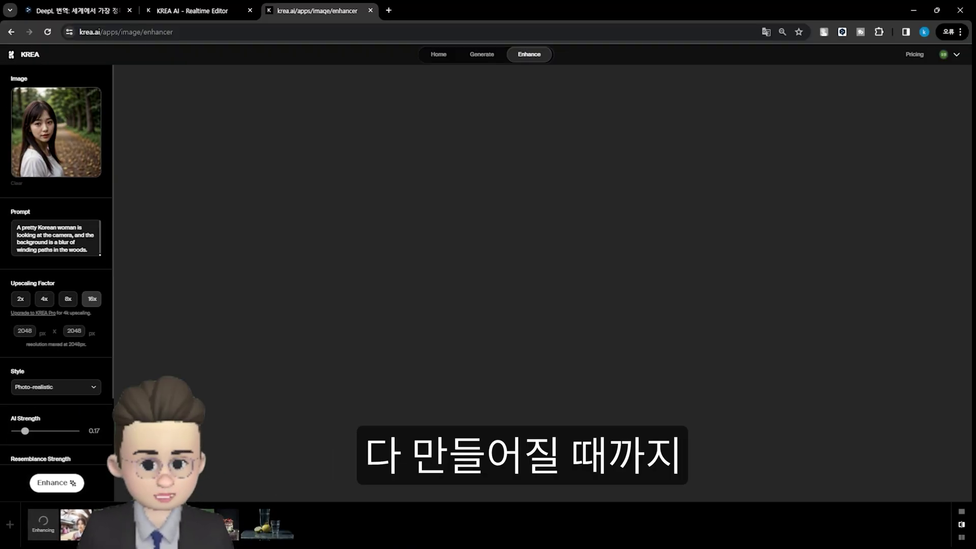
click(263, 532)
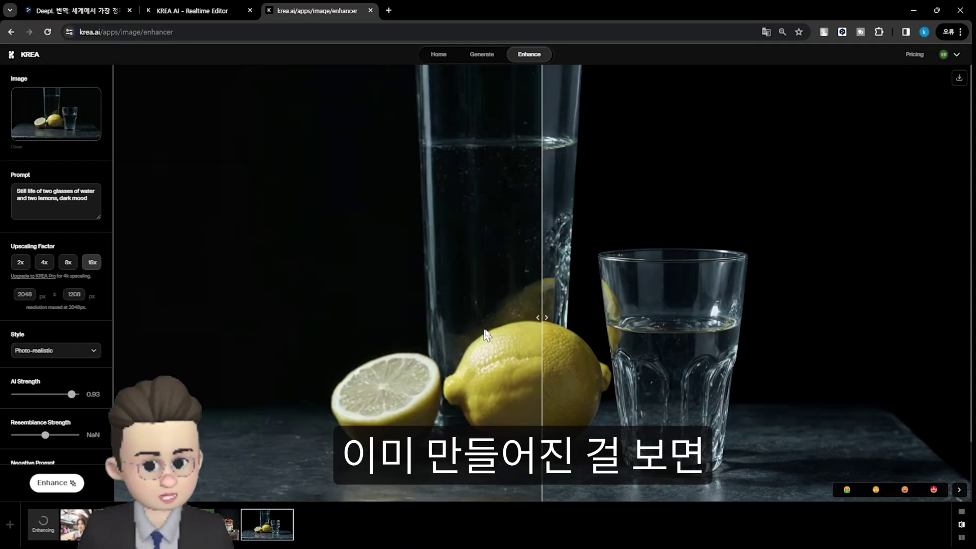
drag(542, 319, 291, 326)
drag(408, 344, 371, 335)
click(228, 524)
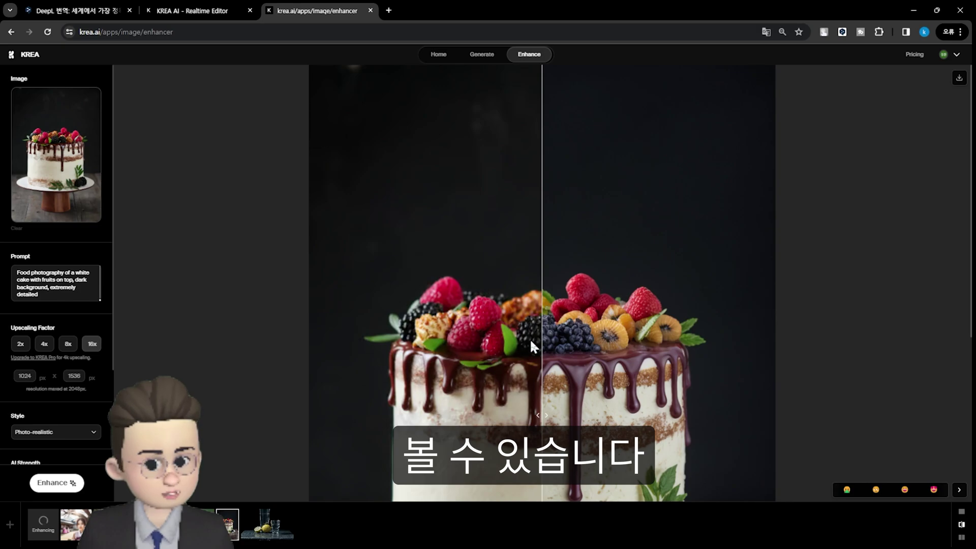
drag(531, 341, 436, 340)
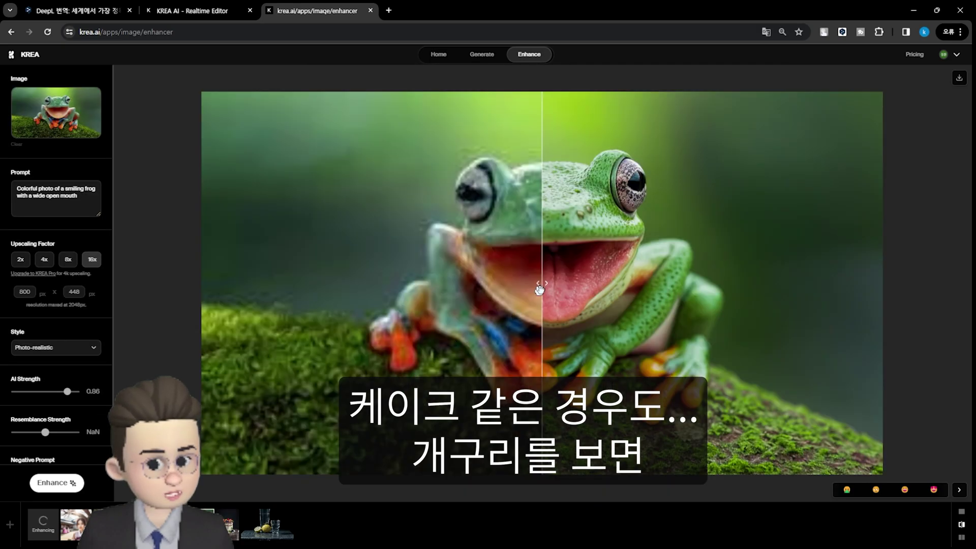
drag(541, 290, 744, 285)
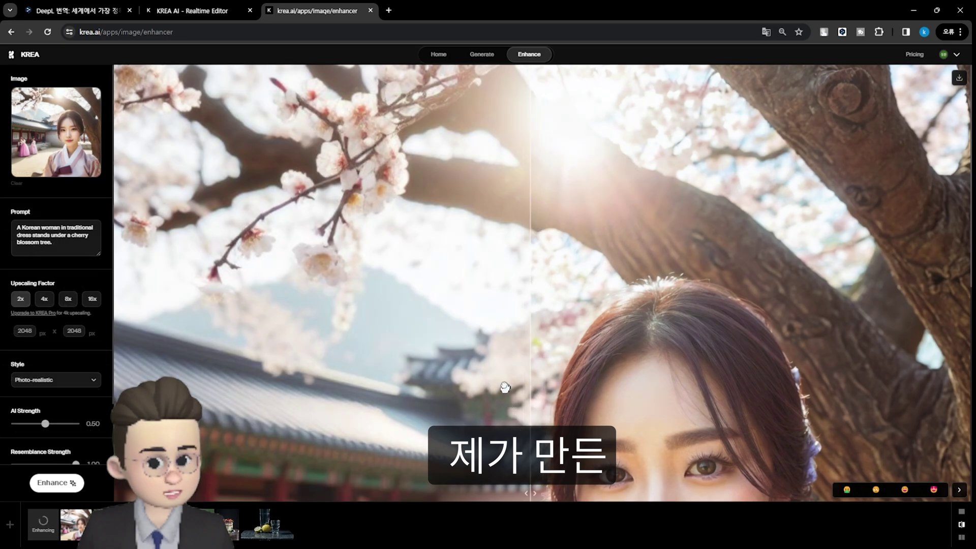
drag(466, 373, 243, 356)
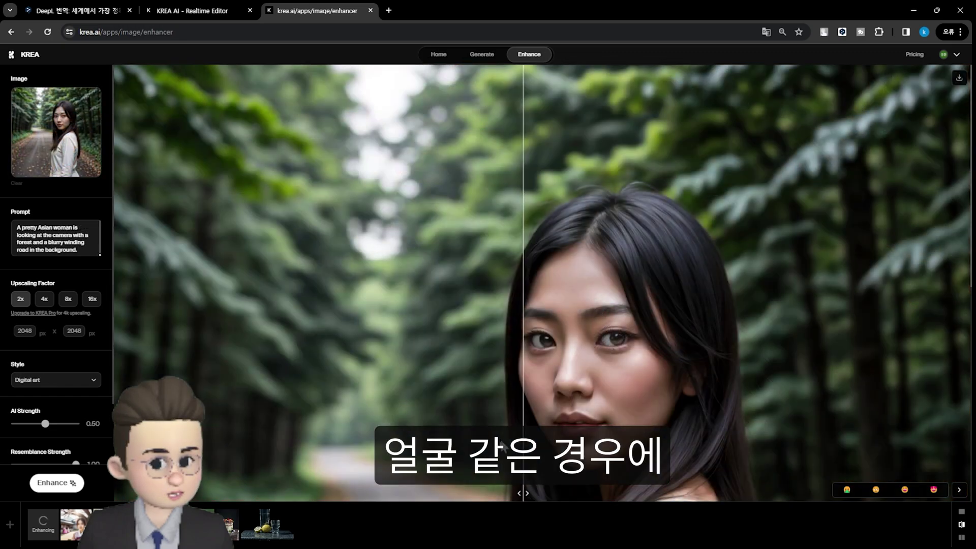
Step: Compare the before and after versions of the forest woman and cherry-blossom woman portraits, and open the newly enhanced portrait
drag(503, 448, 664, 414)
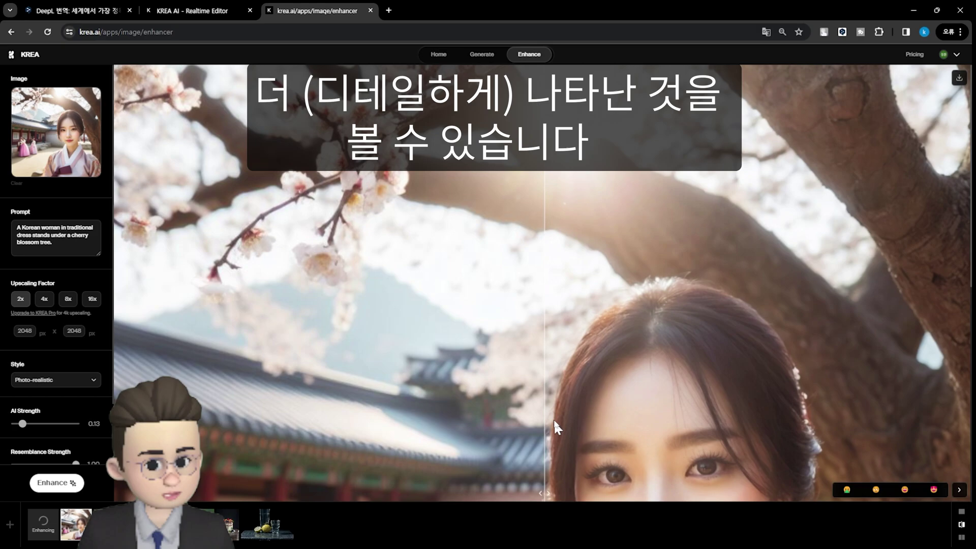
scroll(541, 442, down, 3)
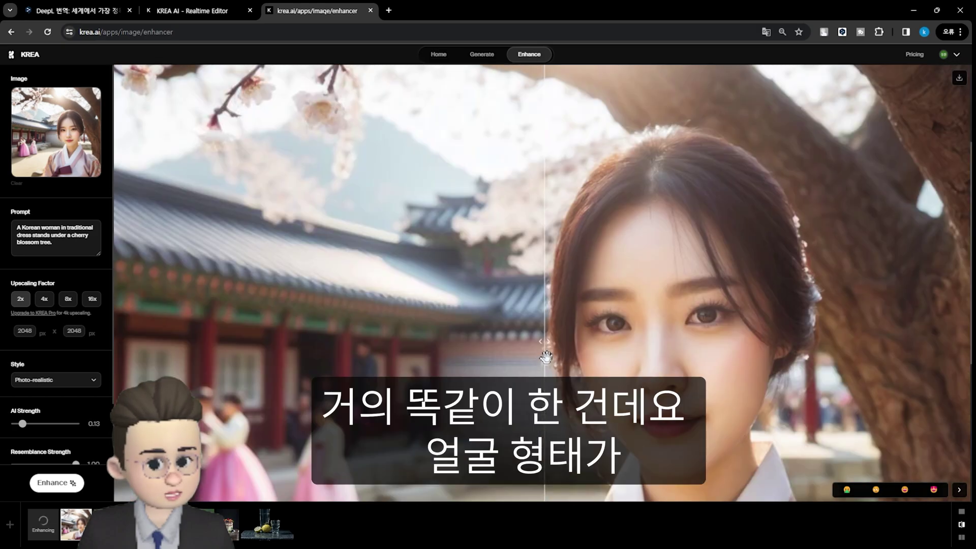
drag(546, 357, 617, 345)
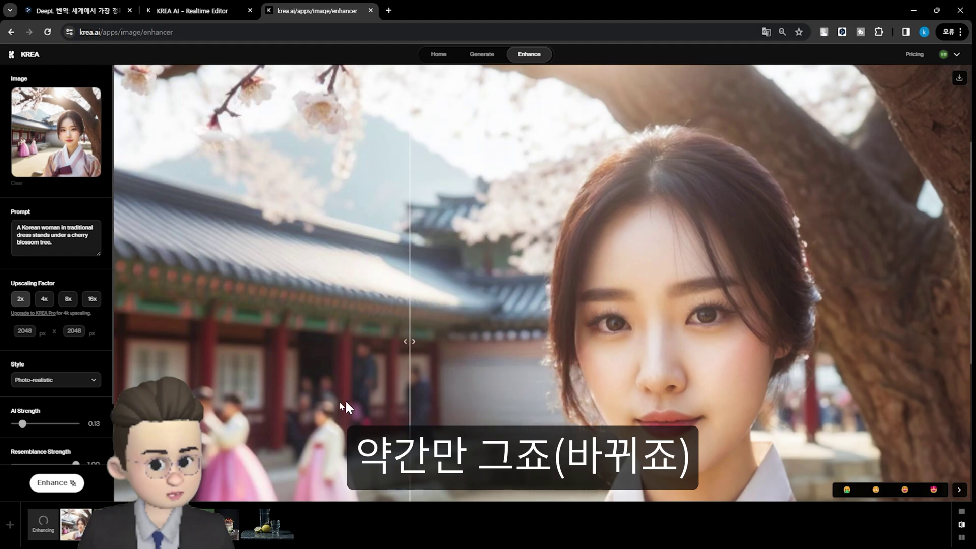
scroll(63, 408, down, 2)
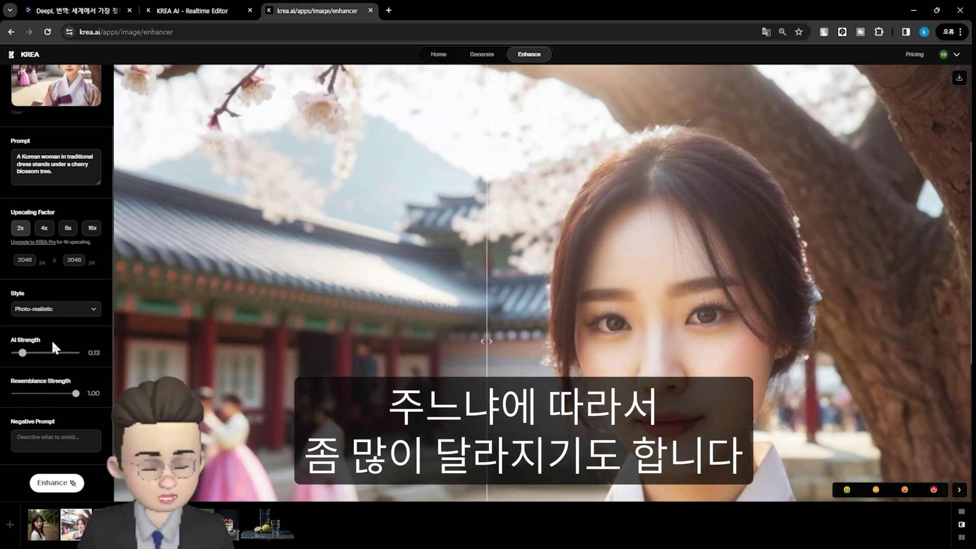
click(38, 532)
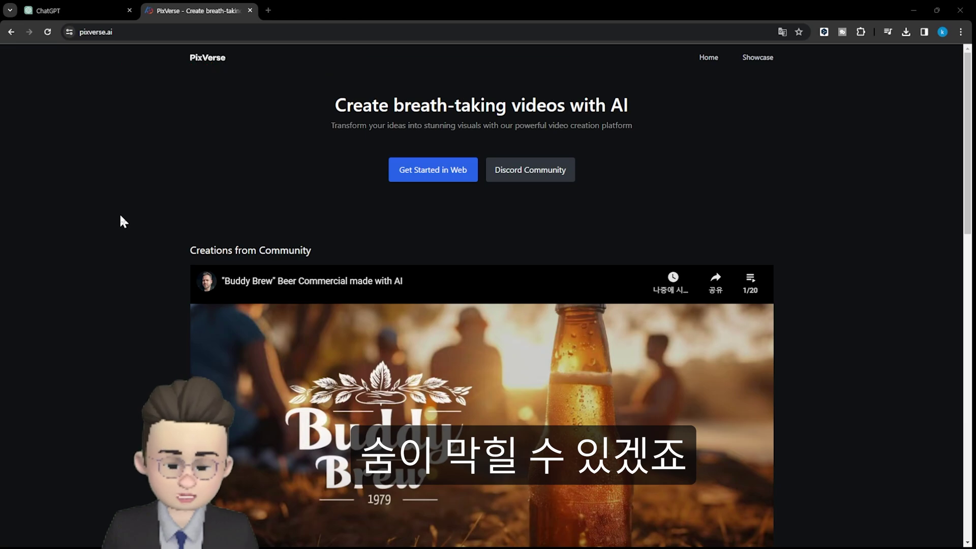
Step: Switch to the PixVerse site, browse its community creations and open the web version of the video generator
scroll(149, 233, down, 10)
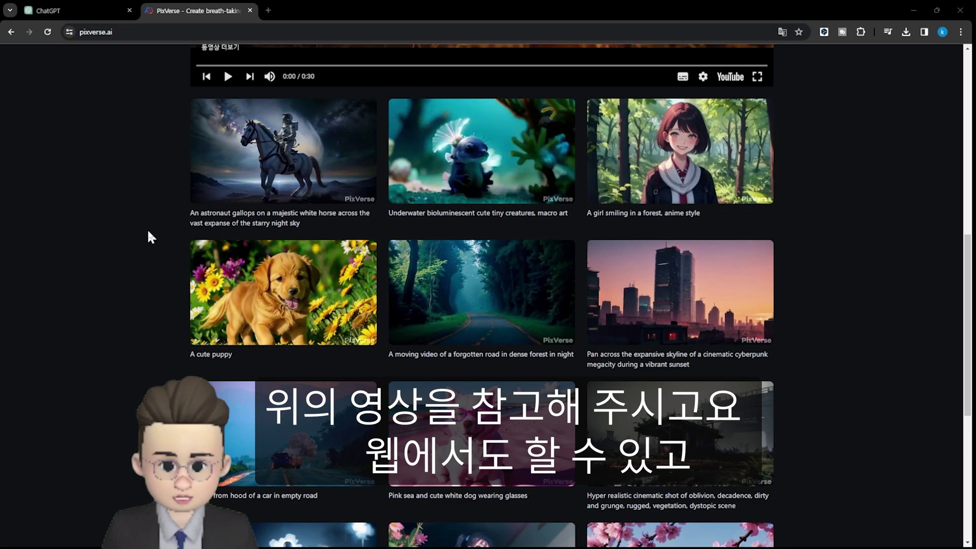
scroll(438, 125, up, 9)
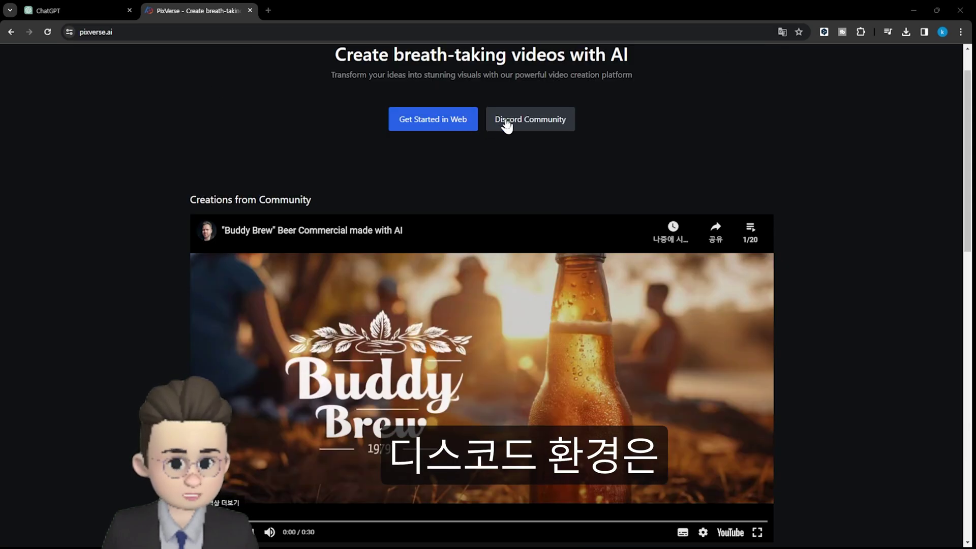
click(447, 122)
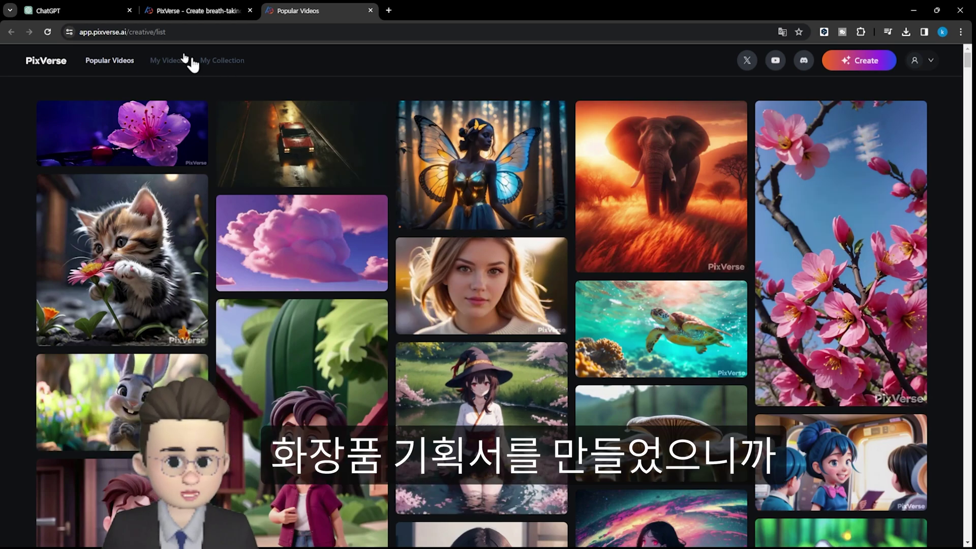
Step: Look through the gallery of popular videos made in PixVerse
scroll(644, 267, down, 6)
scroll(644, 267, down, 7)
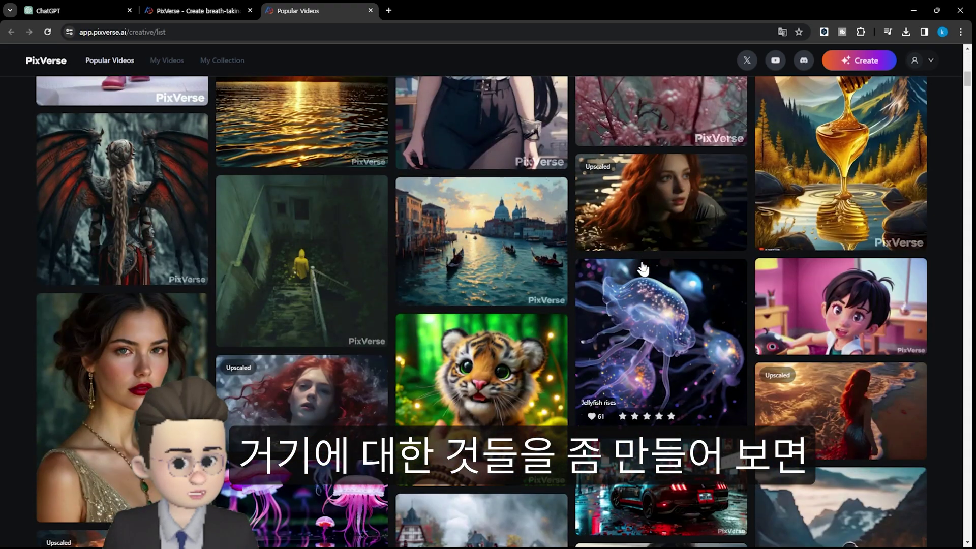
scroll(644, 267, down, 4)
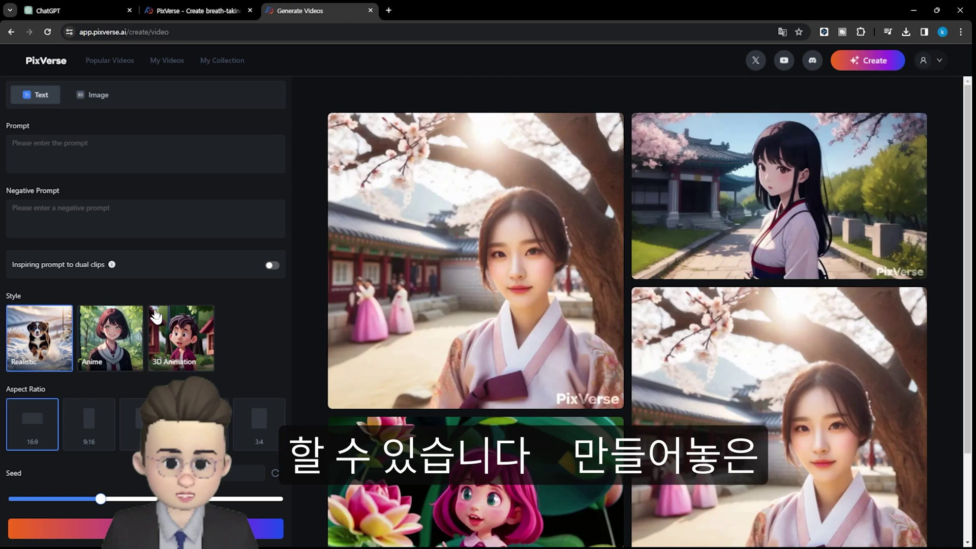
Step: Switch video generation to image input and upload the cosmetic jar picture as the source image
click(94, 96)
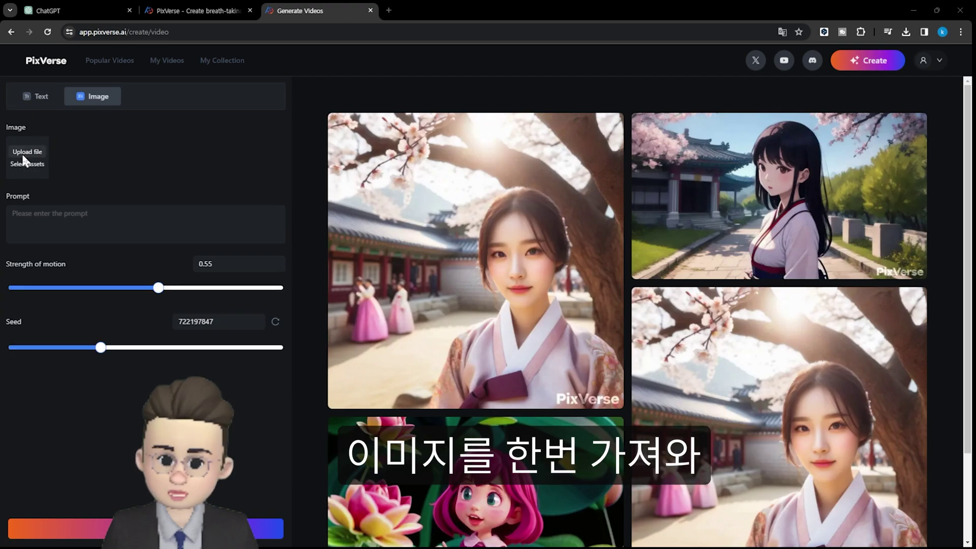
click(22, 152)
click(131, 28)
double_click(435, 212)
Step: Enter a prompt featuring the cosmetic product under "a more subtle and soft light", enhancing its elegance "without the brightness being too overwhelming"
click(103, 211)
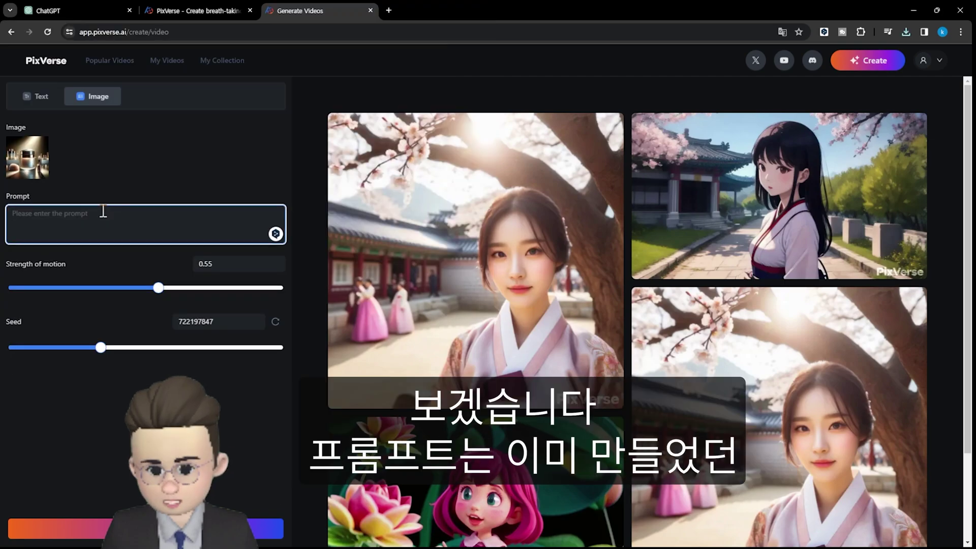
text(The image has been adjusted to feature the cosmetic product under a more subtle and soft light, enhancing its elegance without the brightness being too overwhelming.)
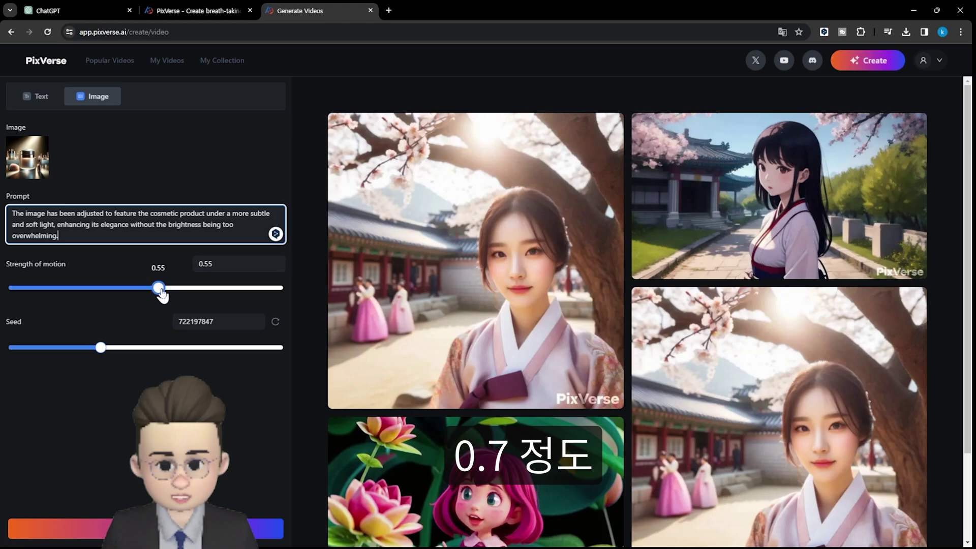
Step: Set the strength of motion to 0.60, then generate the cosmetic jar video and view it
drag(158, 288, 165, 289)
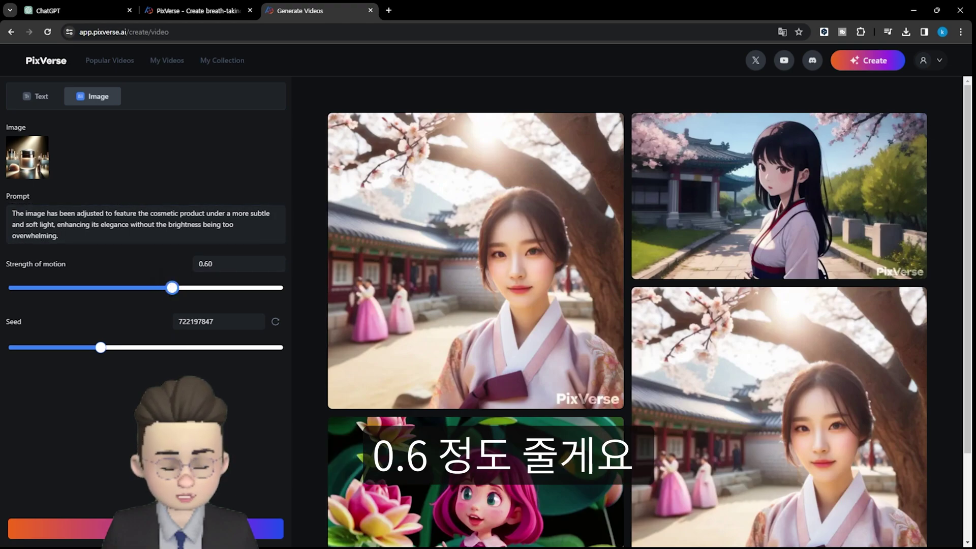
click(168, 529)
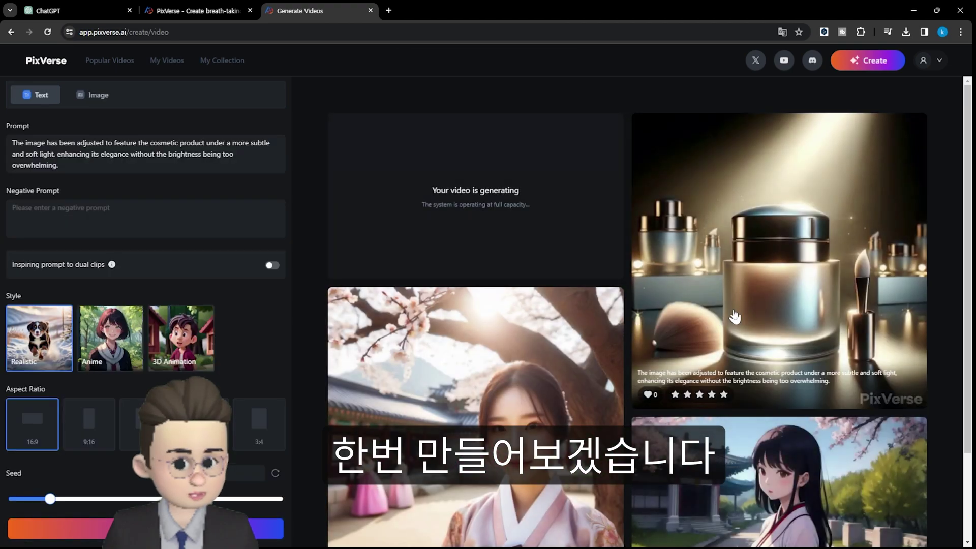
click(759, 272)
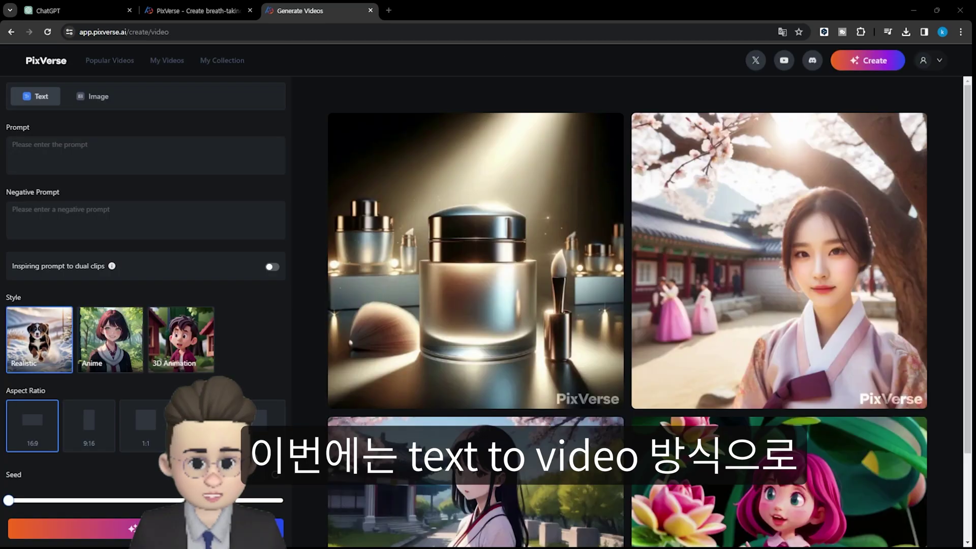
Step: Enter a text-to-video prompt for a cosmetic product within a vessel, with a magnificent piece of art under sophisticated lighting in the background
click(134, 167)
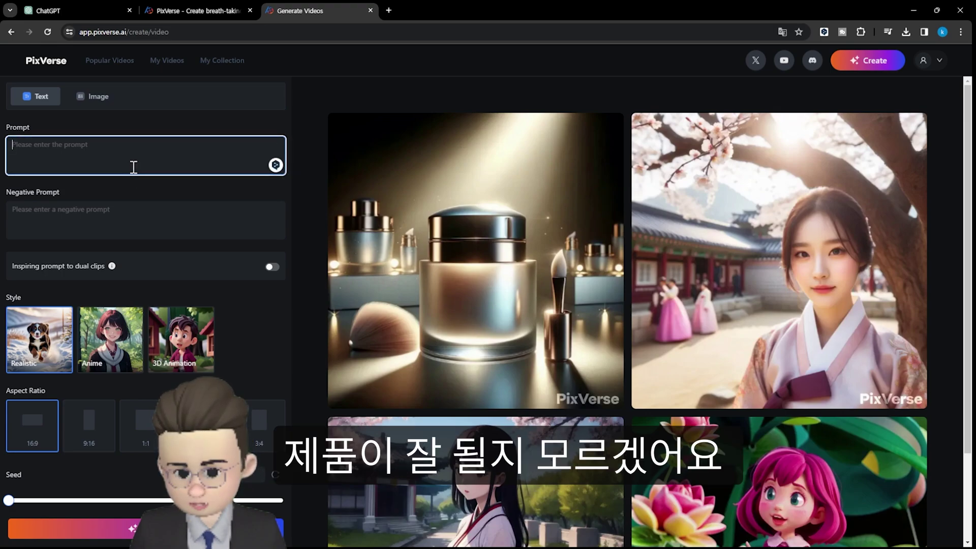
text(The image has been created, featuring a cosmetic product within a vessel, highlighted by the chosen angle of light. The background showcases a magnificent piece of art under sophisticated lighting, enhancing the overall elegance of the scene)
scroll(66, 145, down, 1)
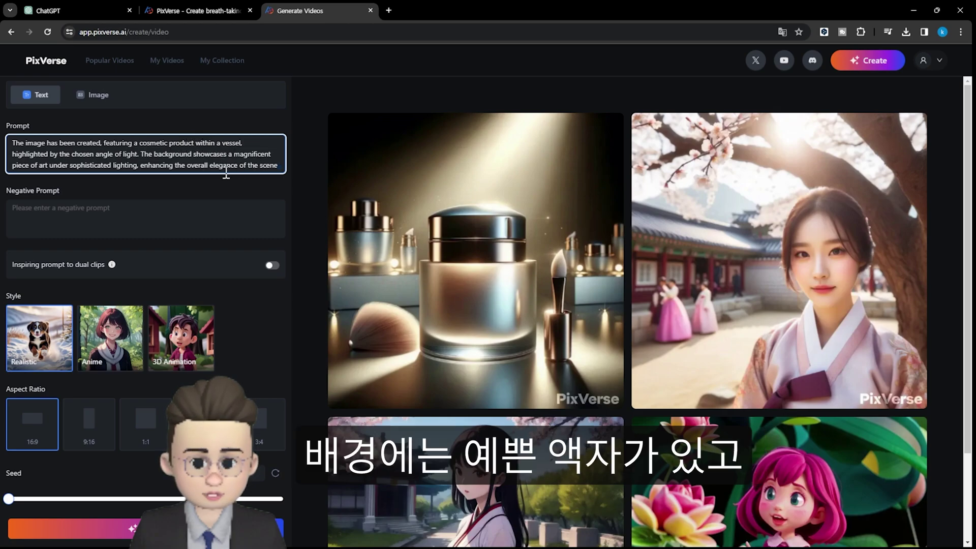
click(139, 215)
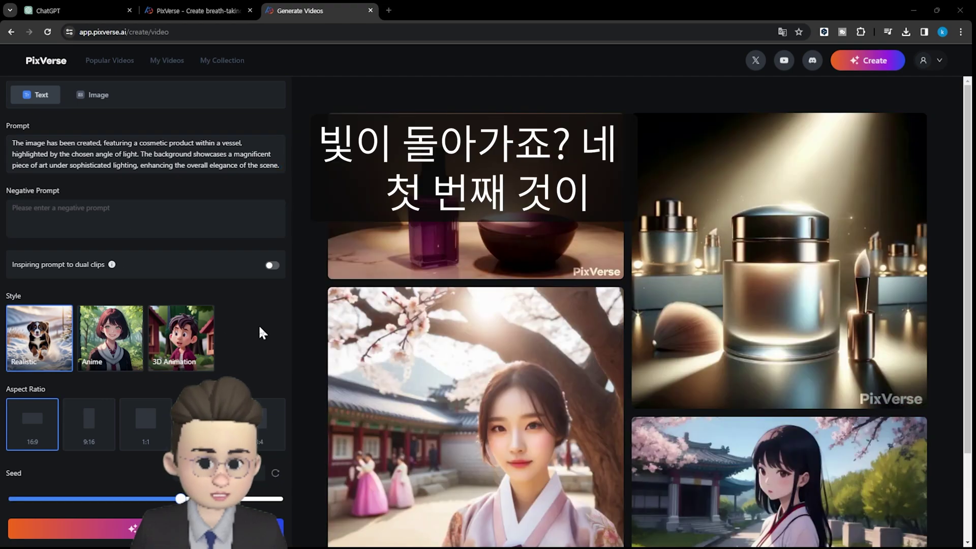
Step: View the generated purple bottle video and the cosmetic jar video in detail, returning to the video list after each
click(389, 200)
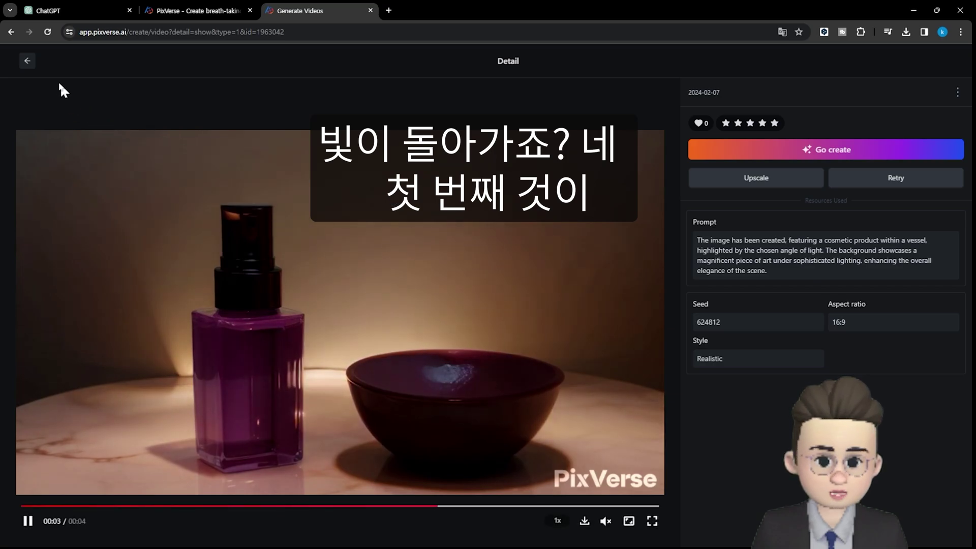
click(28, 60)
click(739, 293)
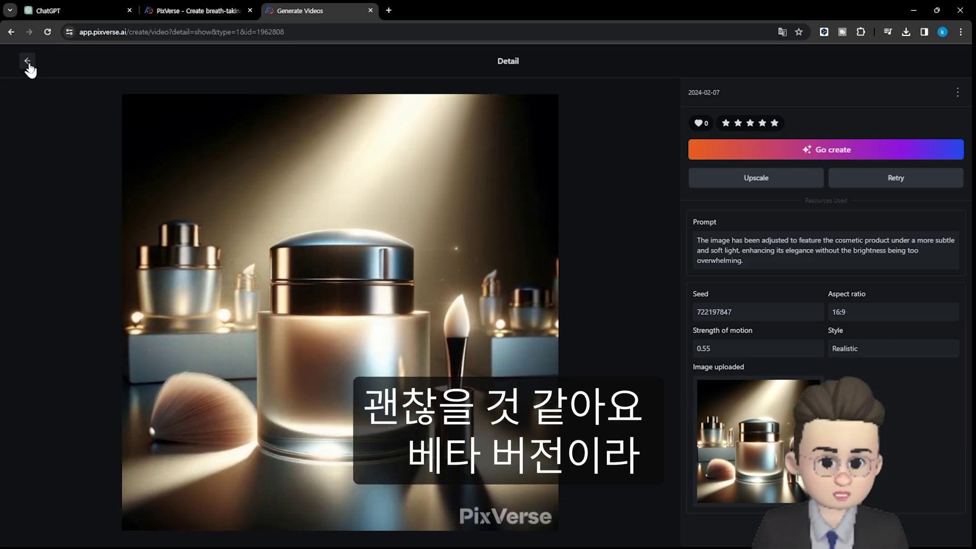
click(28, 61)
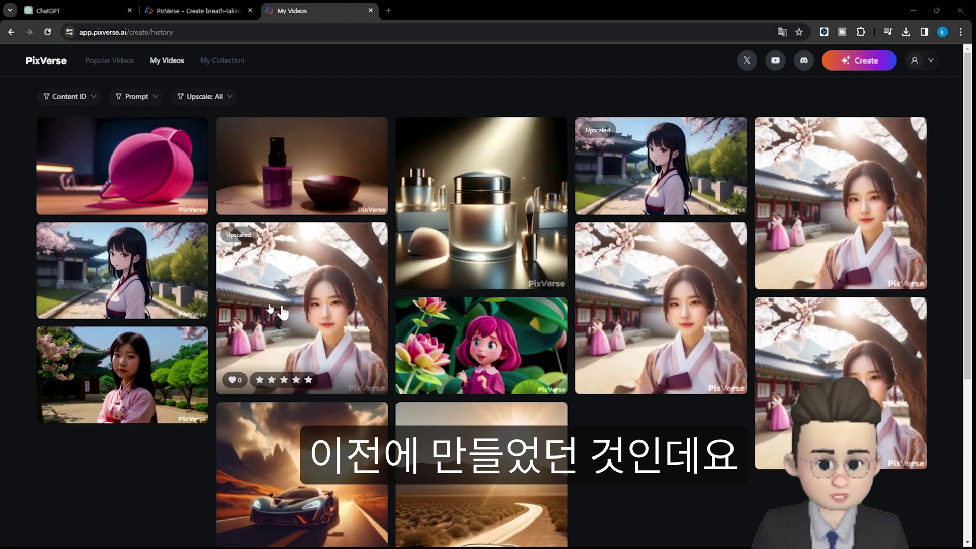
Step: Review the earlier videos of the pink-haired 3D girl and the sports car on the desert road, and return to the personal video list
click(463, 335)
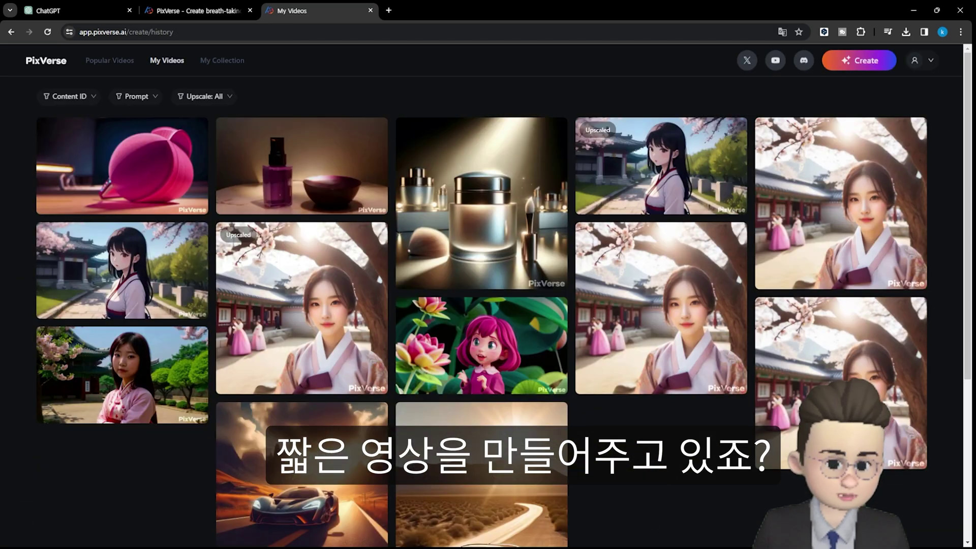
scroll(317, 247, down, 5)
click(318, 246)
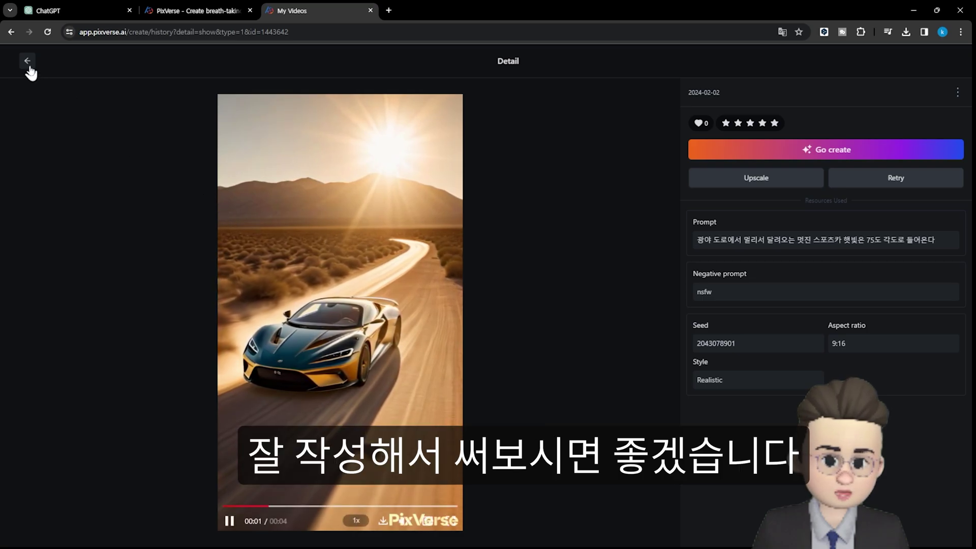
click(27, 61)
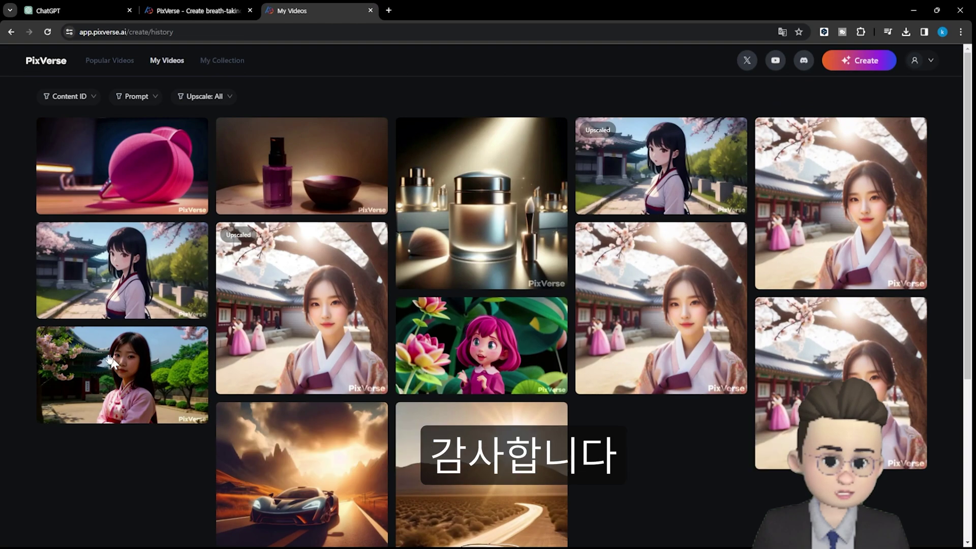